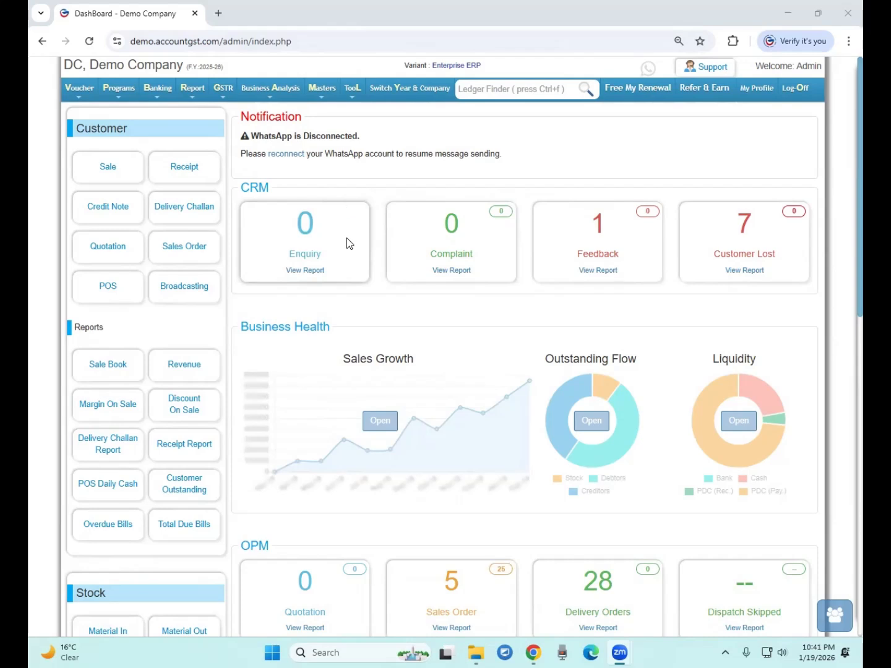
Start a new customer named AMAZON MUMBAI with Customer Type Un-Registered
{"action": "mouse_move", "coordinate": [217, 91]}
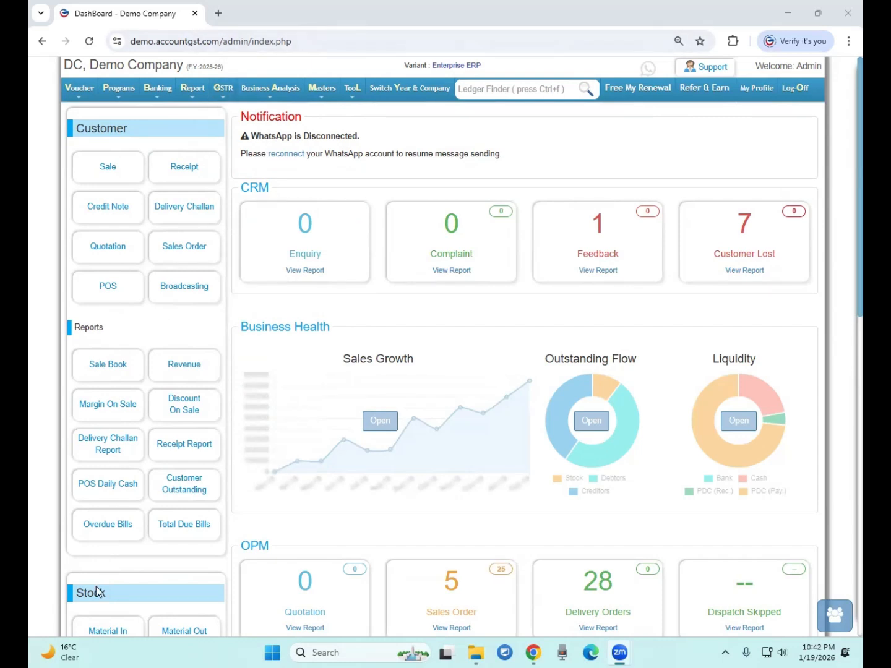
{"action": "left_click", "coordinate": [187, 446]}
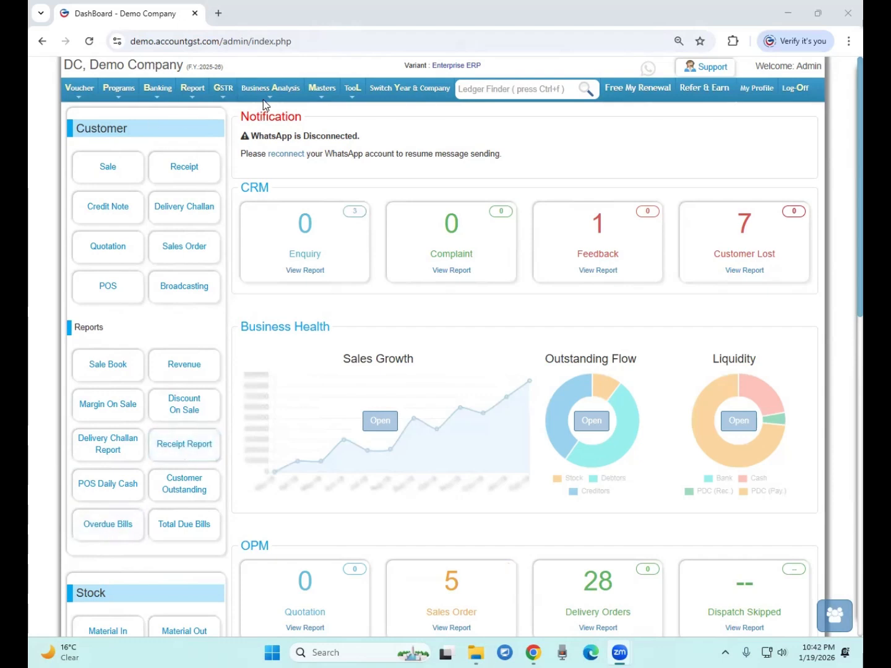
{"action": "mouse_move", "coordinate": [317, 94]}
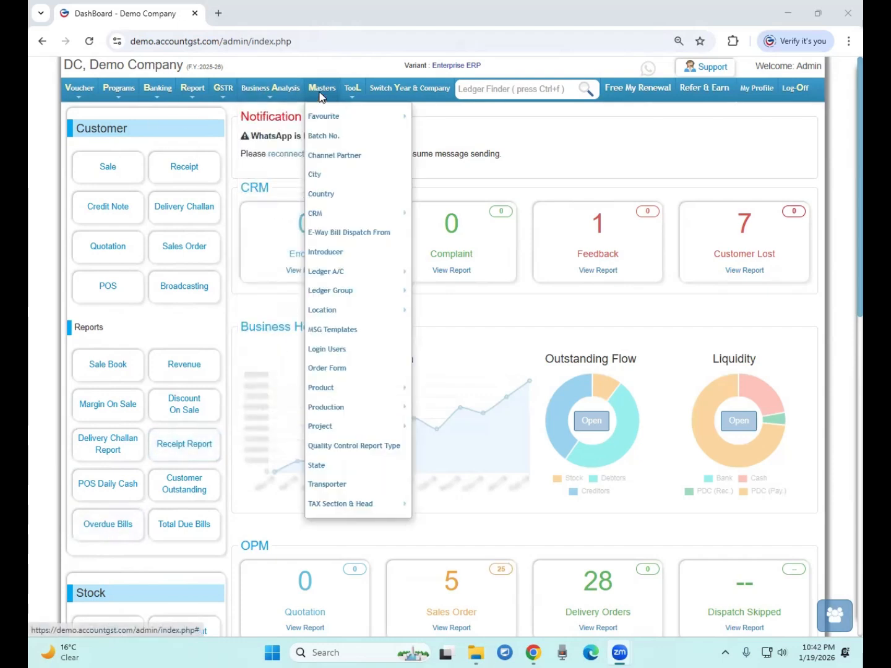
{"action": "mouse_move", "coordinate": [395, 115]}
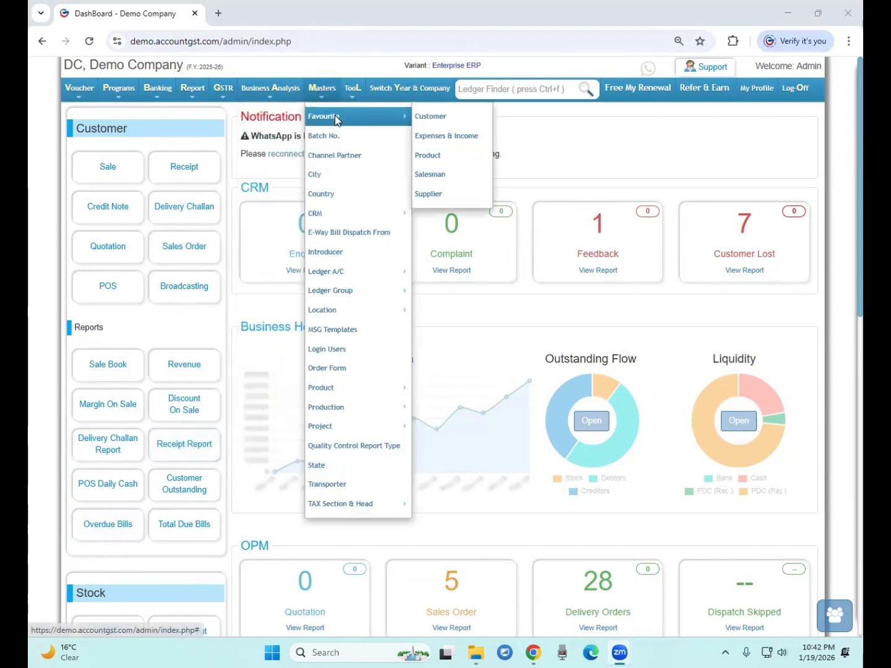
{"action": "left_click", "coordinate": [452, 117]}
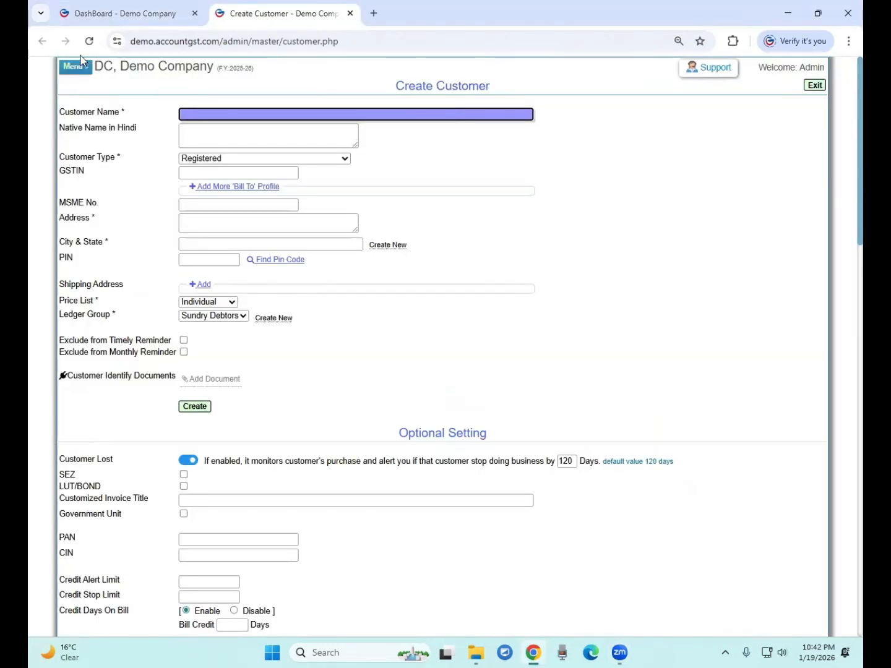
{"action": "type", "text": "AMA"}
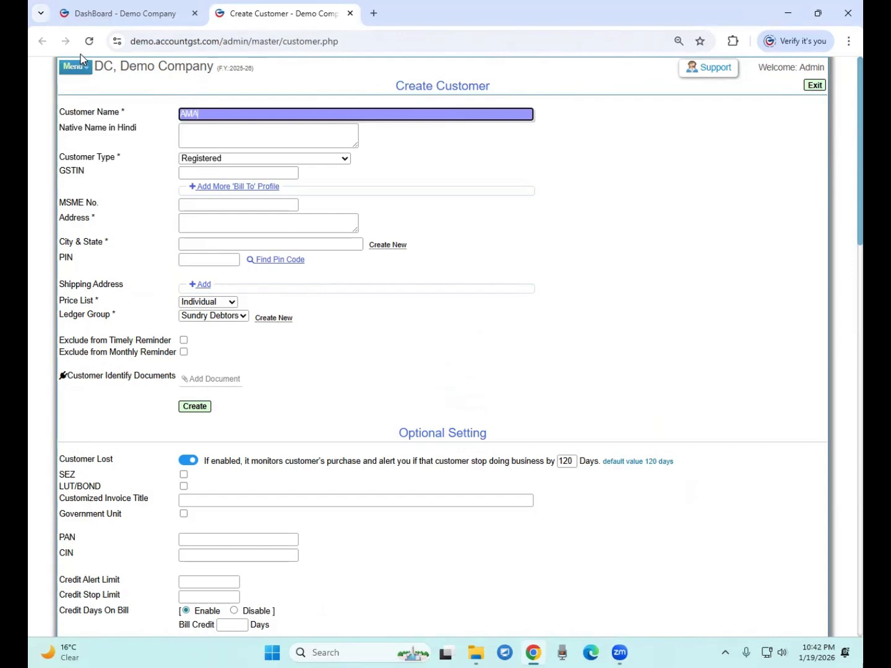
{"action": "type", "text": "ZON MUMBAI"}
{"action": "left_click", "coordinate": [200, 160]}
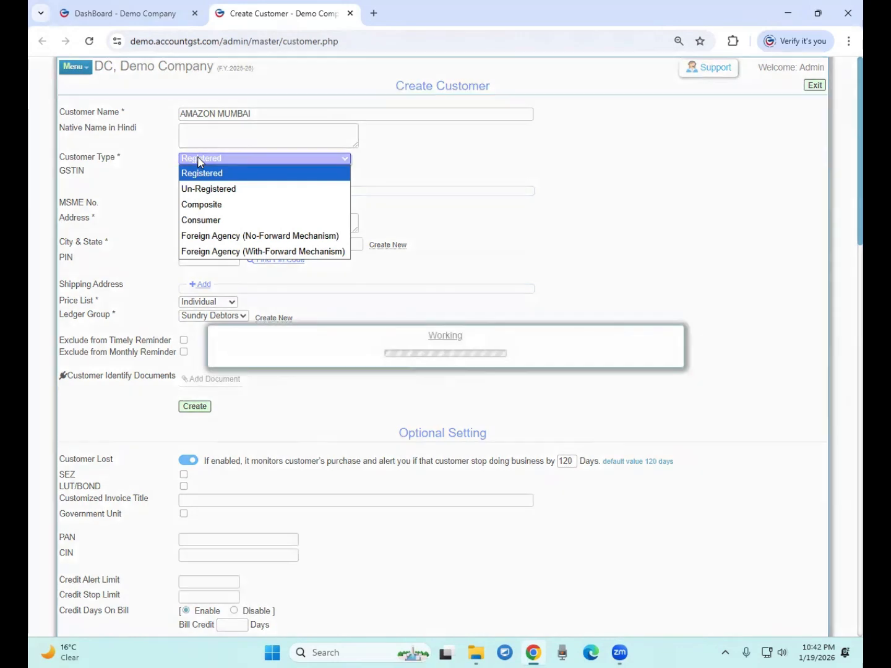
{"action": "left_click", "coordinate": [204, 189]}
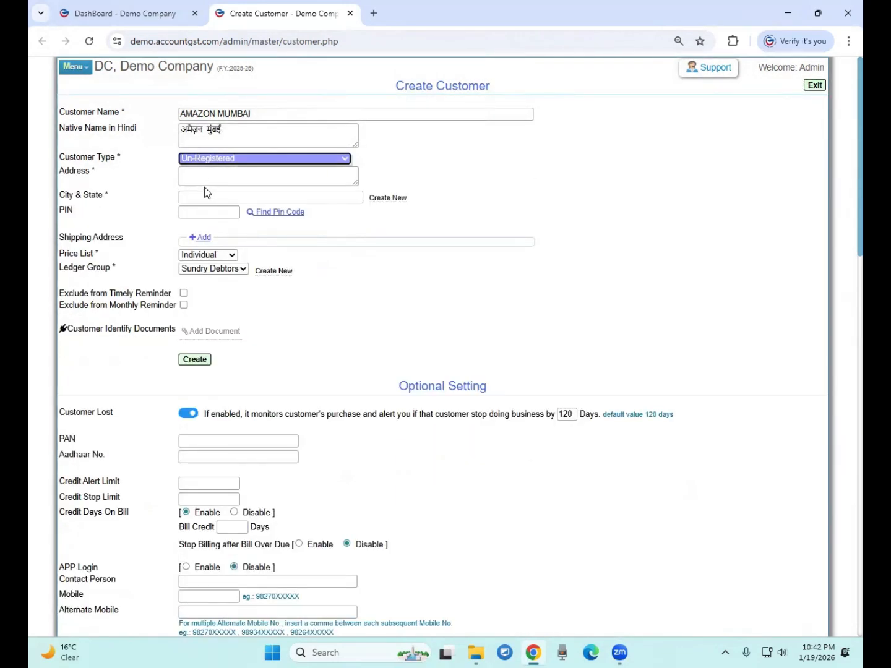
Enter address MUMBAI, city Mumbai - Maharashtra and PIN 400001
{"action": "left_click", "coordinate": [203, 185]}
{"action": "type", "text": "MUMBAI"}
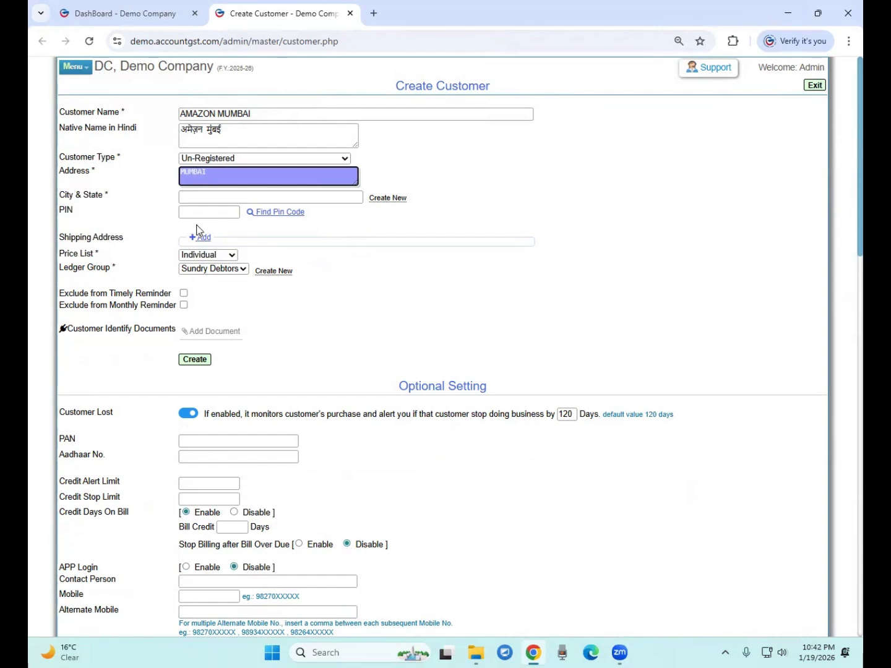
{"action": "left_click", "coordinate": [189, 198]}
{"action": "type", "text": "mumbai"}
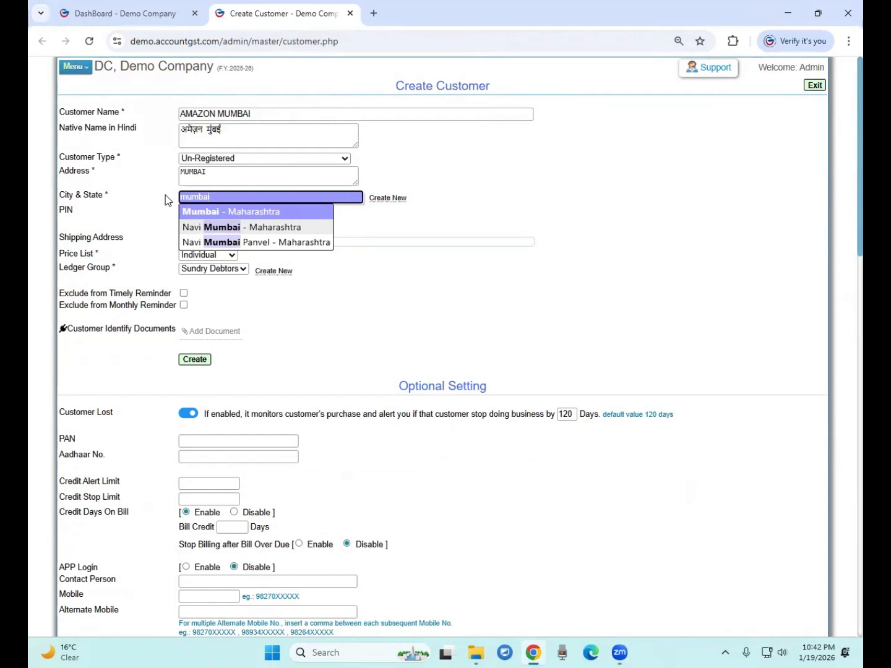
{"action": "key", "text": "Return"}
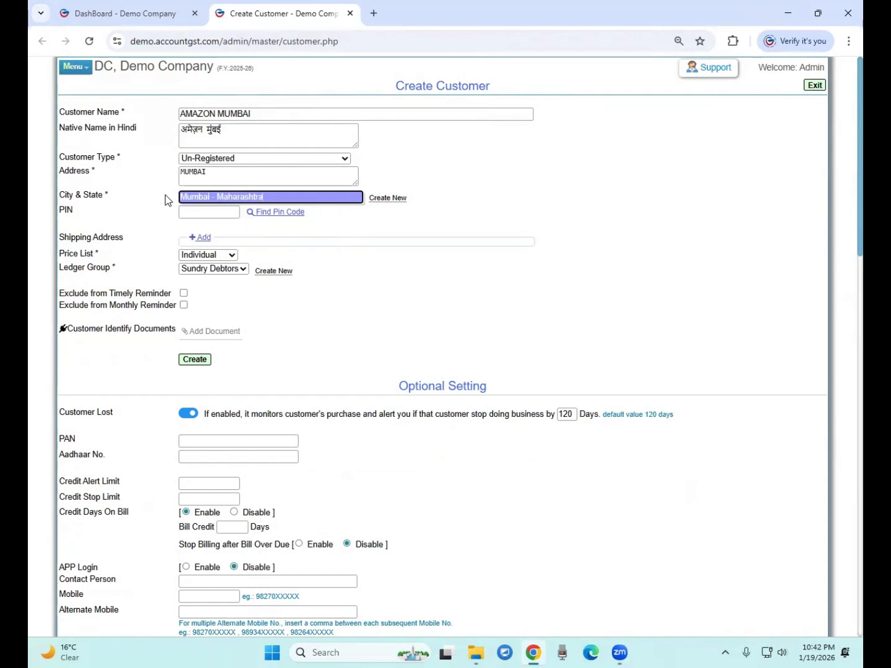
{"action": "key", "text": "Tab"}
{"action": "type", "text": "400001"}
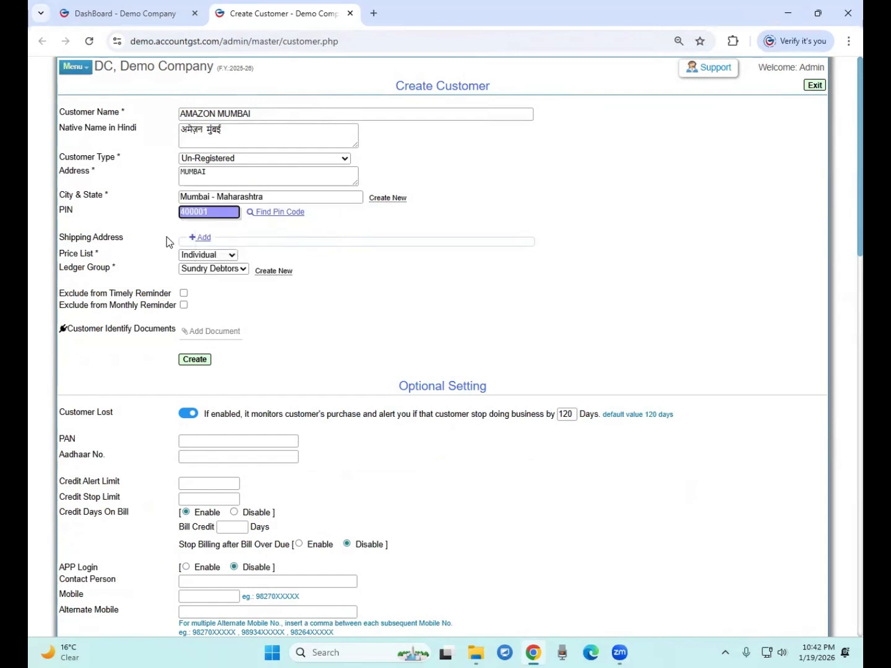
Create the AMAZON MUMBAI customer, confirm it, and return to the dashboard
{"action": "left_click", "coordinate": [182, 362]}
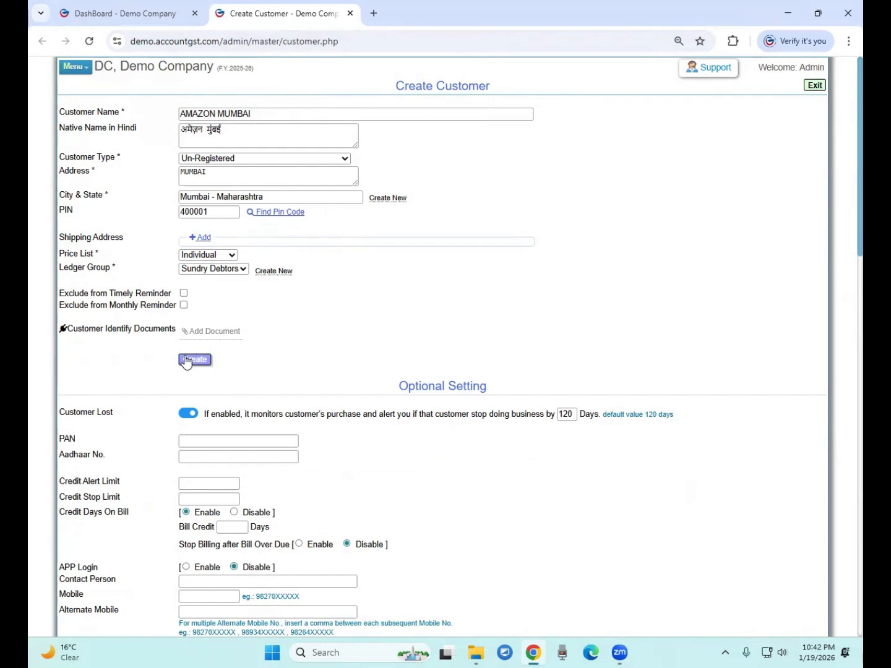
{"action": "triple_click", "coordinate": [265, 114]}
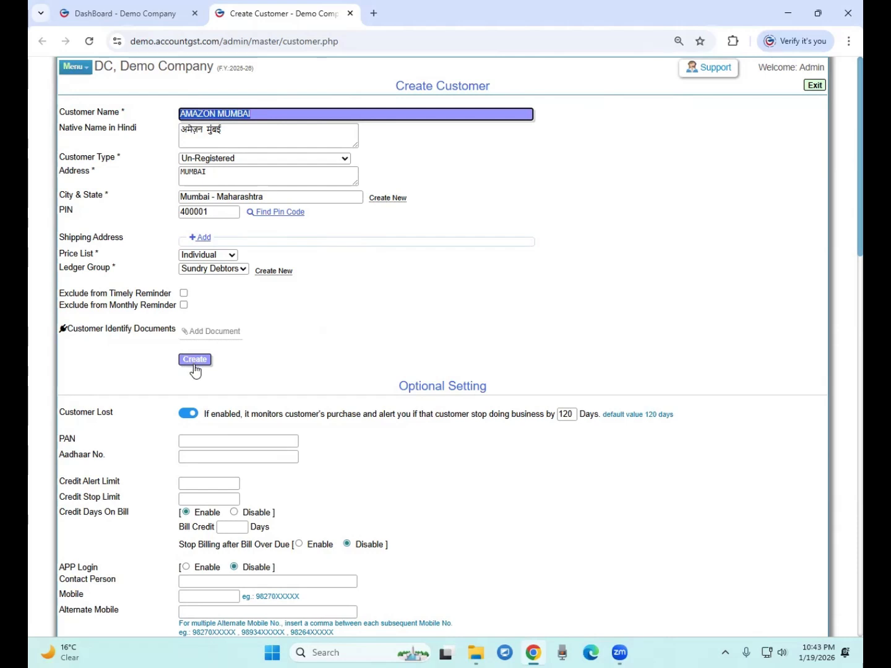
{"action": "left_click", "coordinate": [195, 371]}
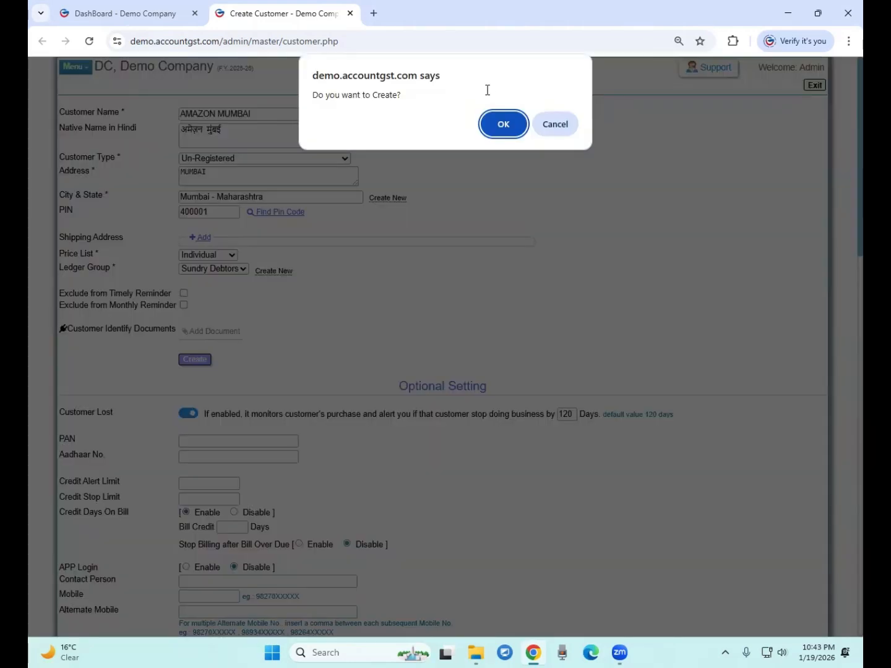
{"action": "left_click", "coordinate": [503, 125]}
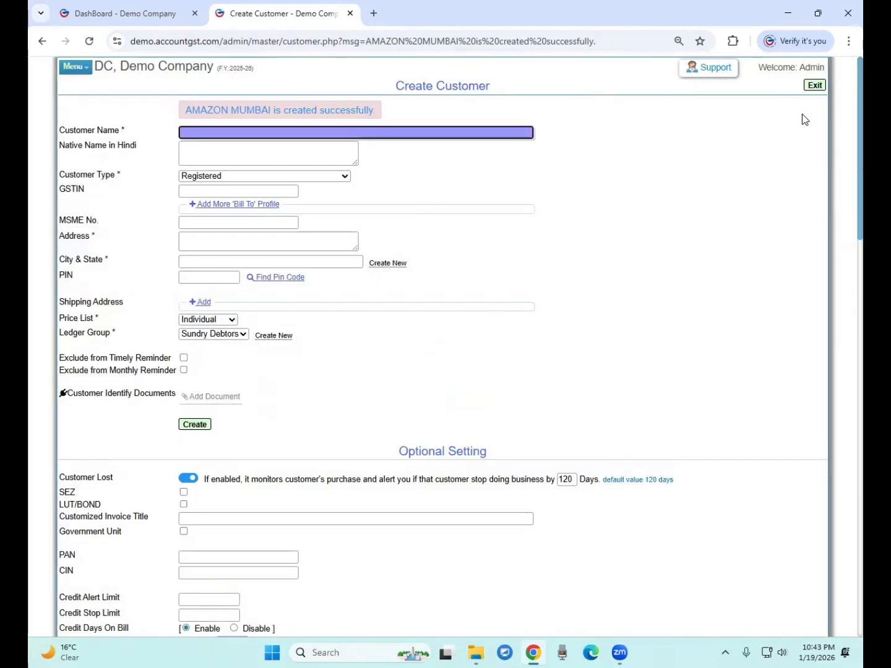
{"action": "left_click", "coordinate": [815, 86]}
Create the AMAZON MUMBAI stock location and confirm it
{"action": "mouse_move", "coordinate": [326, 91]}
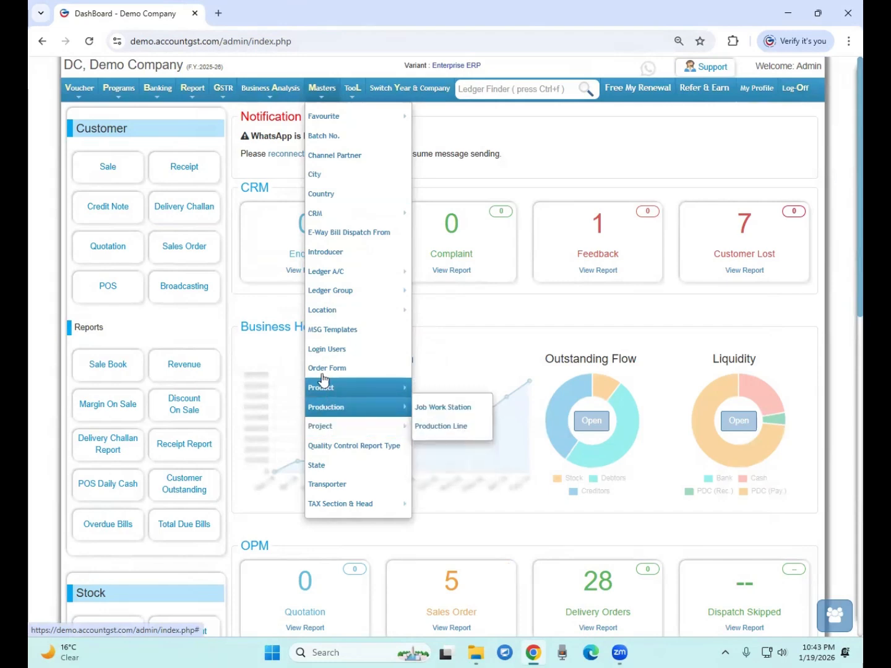
{"action": "mouse_move", "coordinate": [328, 309]}
{"action": "left_click", "coordinate": [443, 309]}
{"action": "type", "text": "A"}
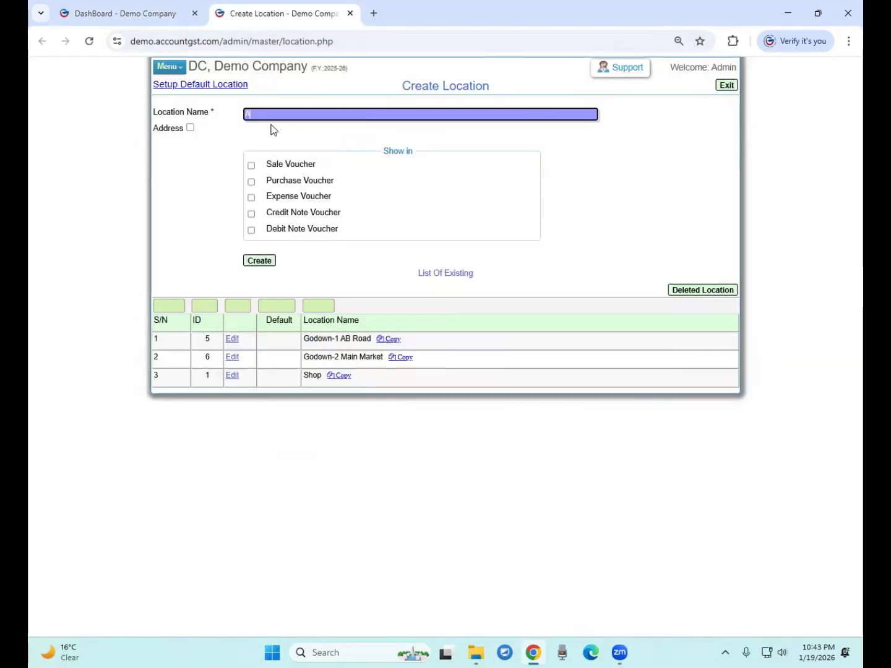
{"action": "type", "text": "MAZON MUMBAI"}
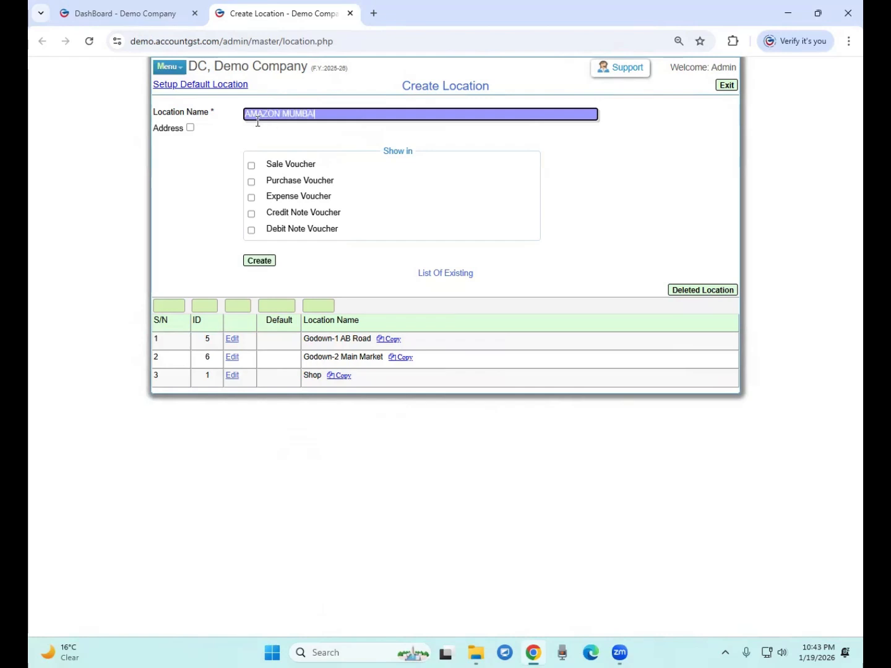
{"action": "left_click", "coordinate": [259, 261]}
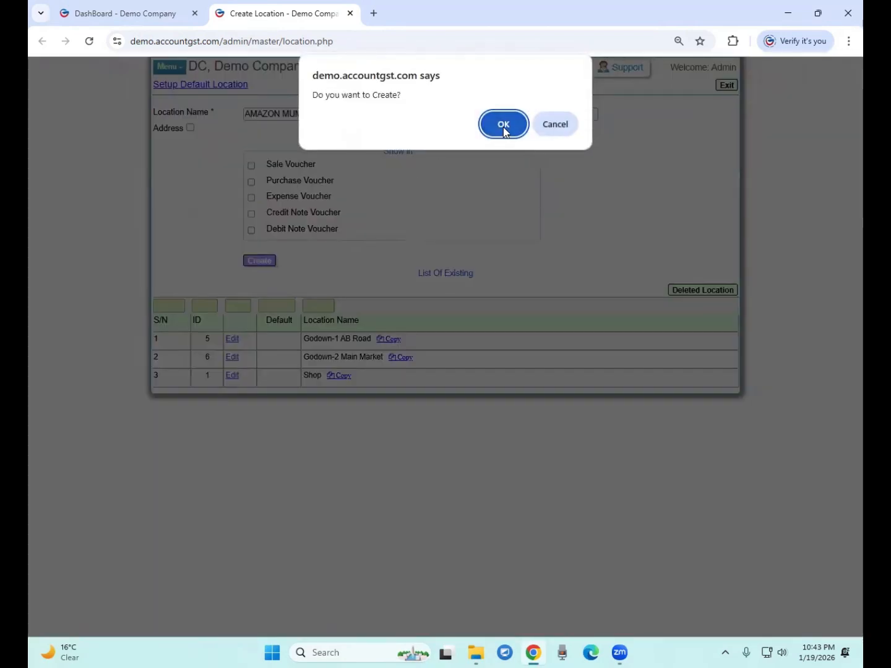
{"action": "left_click", "coordinate": [503, 127]}
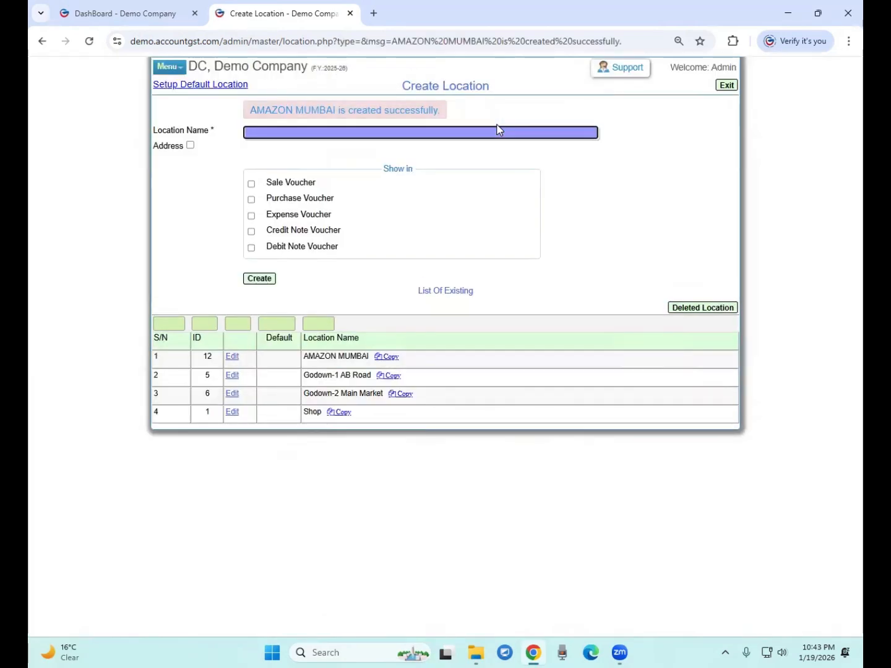
{"action": "left_click", "coordinate": [309, 357]}
{"action": "left_click_drag", "start_coordinate": [309, 356], "coordinate": [363, 357]}
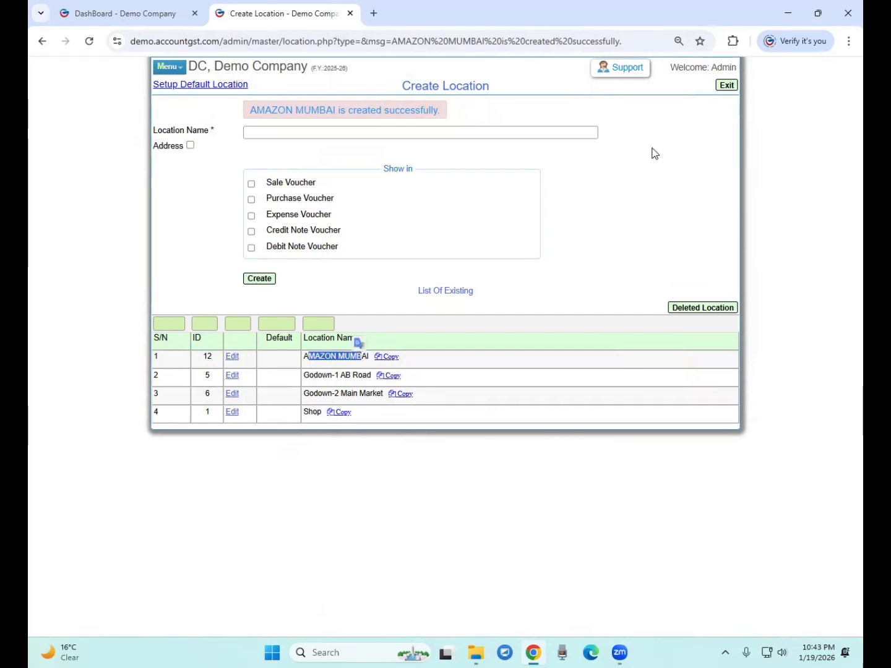
{"action": "left_click", "coordinate": [727, 87]}
Create the AMAZON DELHI stock location and exit to the dashboard
{"action": "left_click", "coordinate": [163, 131]}
{"action": "left_click_drag", "start_coordinate": [162, 132], "coordinate": [175, 131]}
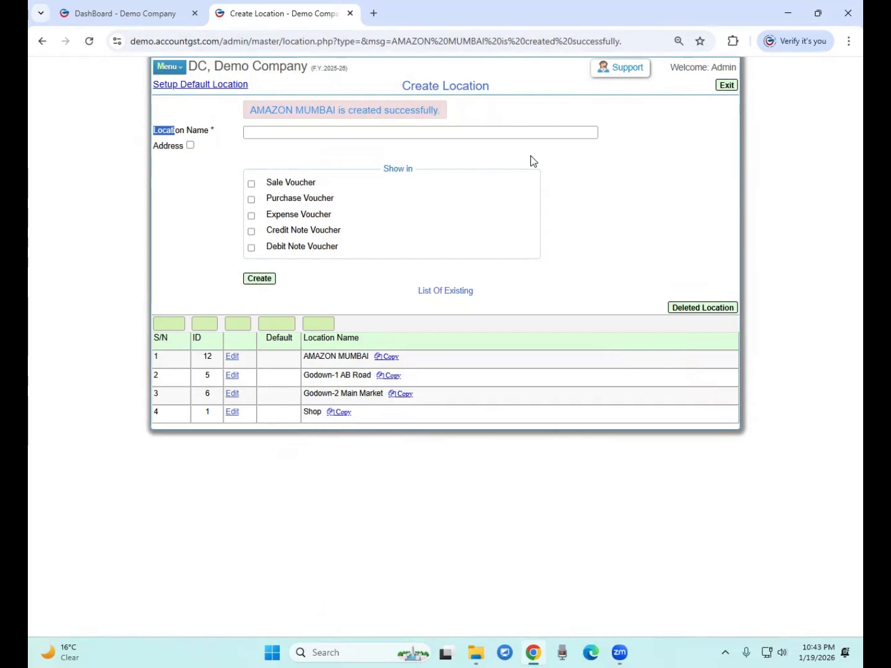
{"action": "left_click", "coordinate": [269, 133]}
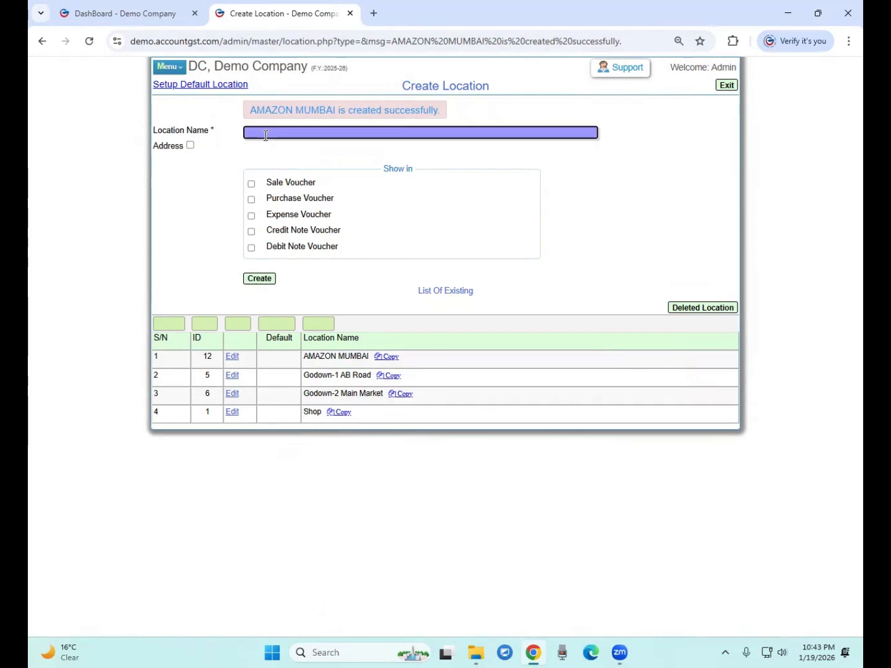
{"action": "type", "text": "AMAZON DD"}
{"action": "key", "text": "BackSpace"}
{"action": "left_click", "coordinate": [254, 281]}
{"action": "left_click", "coordinate": [495, 125]}
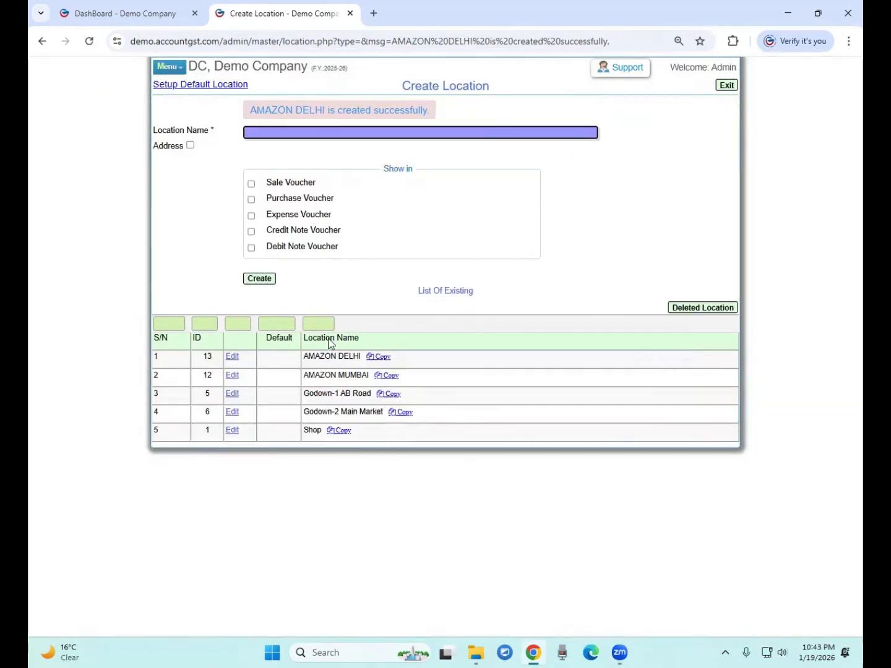
{"action": "mouse_move", "coordinate": [308, 364]}
{"action": "left_mouse_down"}
{"action": "mouse_move", "coordinate": [339, 361]}
{"action": "mouse_move", "coordinate": [344, 372]}
{"action": "mouse_move", "coordinate": [319, 358]}
{"action": "left_mouse_up"}
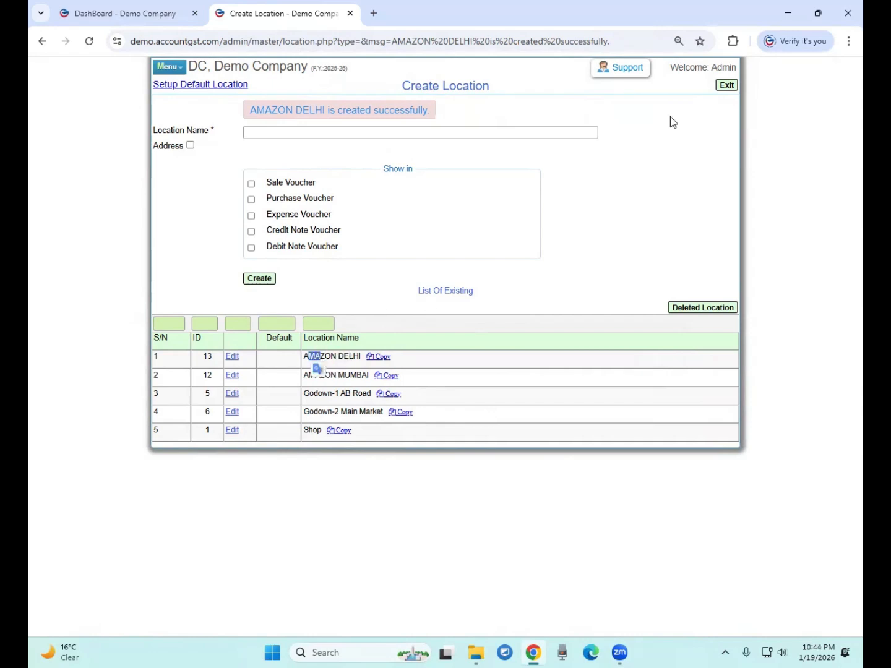
{"action": "left_click", "coordinate": [727, 86]}
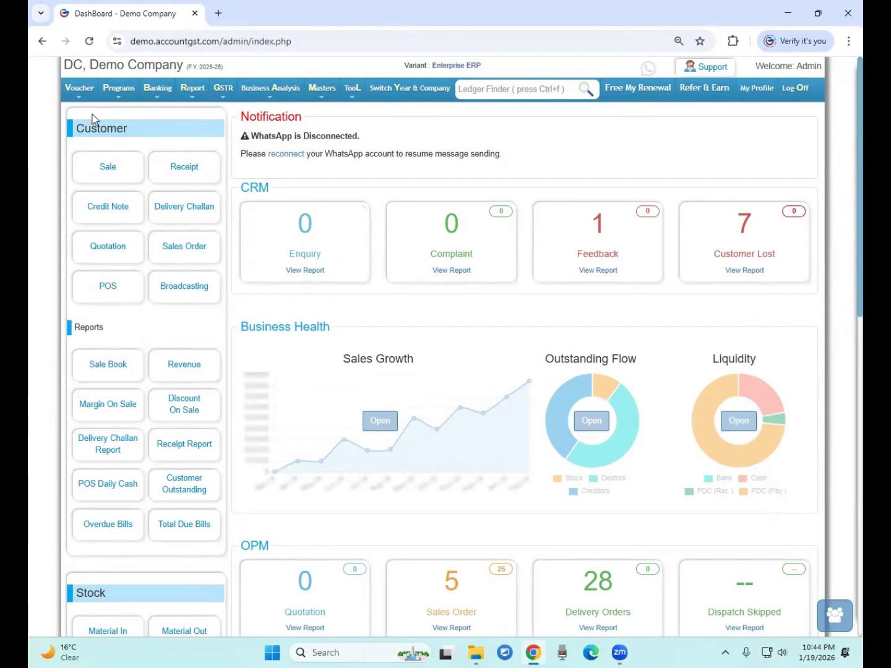
Start a stock transfer voucher from Shop to AMAZON MUMBAI
{"action": "left_click", "coordinate": [79, 87]}
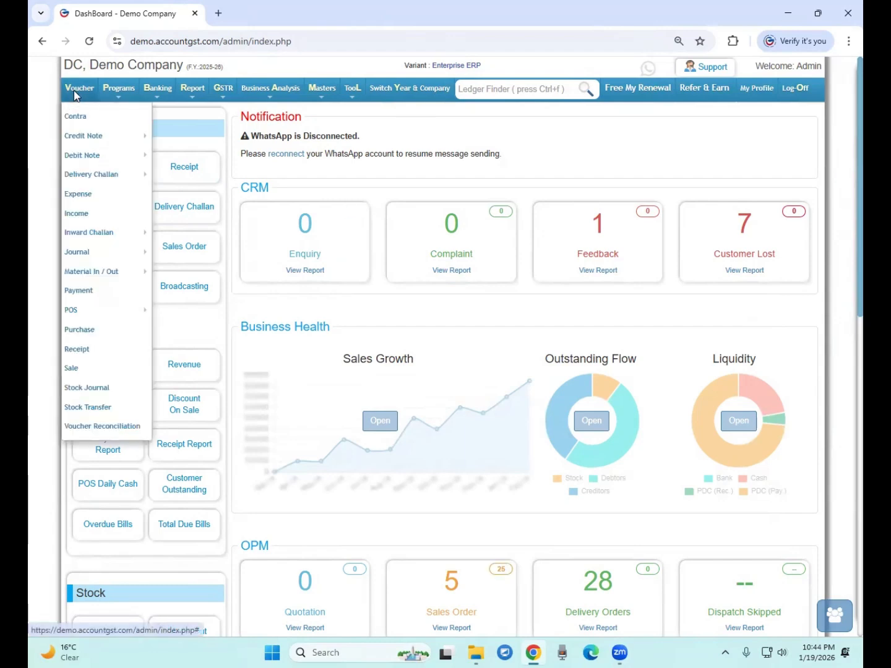
{"action": "left_click", "coordinate": [94, 407]}
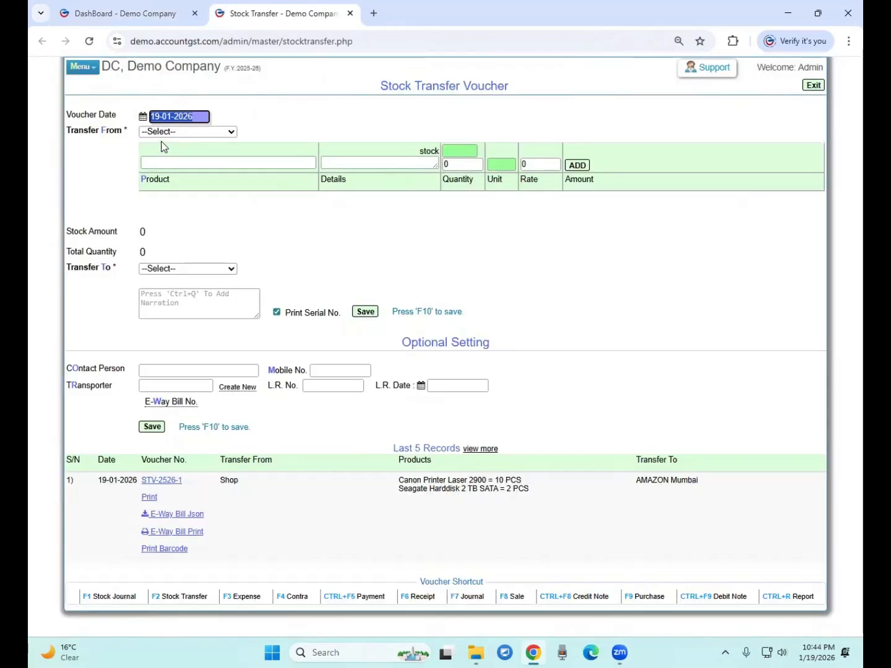
{"action": "left_click", "coordinate": [164, 131]}
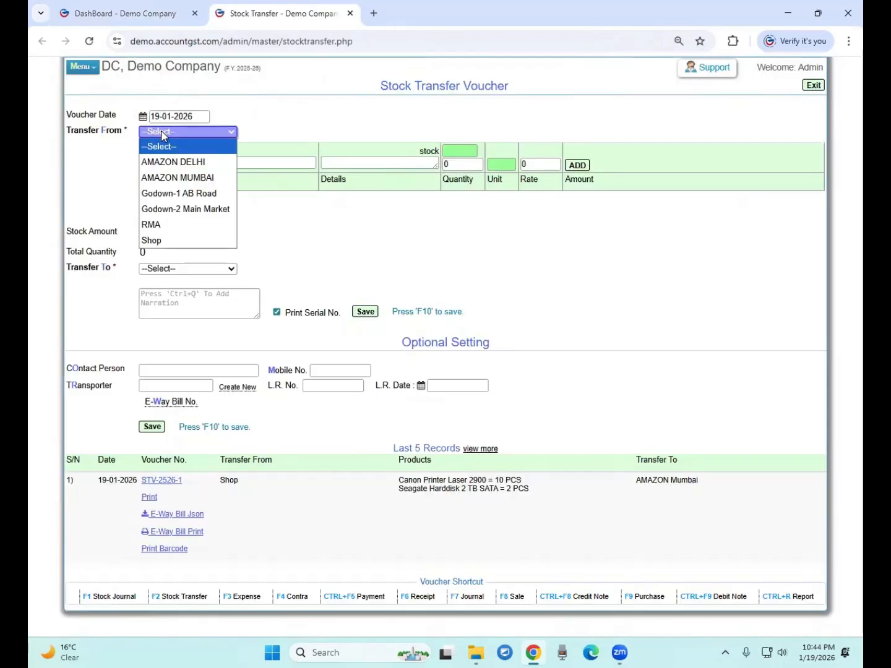
{"action": "left_click", "coordinate": [176, 178]}
{"action": "left_click", "coordinate": [177, 162]}
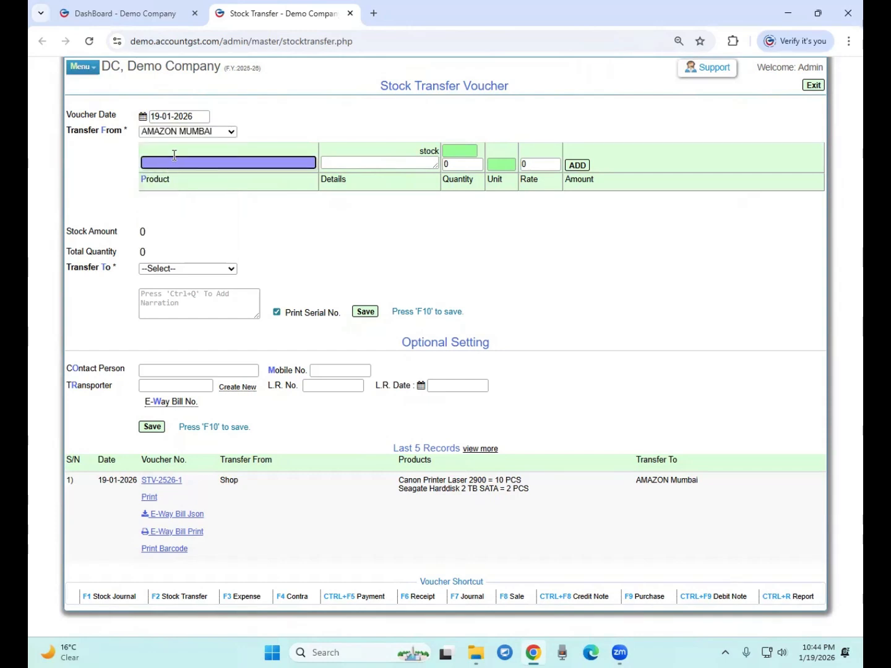
{"action": "left_click", "coordinate": [152, 134]}
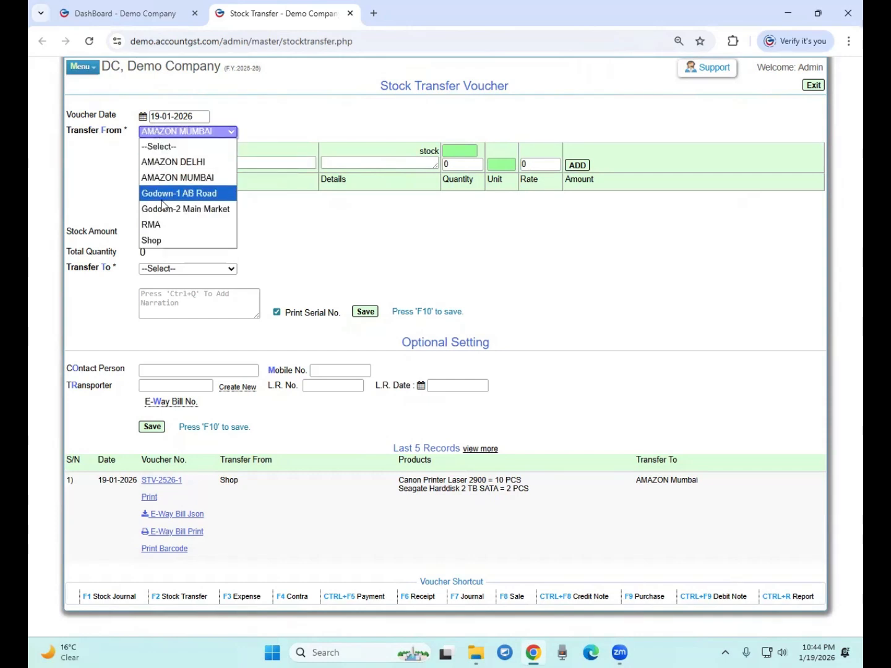
{"action": "left_click", "coordinate": [166, 241]}
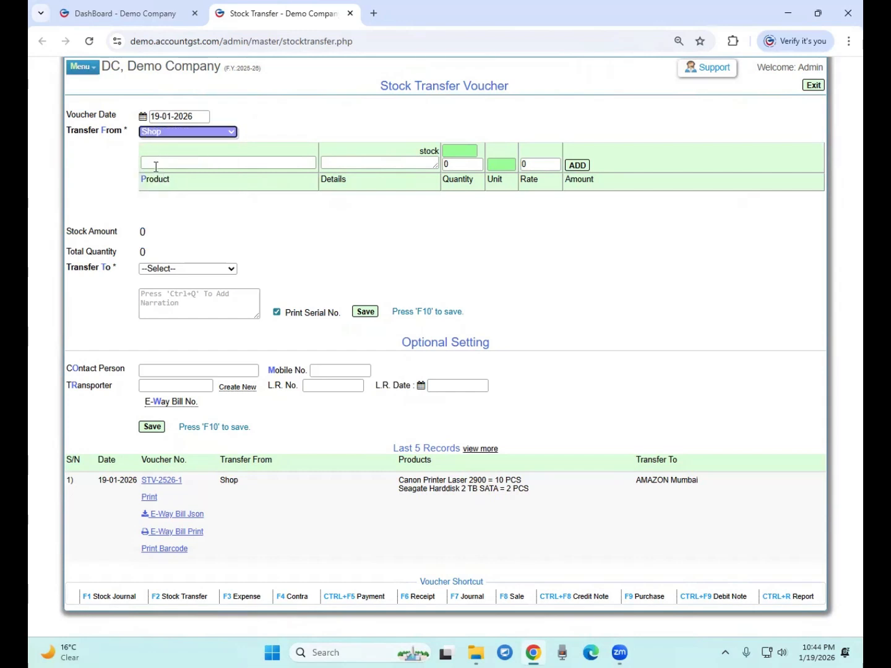
{"action": "left_click", "coordinate": [156, 167]}
{"action": "left_click_drag", "start_coordinate": [67, 268], "coordinate": [124, 272]}
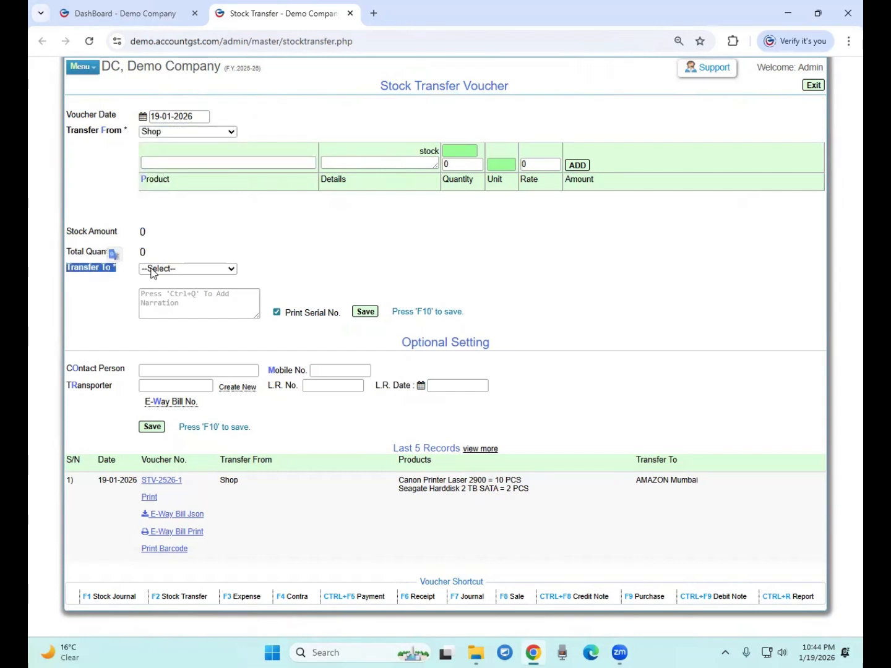
{"action": "left_click", "coordinate": [185, 269]}
{"action": "left_click", "coordinate": [175, 312]}
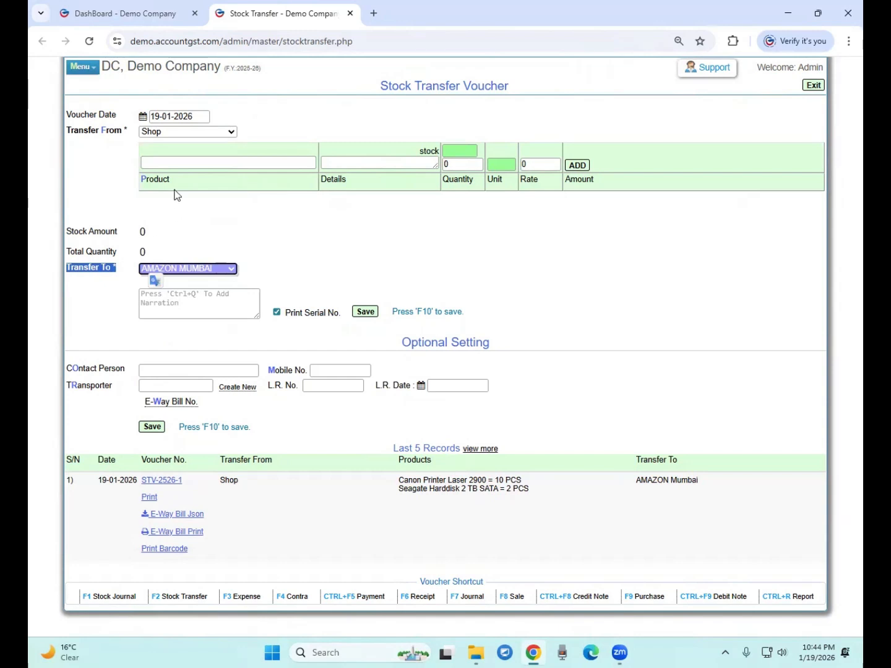
{"action": "left_click", "coordinate": [167, 162]}
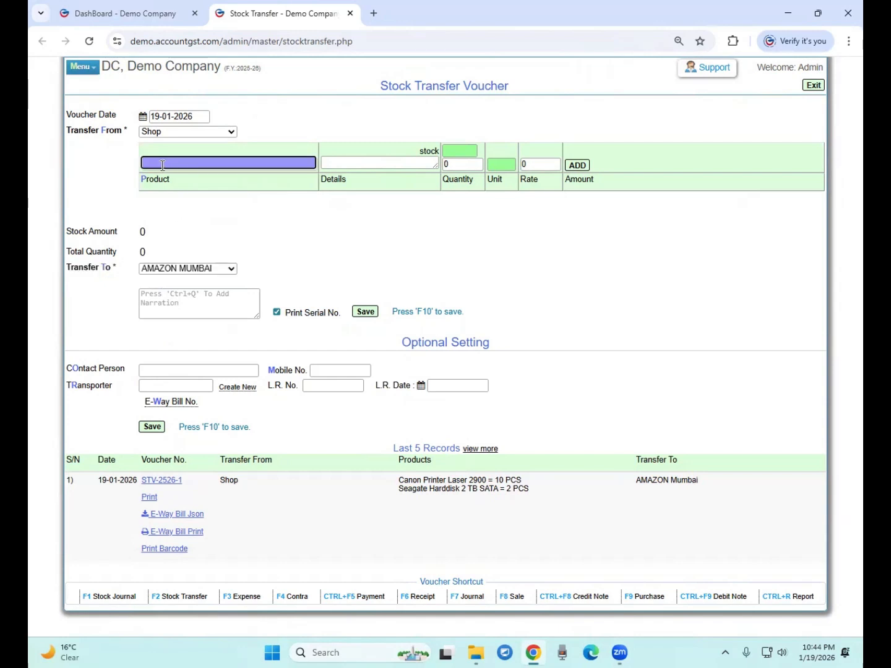
Add 10 Canon Printer Laser 2900 at rate 10000
{"action": "type", "text": "can"}
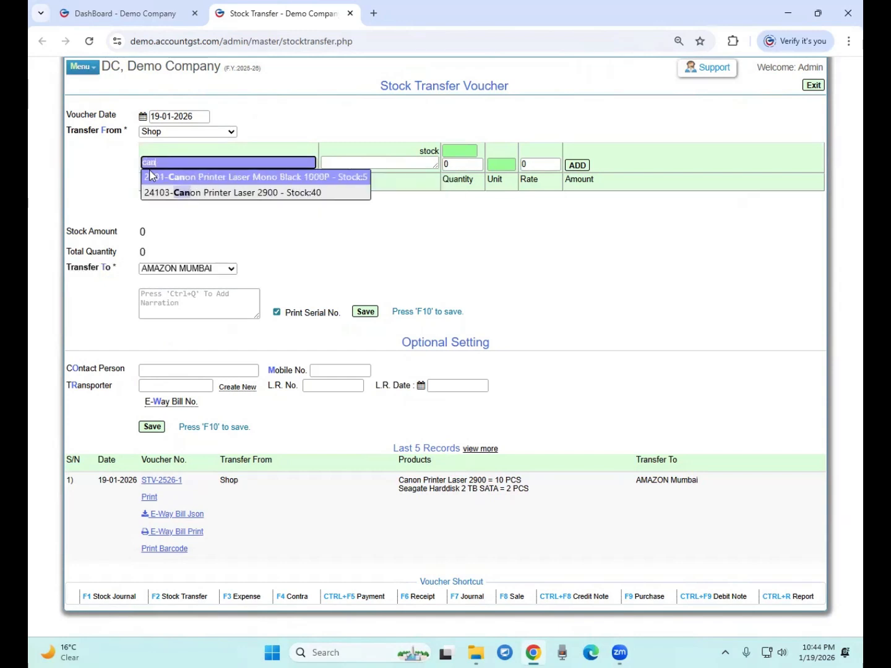
{"action": "type", "text": "on 2900"}
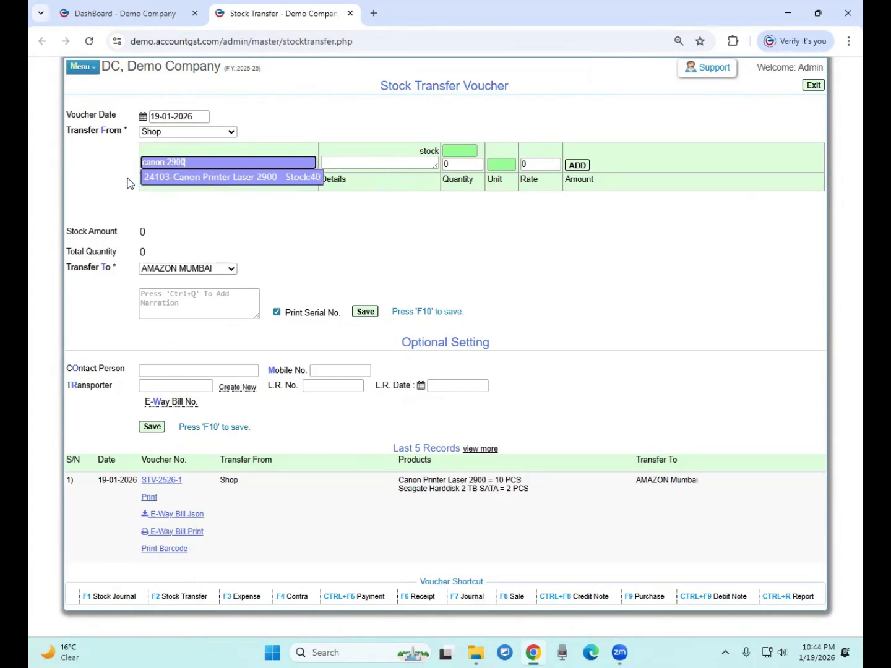
{"action": "key", "text": "Return"}
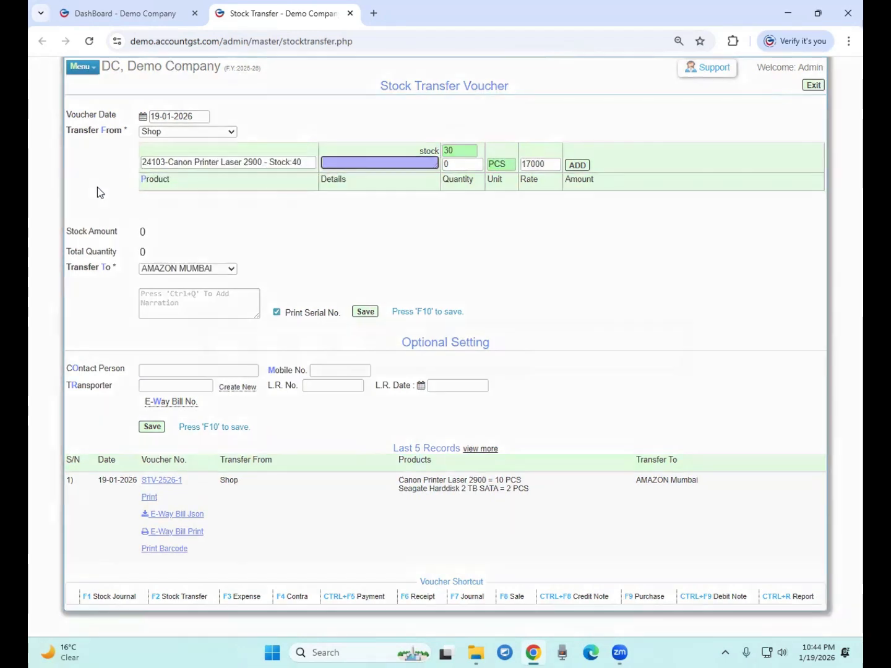
{"action": "type", "text": "10"}
{"action": "key", "text": "Return"}
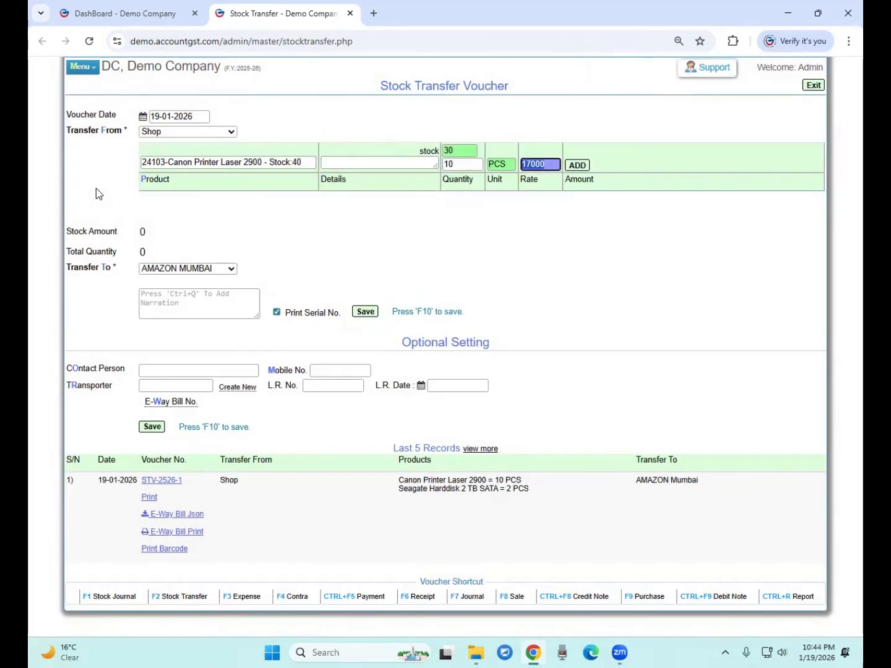
{"action": "type", "text": "1"}
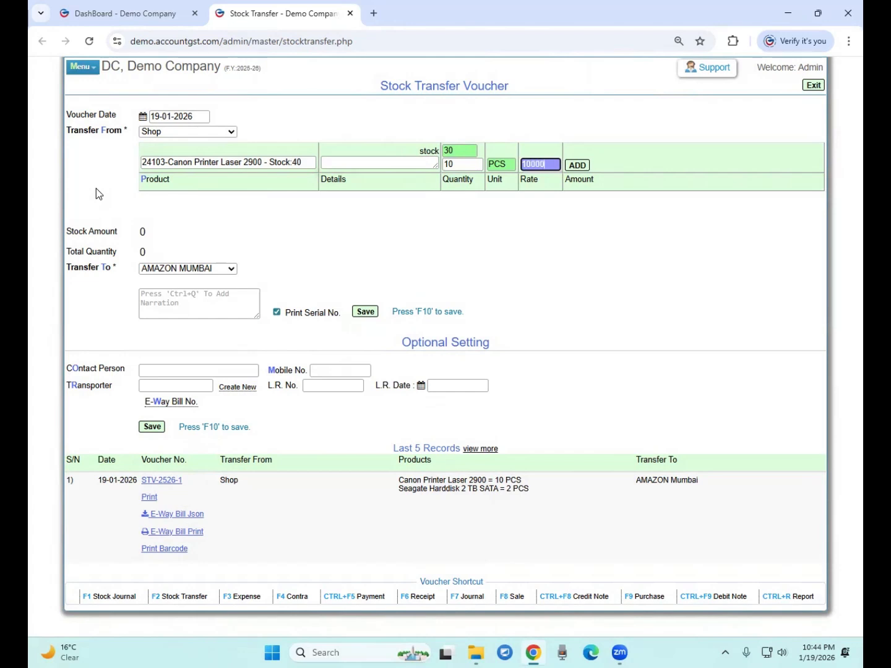
{"action": "key", "text": "Return"}
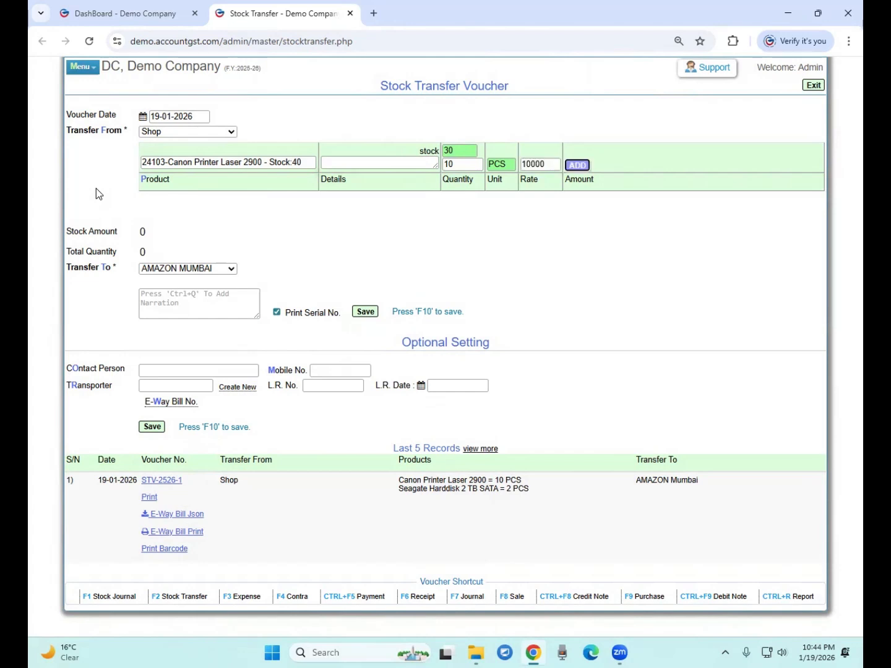
{"action": "key", "text": "Return"}
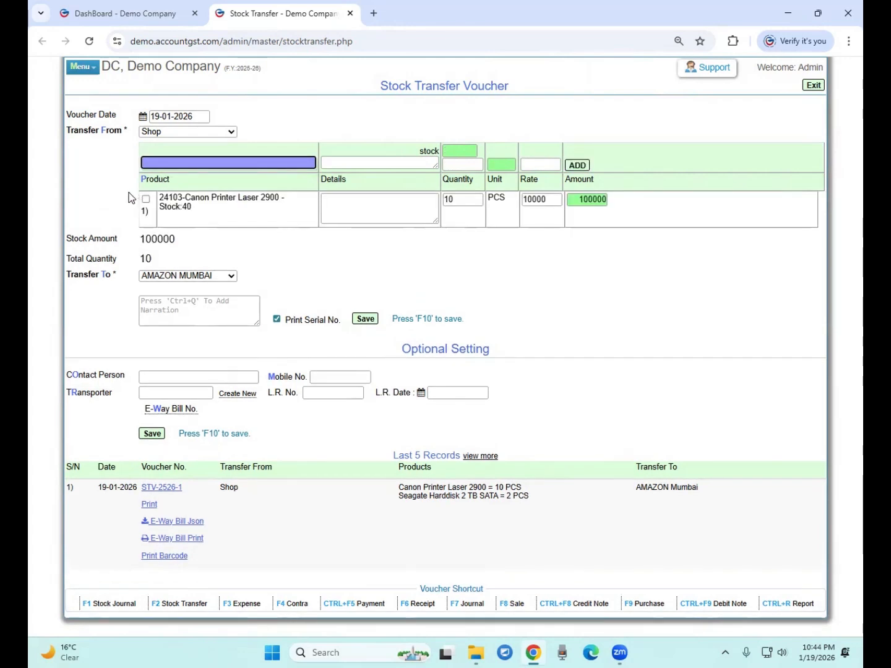
Add 10 Samsung Harddisk SSD 512 GB at rate 10000
{"action": "type", "text": "har"}
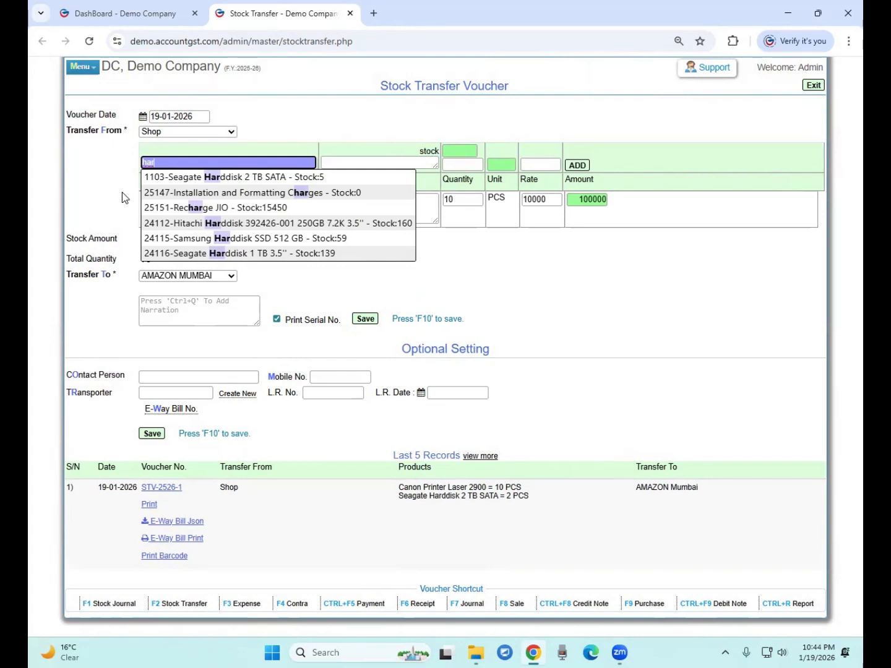
{"action": "type", "text": "d"}
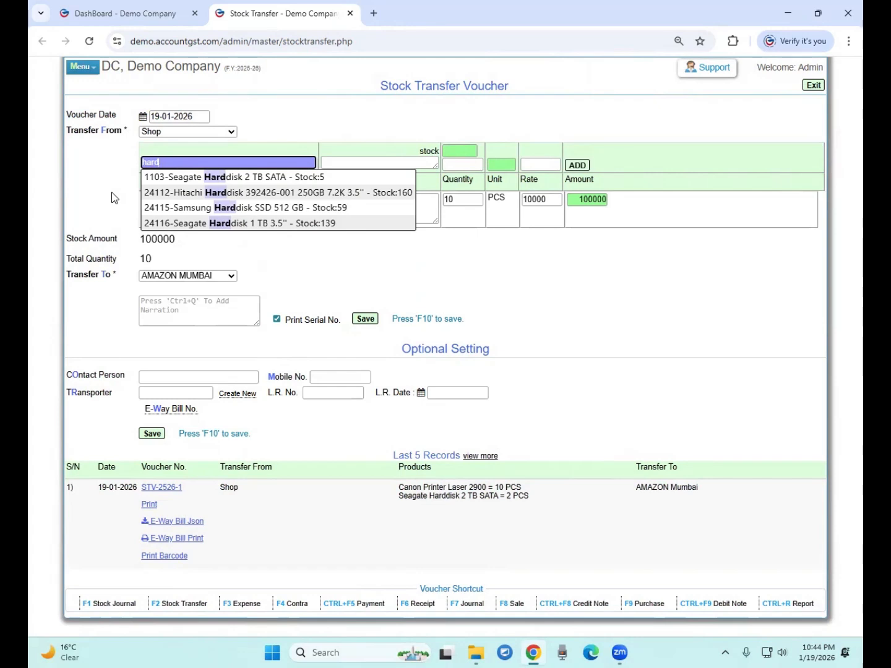
{"action": "key", "text": "Down"}
{"action": "key", "text": "Down"}
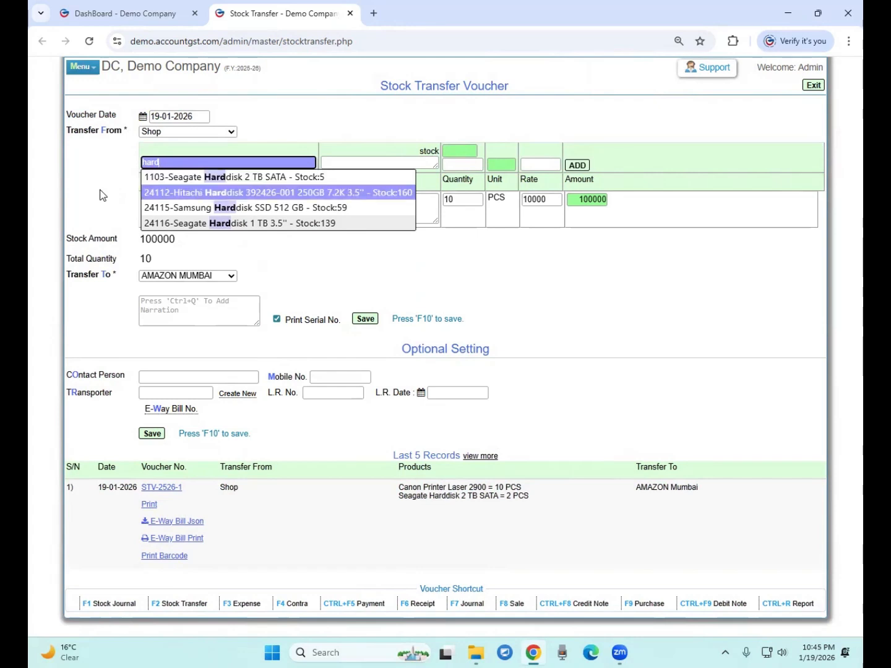
{"action": "key", "text": "Down"}
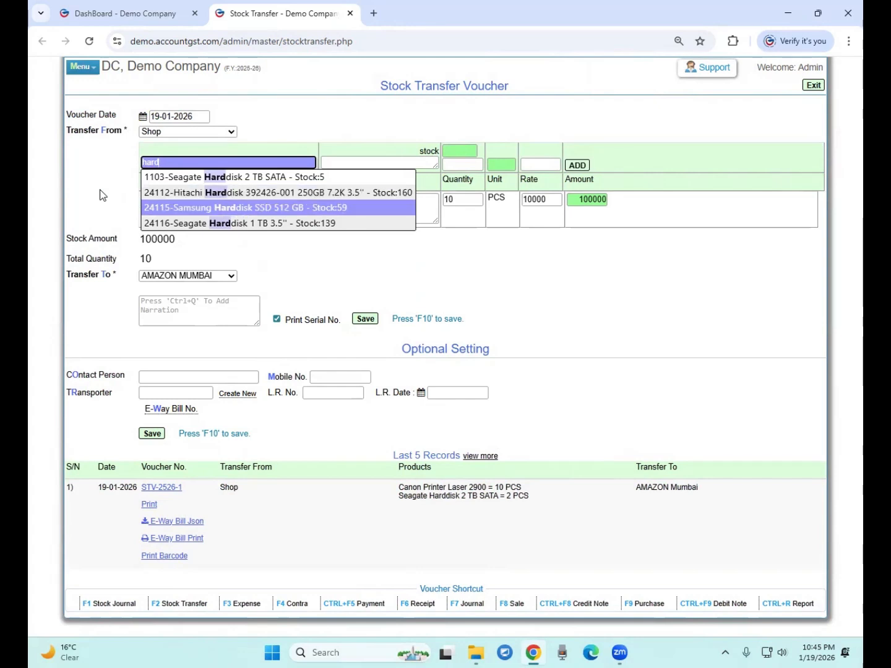
{"action": "key", "text": "Return"}
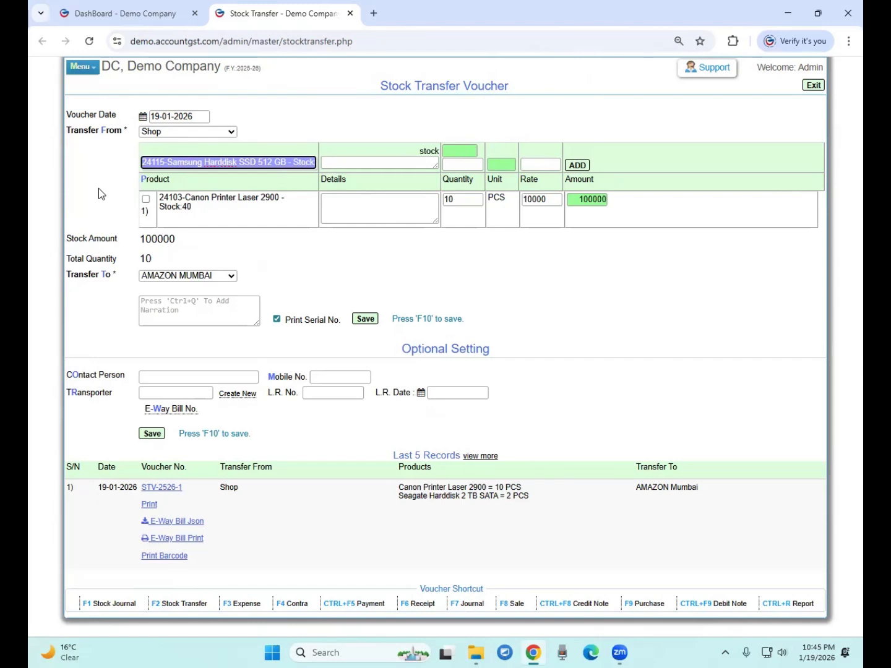
{"action": "key", "text": "Return"}
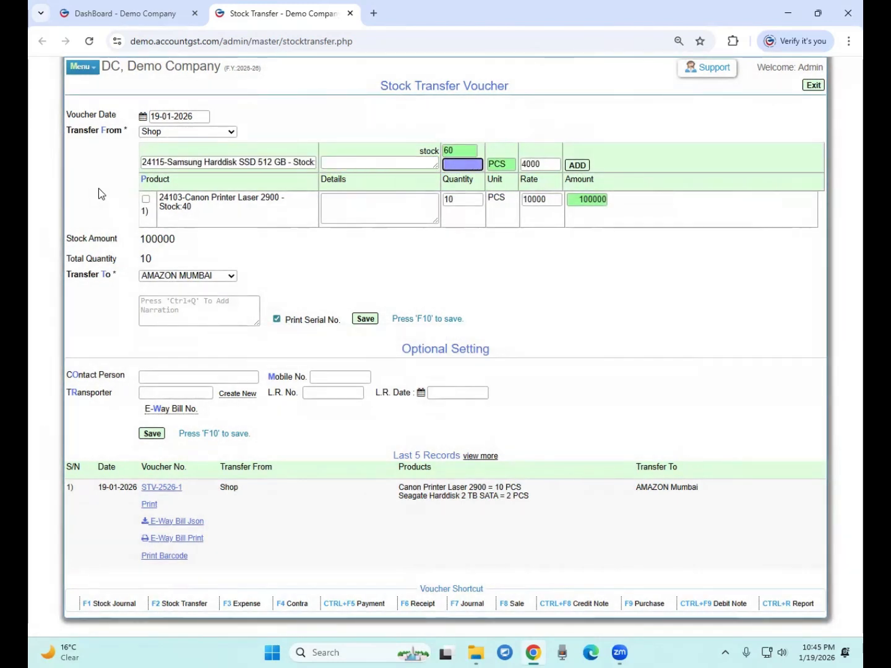
{"action": "type", "text": "10"}
{"action": "key", "text": "Return"}
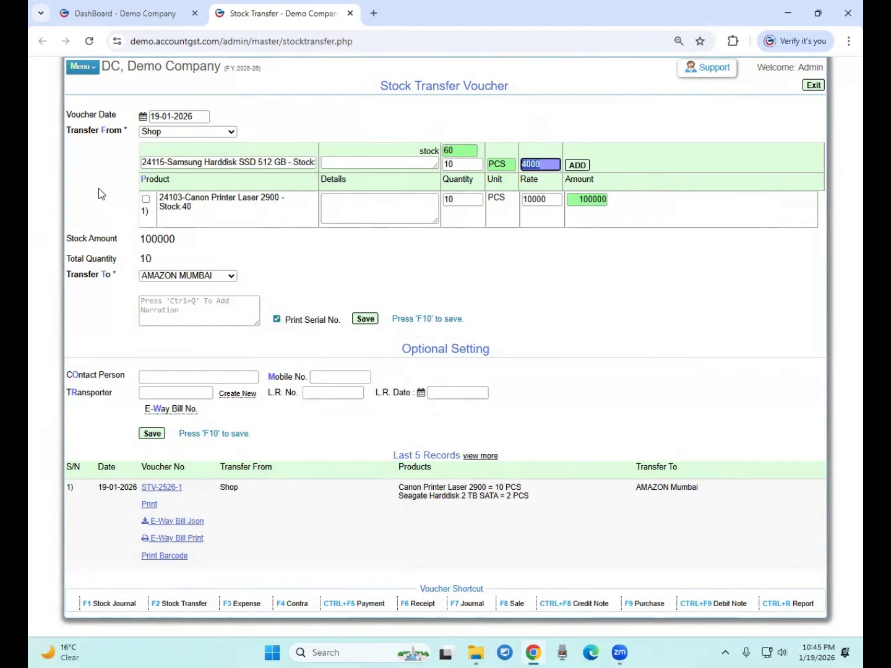
{"action": "type", "text": "10000"}
{"action": "key", "text": "Return"}
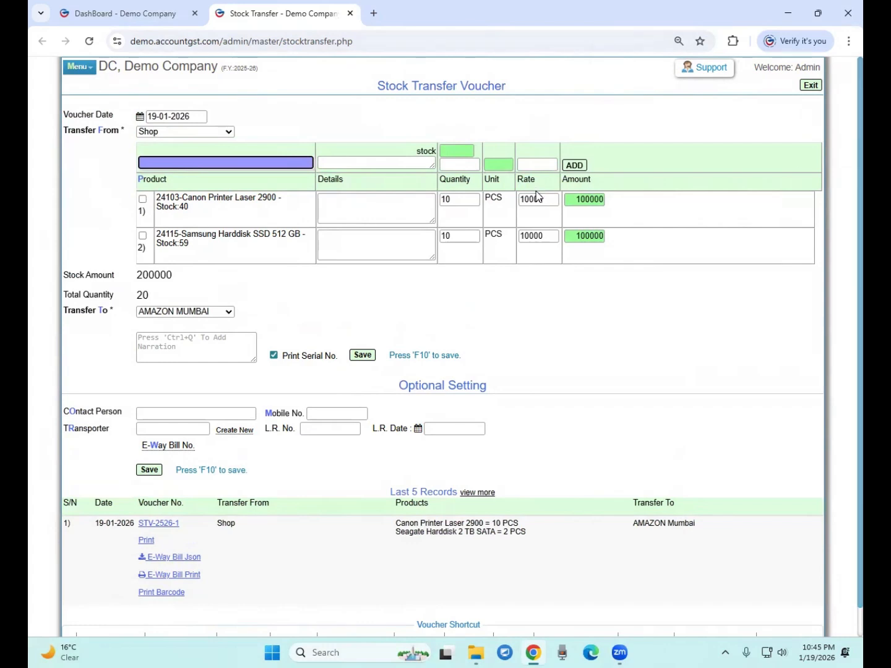
{"action": "left_click_drag", "start_coordinate": [549, 198], "coordinate": [525, 204]}
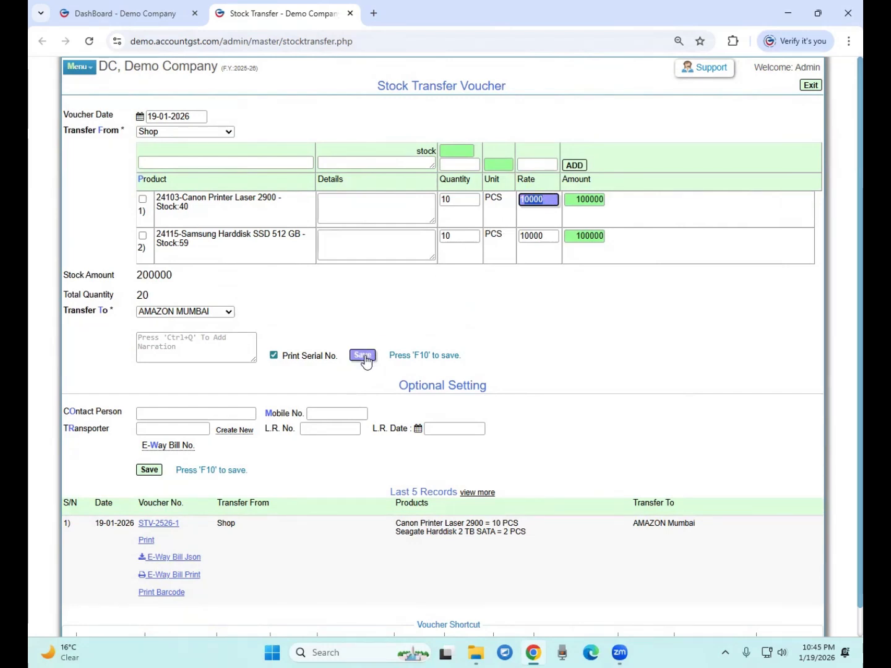
Save the transfer as voucher STV-2526-2 and leave the page
{"action": "left_click", "coordinate": [366, 357]}
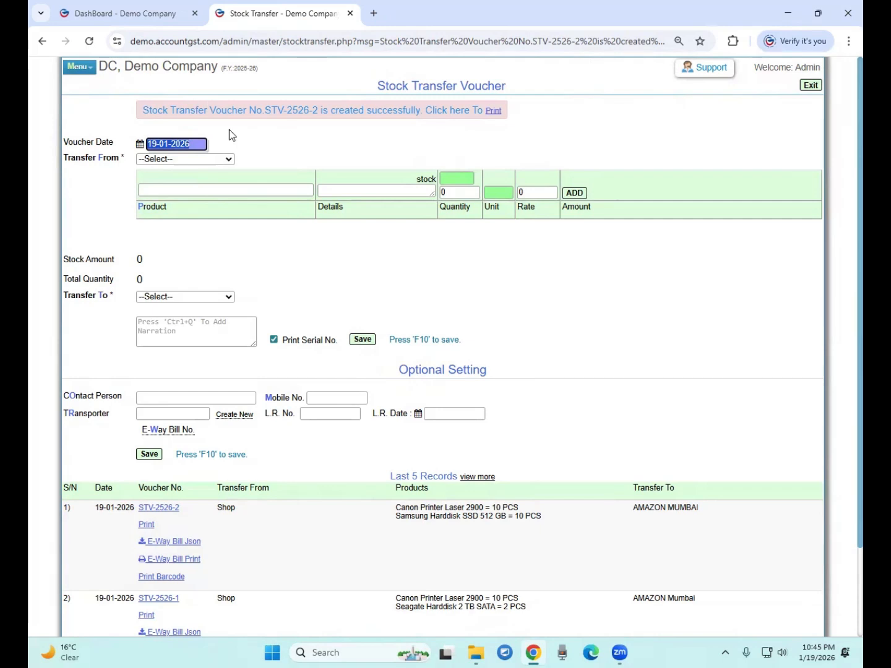
{"action": "left_click", "coordinate": [810, 86]}
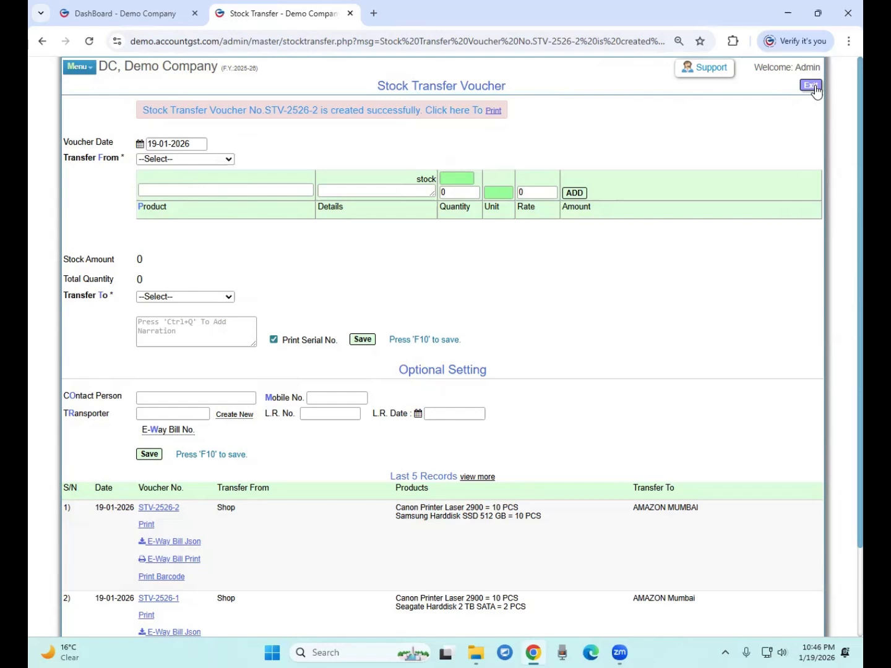
Start a journal voucher debiting AMAZON MUMBAI with 50000
{"action": "left_click", "coordinate": [817, 91]}
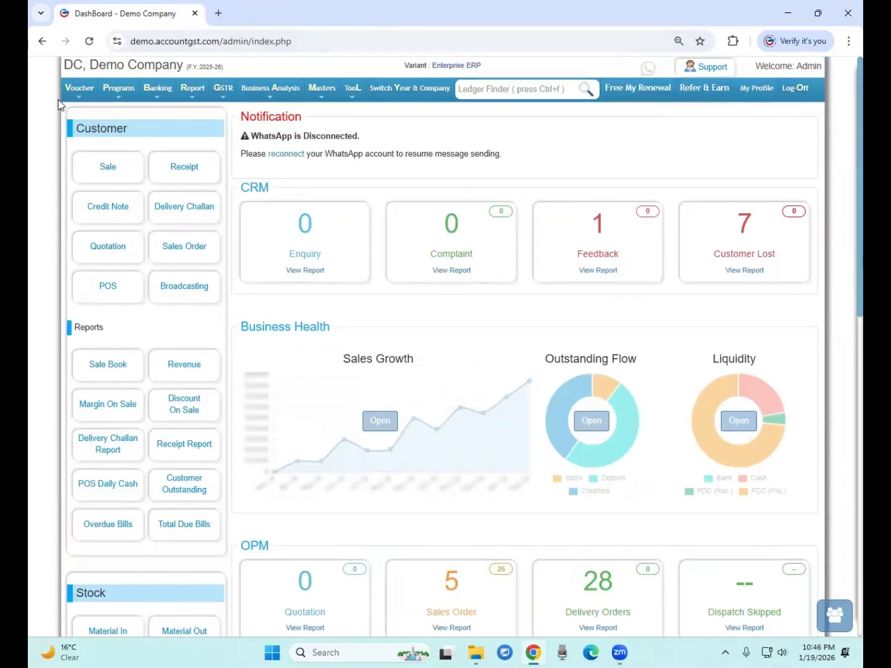
{"action": "mouse_move", "coordinate": [91, 99]}
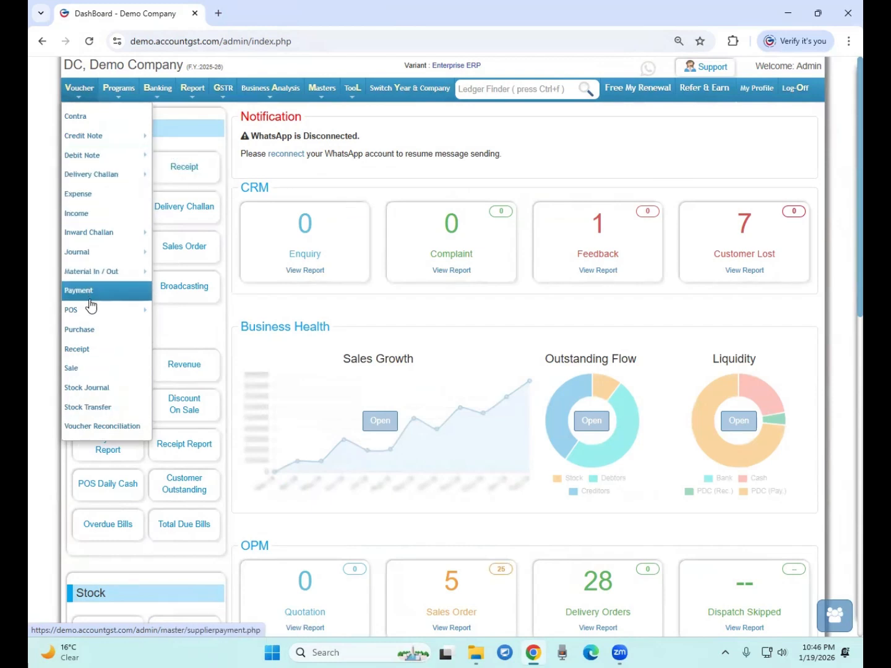
{"action": "mouse_move", "coordinate": [87, 252]}
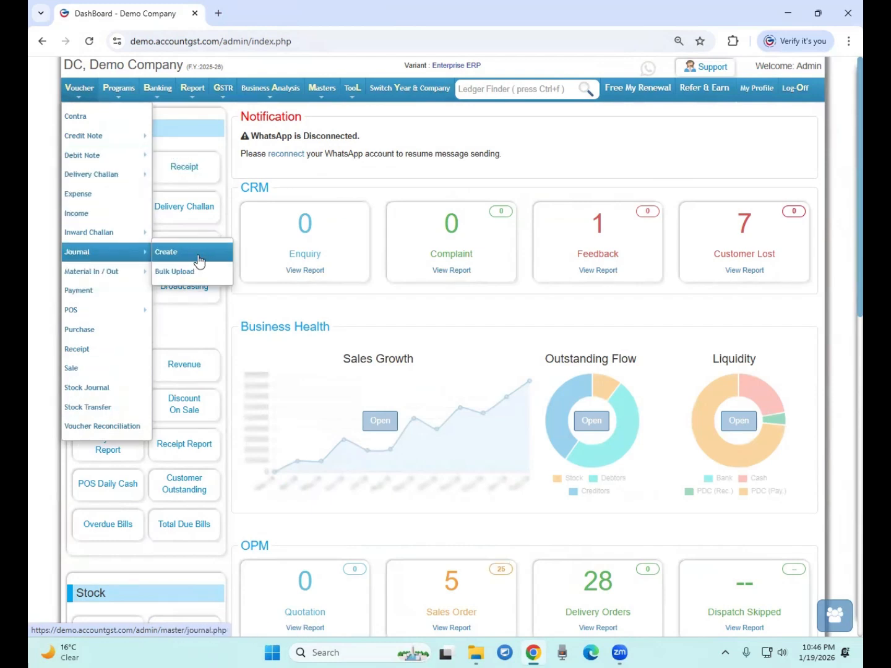
{"action": "left_click", "coordinate": [194, 252]}
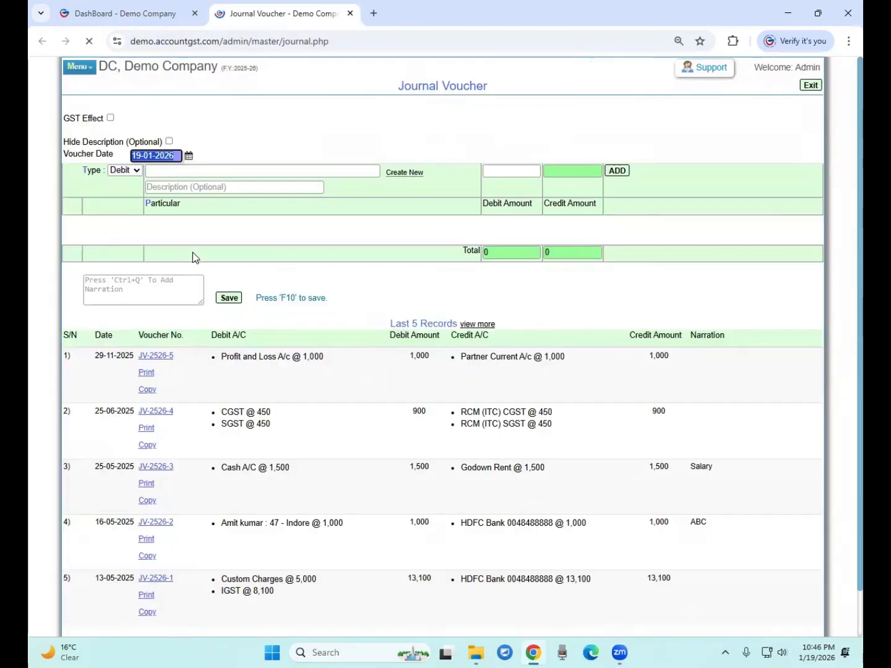
{"action": "left_click", "coordinate": [164, 169]}
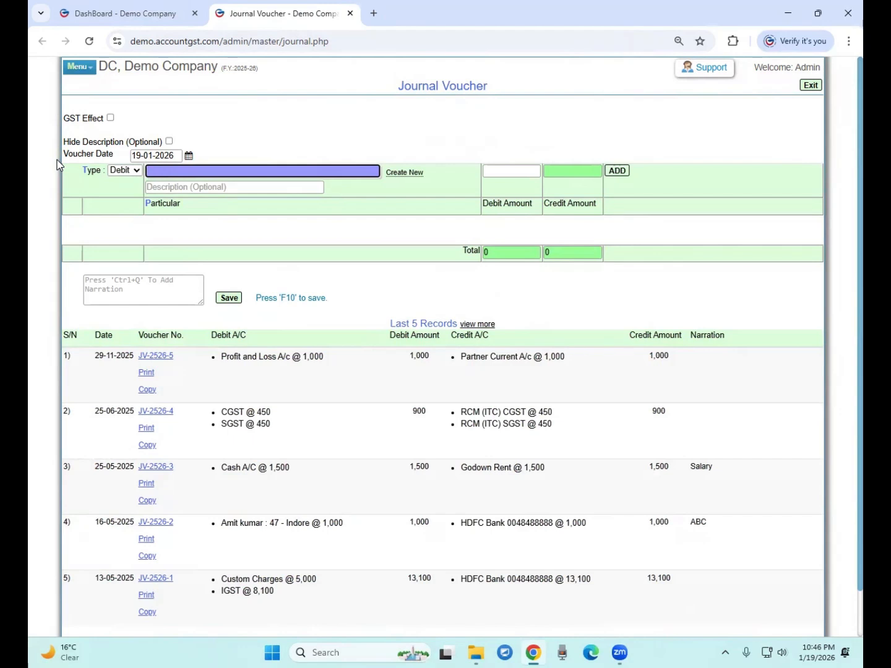
{"action": "type", "text": "sale"}
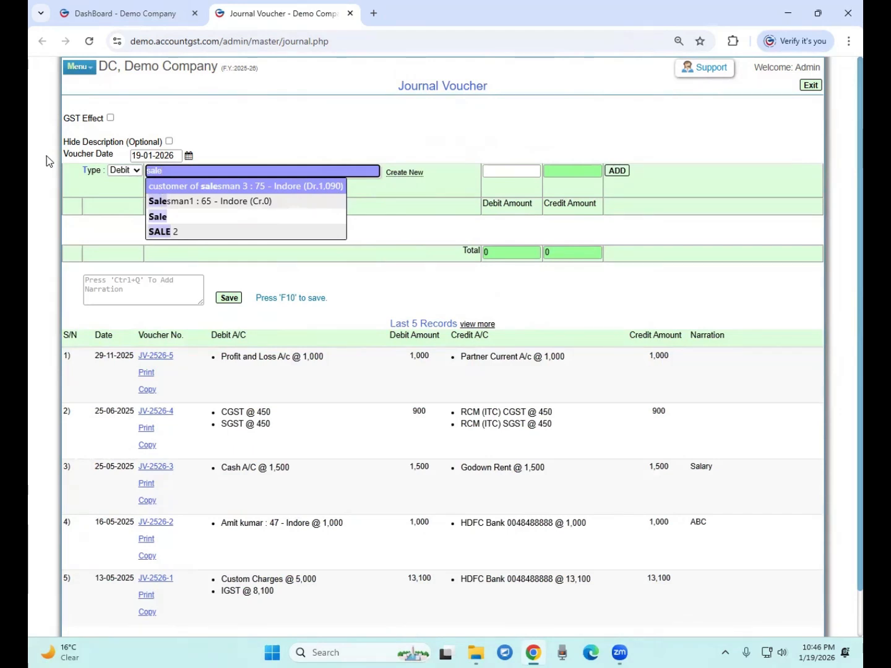
{"action": "key", "text": "BackSpace"}
{"action": "key", "text": "BackSpace"}
{"action": "key", "text": "BackSpace"}
{"action": "key", "text": "BackSpace"}
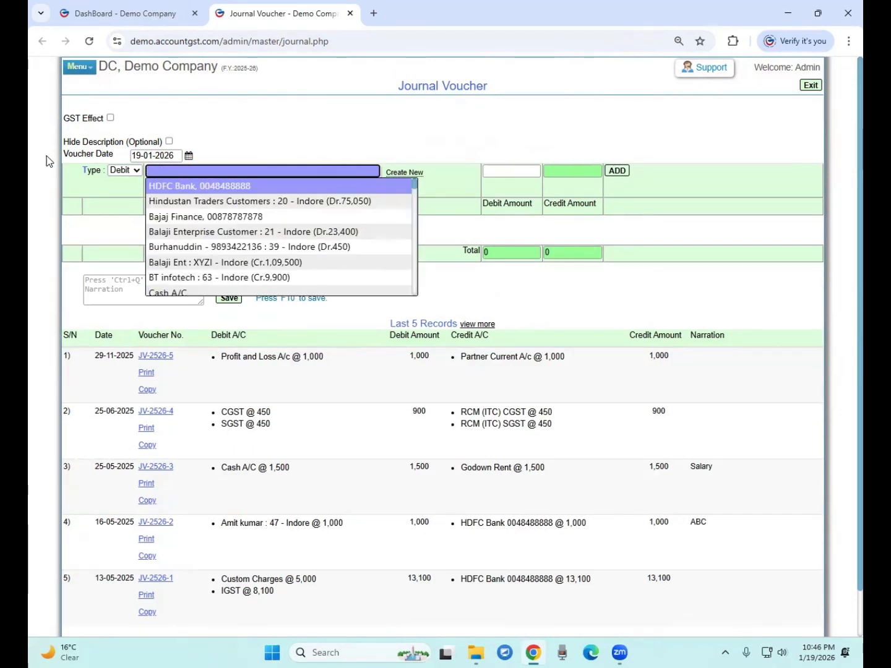
{"action": "type", "text": "mumbai"}
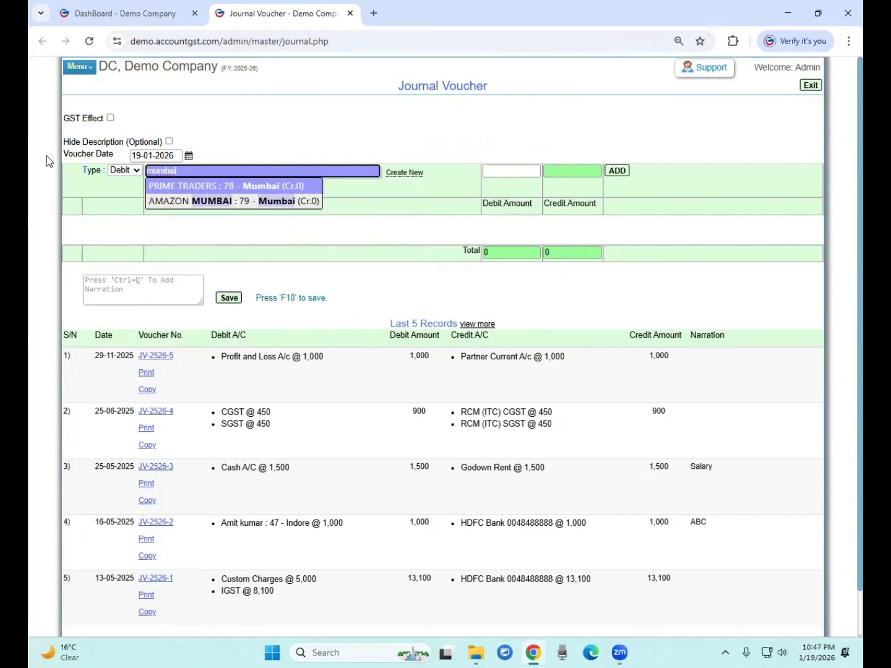
{"action": "key", "text": "Down"}
{"action": "key", "text": "Return"}
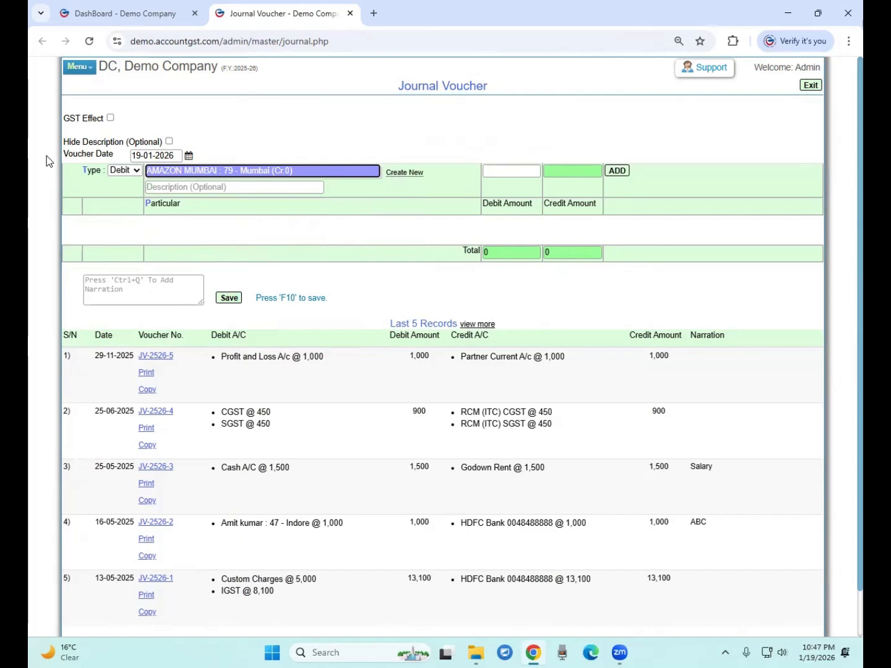
{"action": "key", "text": "Return"}
{"action": "key", "text": "Return"}
{"action": "type", "text": "50000"}
{"action": "key", "text": "Return"}
{"action": "key", "text": "Return"}
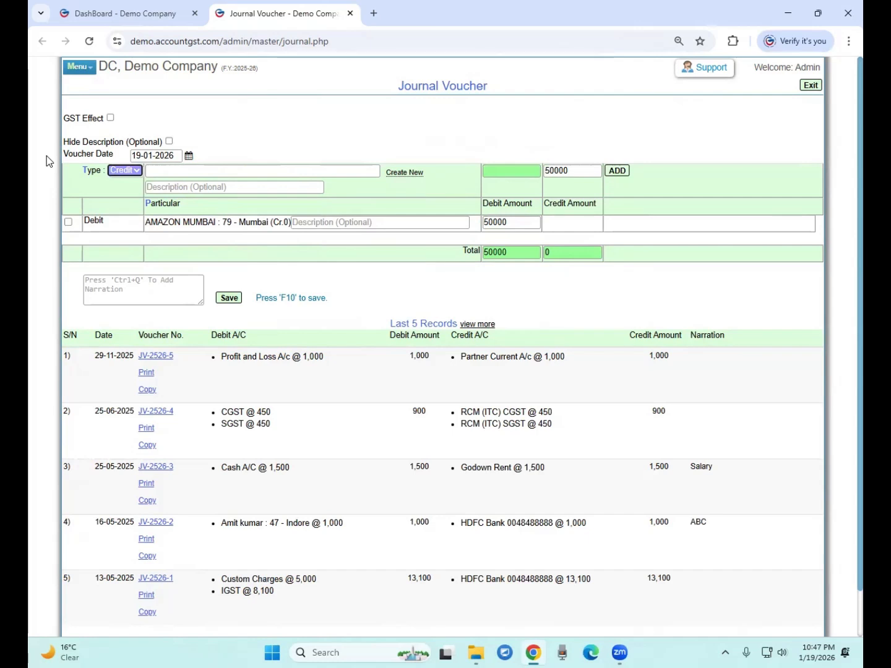
Choose Sale as the credit account for the 50000
{"action": "key", "text": "Return"}
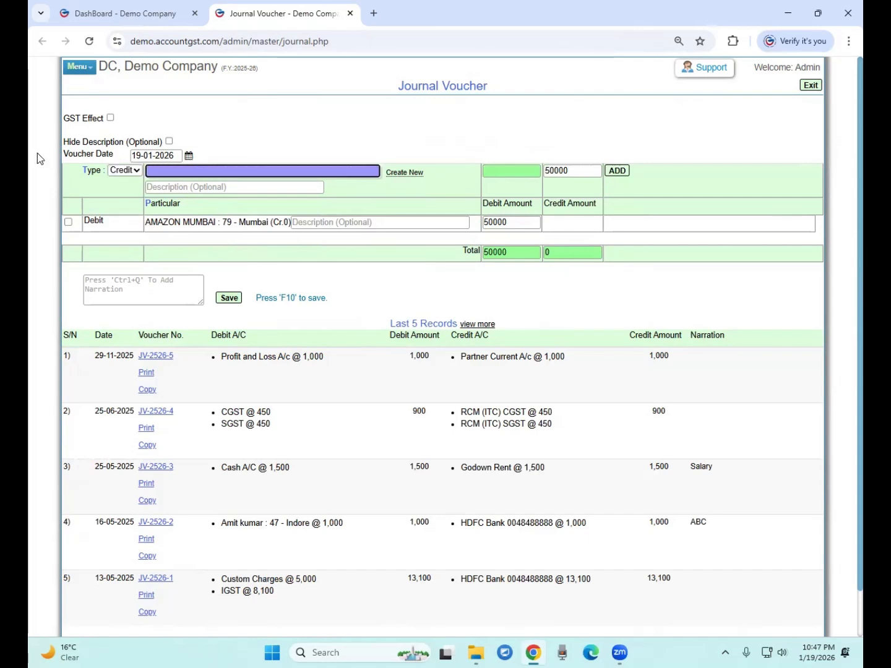
{"action": "type", "text": "sale"}
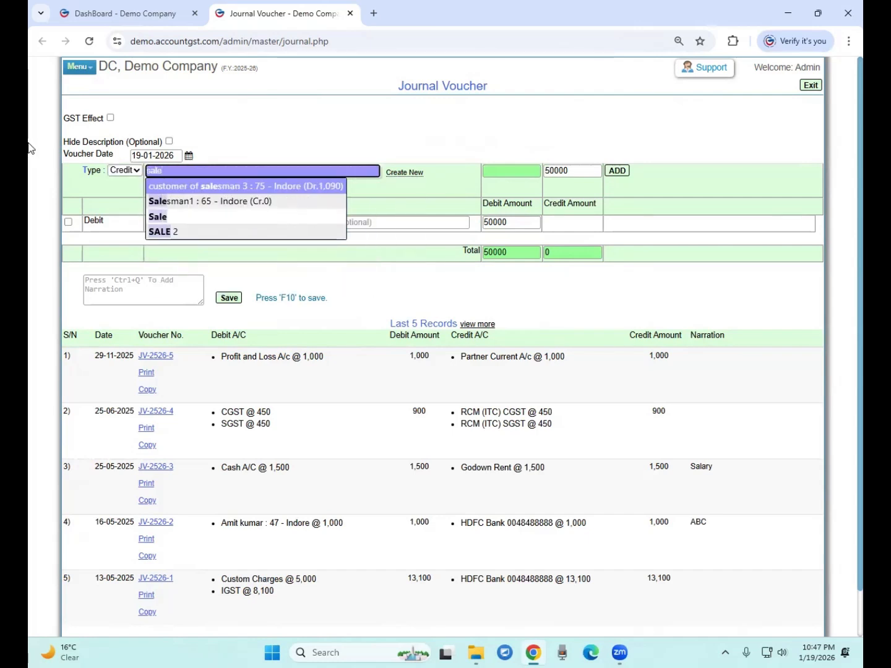
{"action": "key", "text": "Down"}
{"action": "key", "text": "Down"}
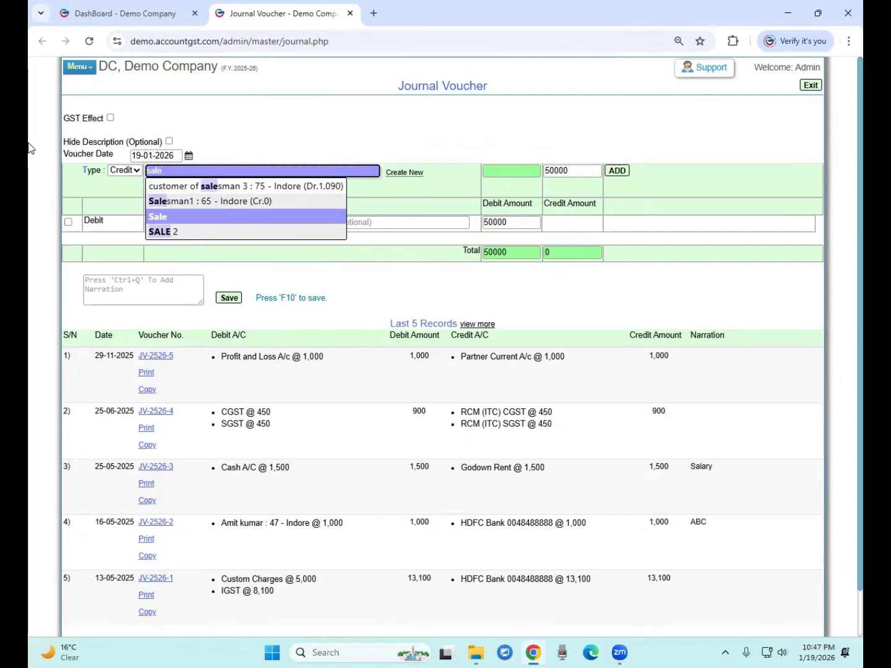
{"action": "key", "text": "Return"}
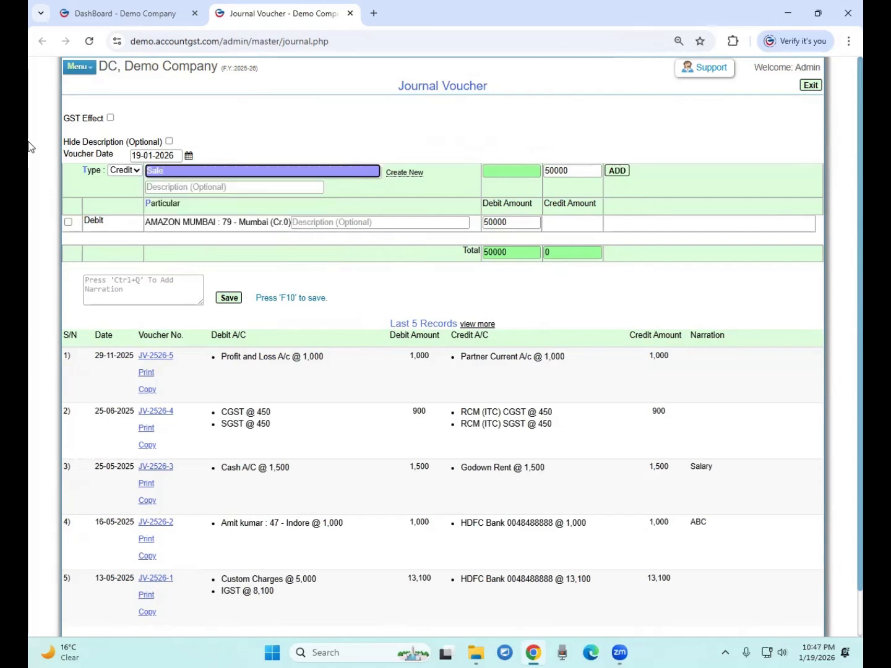
{"action": "key", "text": "Return"}
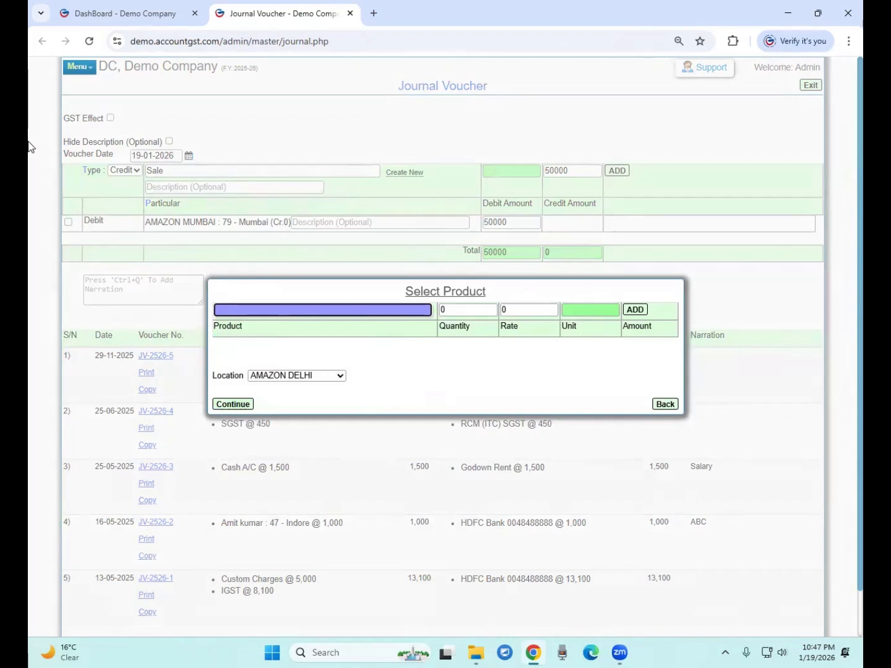
Add Samsung Harddisk SSD 512 GB, quantity 1 at 20000
{"action": "type", "text": "samsun"}
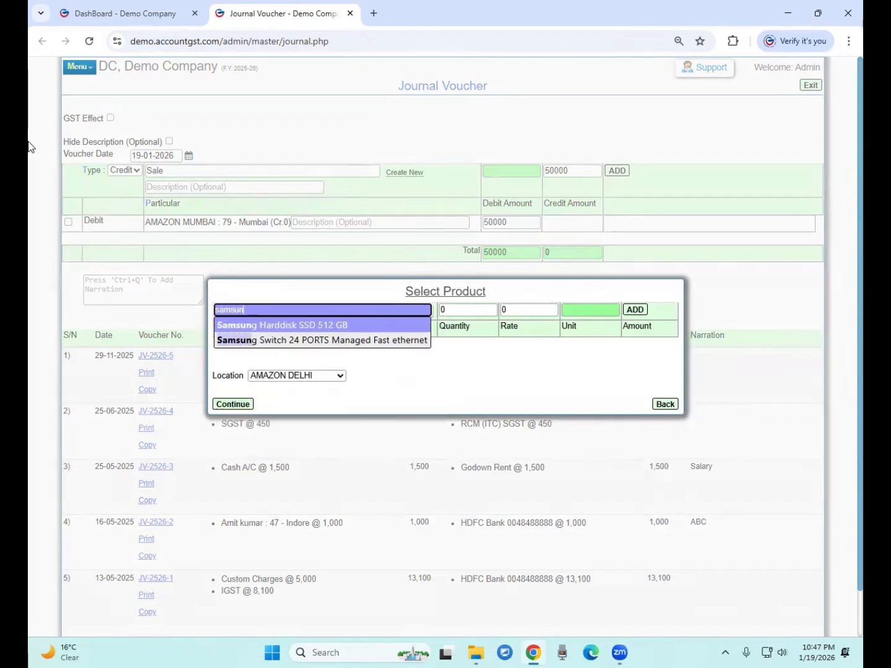
{"action": "key", "text": "Return"}
{"action": "key", "text": "Return"}
{"action": "type", "text": "1"}
{"action": "key", "text": "Return"}
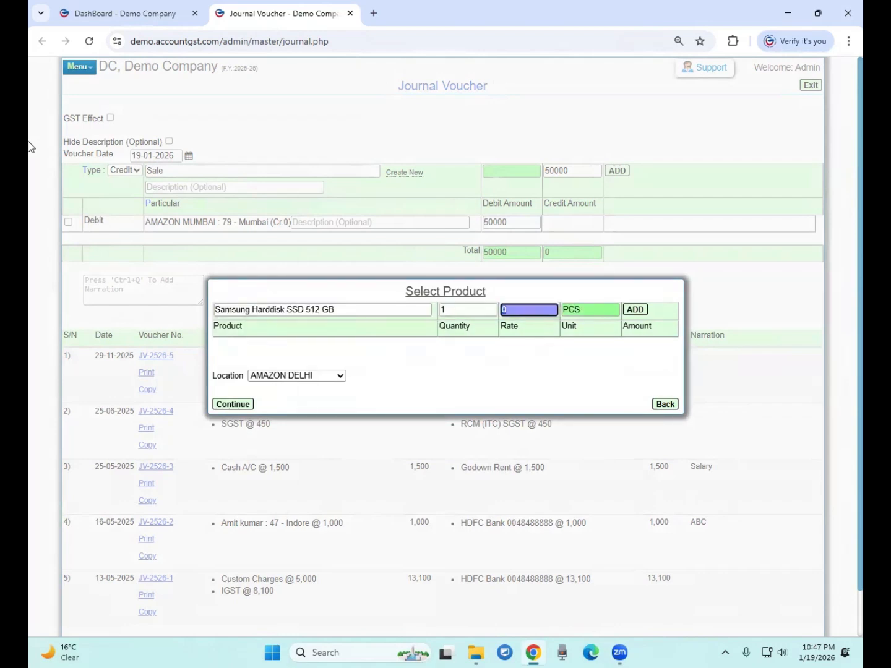
{"action": "type", "text": "20000"}
{"action": "key", "text": "Return"}
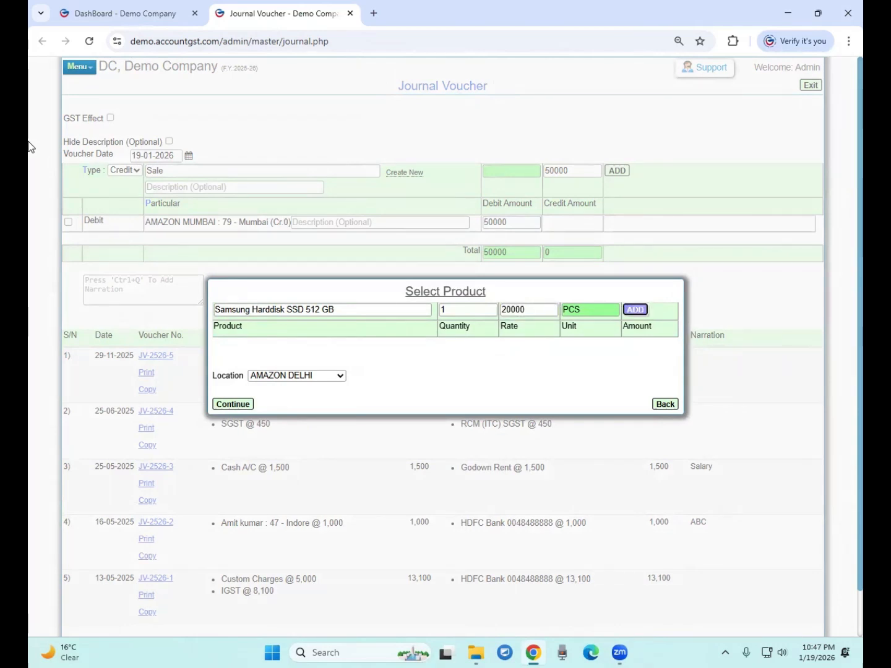
{"action": "key", "text": "Return"}
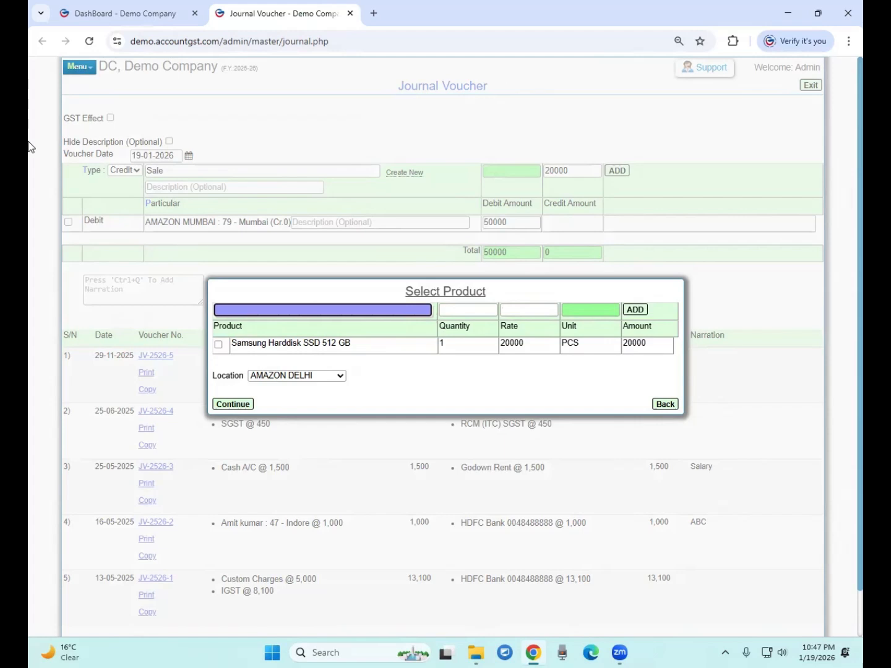
Add Canon Printer Laser 2900, quantity 1 at 20000, with location AMAZON MUMBAI
{"action": "type", "text": "canon"}
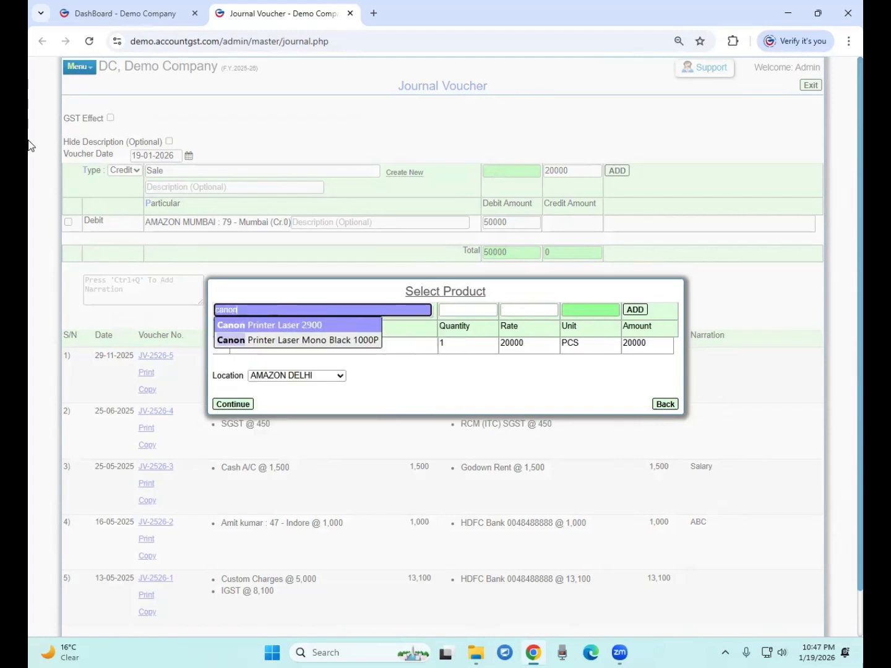
{"action": "key", "text": "Return"}
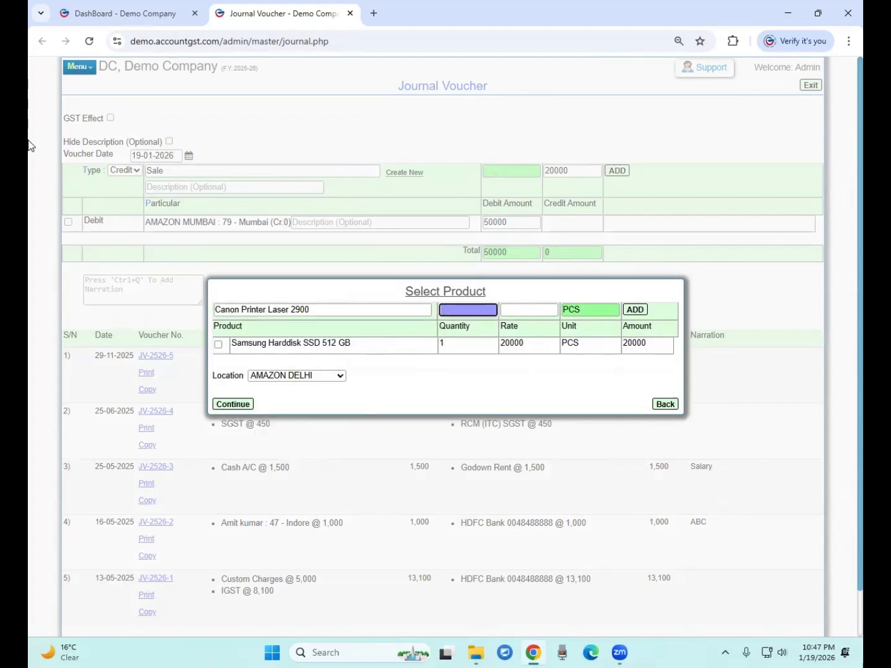
{"action": "type", "text": "1"}
{"action": "key", "text": "Return"}
{"action": "type", "text": "20000"}
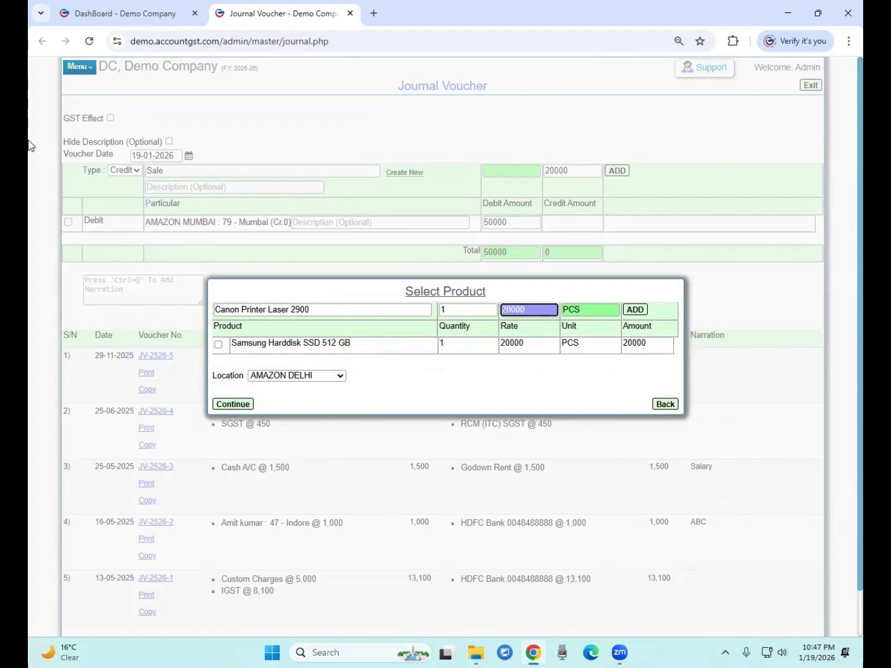
{"action": "key", "text": "Return"}
{"action": "key", "text": "Return"}
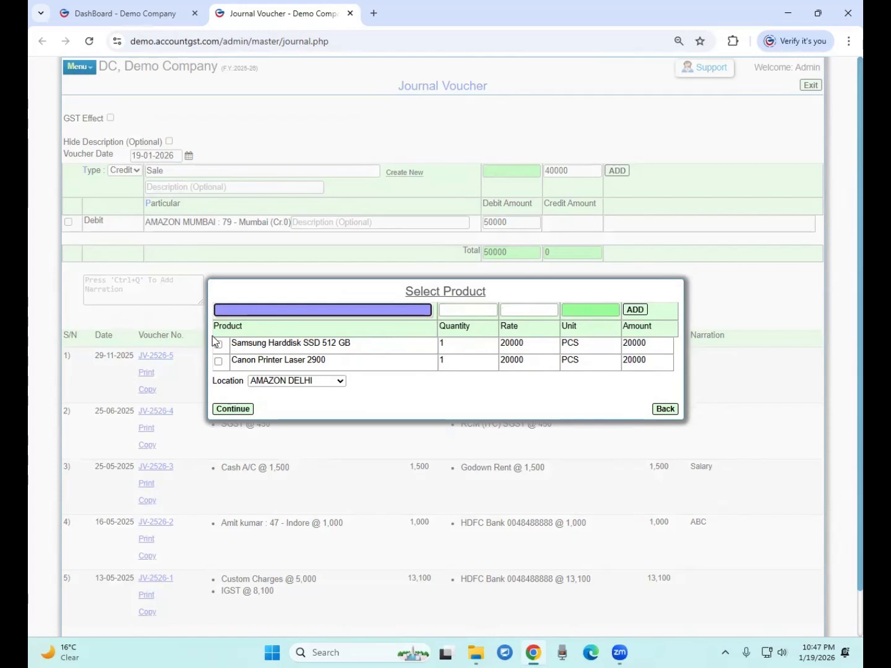
{"action": "left_click", "coordinate": [310, 389]}
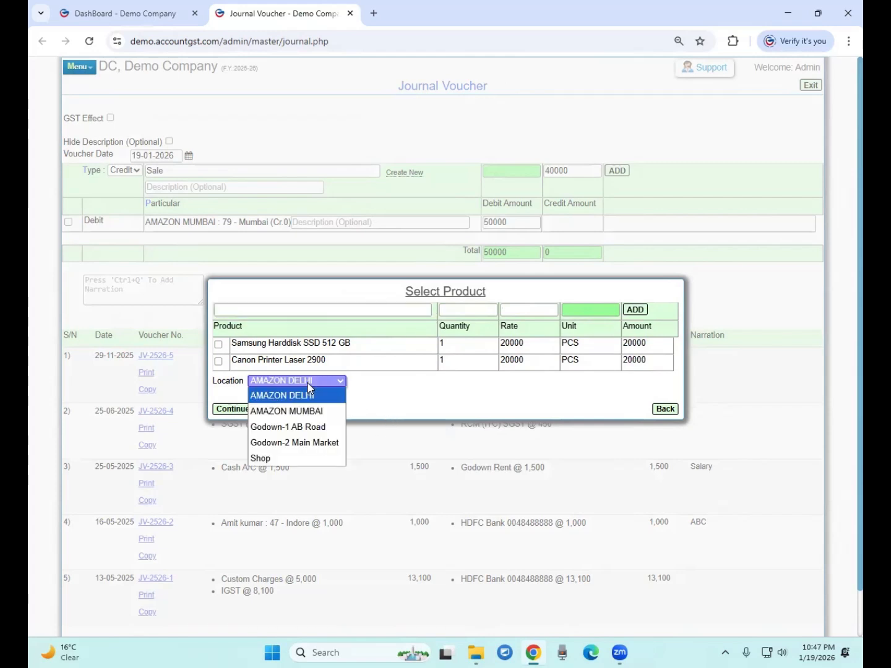
{"action": "left_click", "coordinate": [299, 412]}
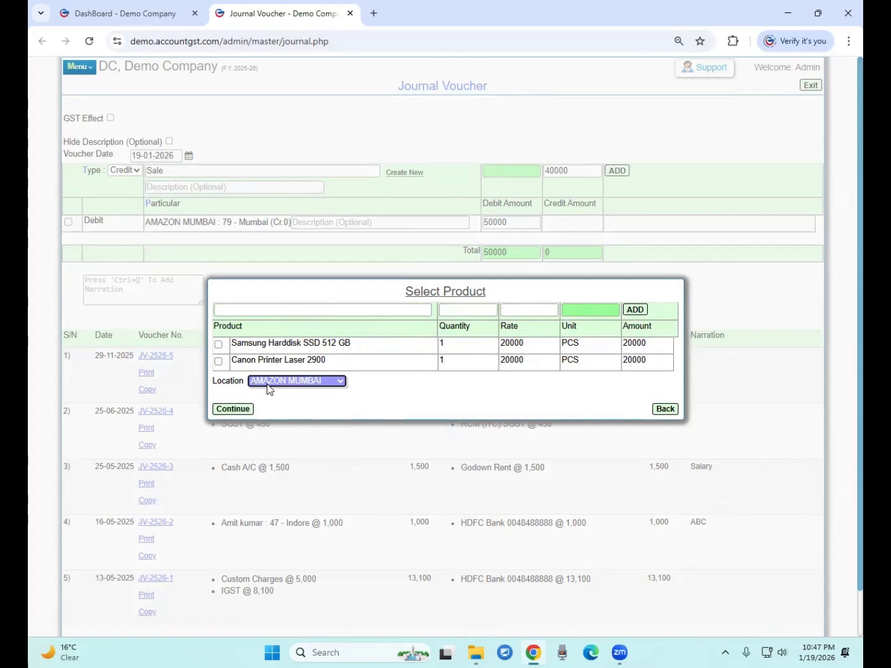
{"action": "left_click_drag", "start_coordinate": [217, 385], "coordinate": [241, 385]}
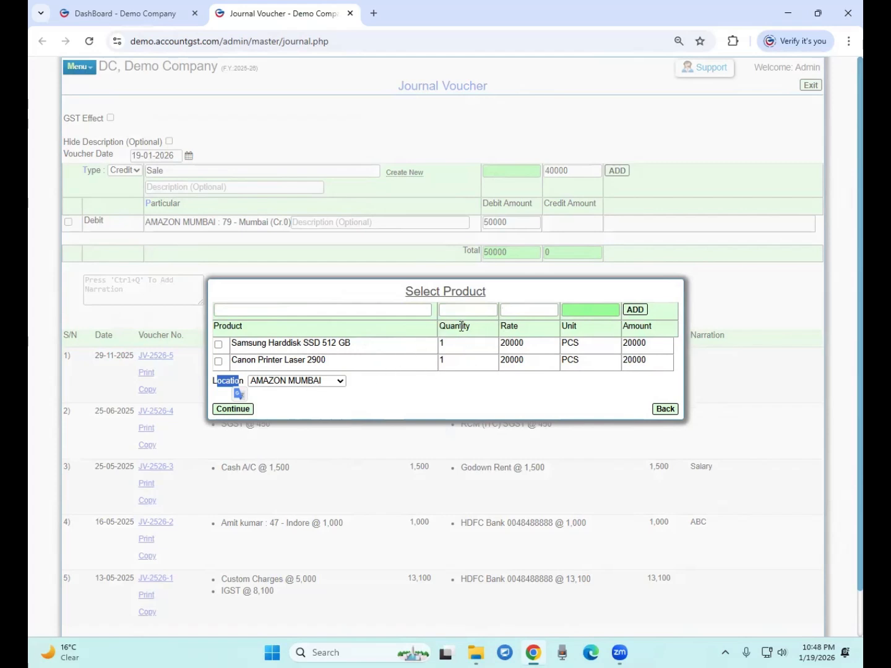
{"action": "left_click_drag", "start_coordinate": [254, 344], "coordinate": [403, 356]}
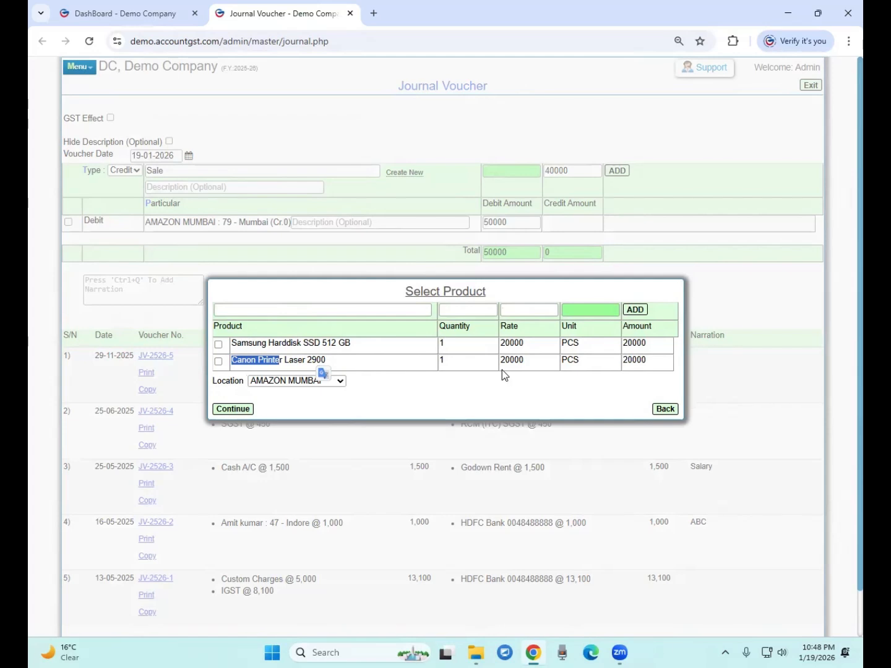
Confirm the 40000 Sale credit line and begin the next credit entry
{"action": "left_click", "coordinate": [234, 410]}
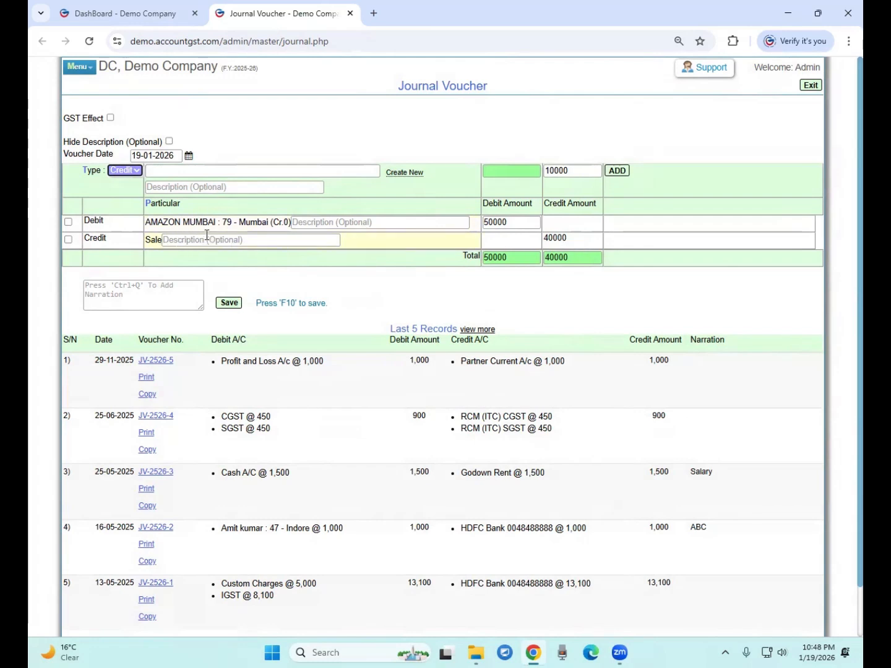
{"action": "left_click", "coordinate": [168, 171]}
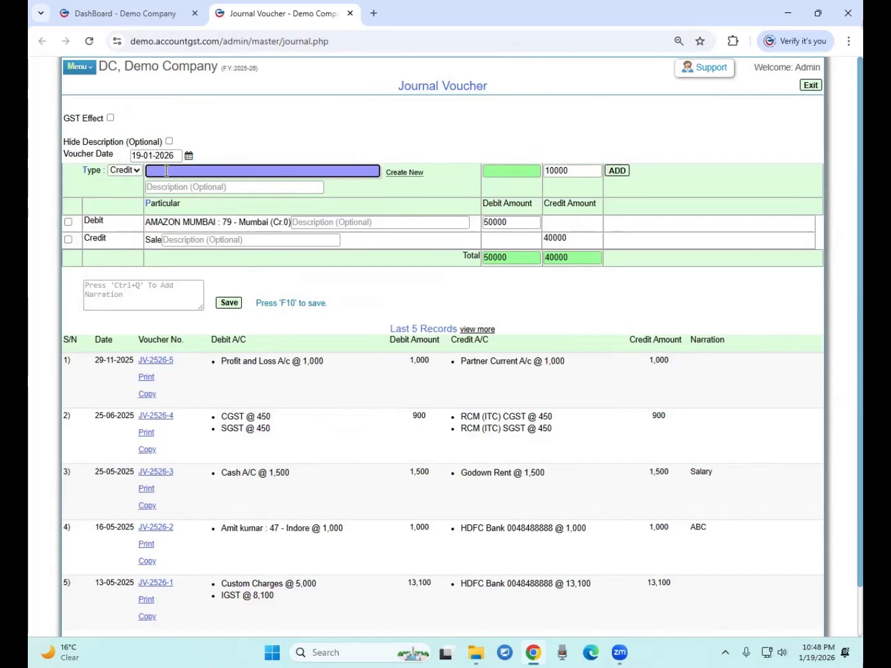
Add IGST as a credit line for the remaining 10000
{"action": "type", "text": "igst"}
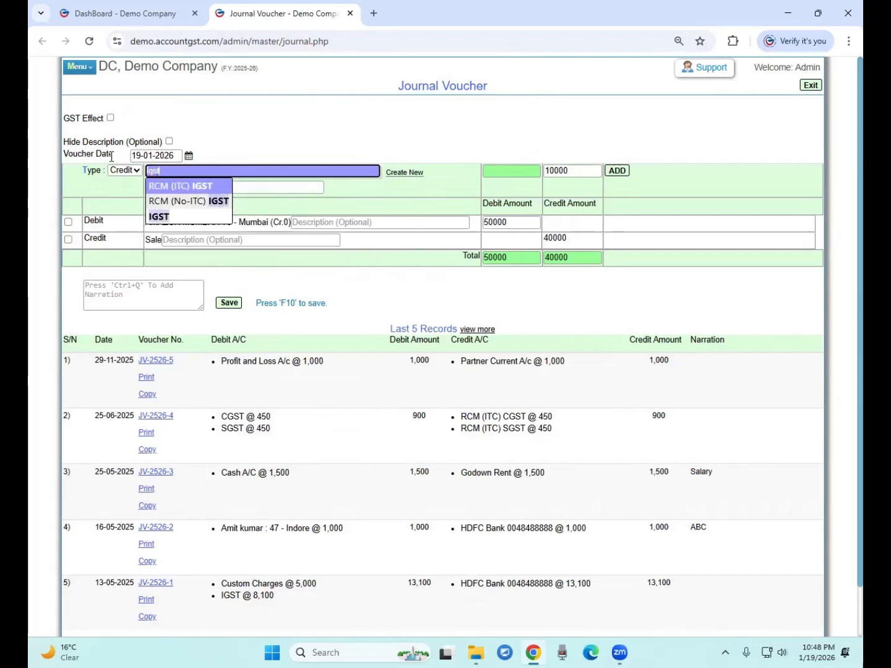
{"action": "key", "text": "Down"}
{"action": "key", "text": "Down"}
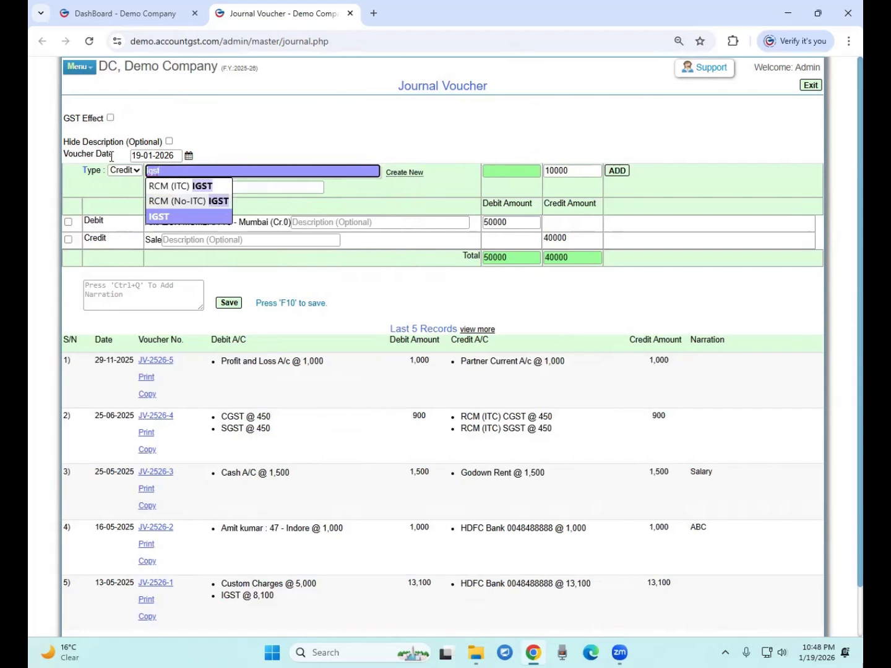
{"action": "key", "text": "Return"}
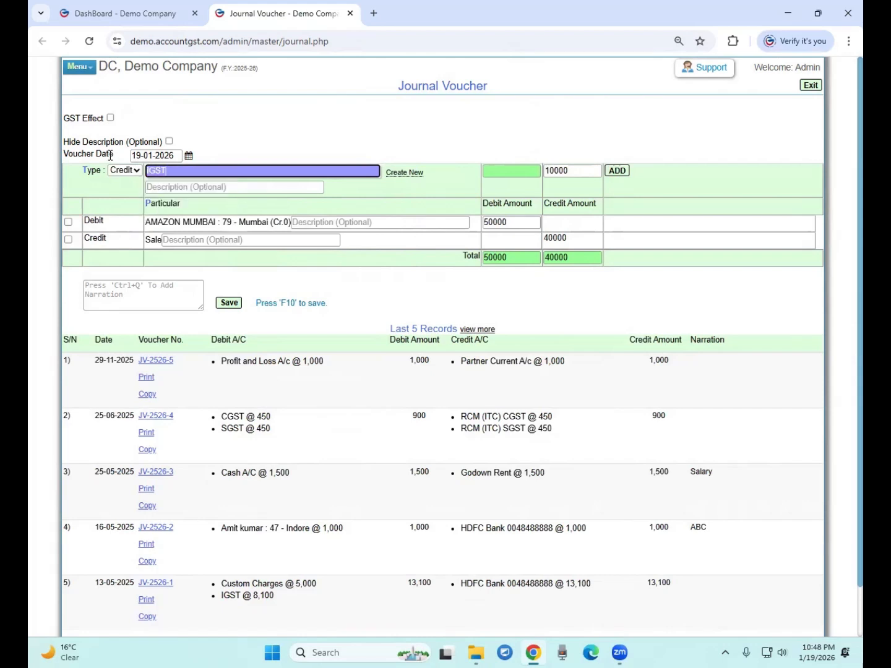
{"action": "key", "text": "Return"}
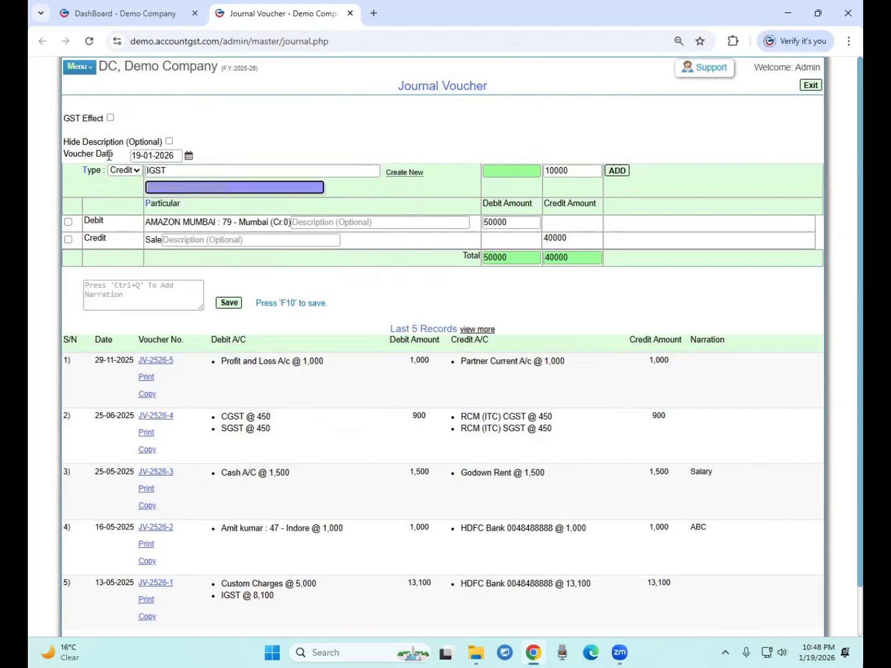
{"action": "key", "text": "Return"}
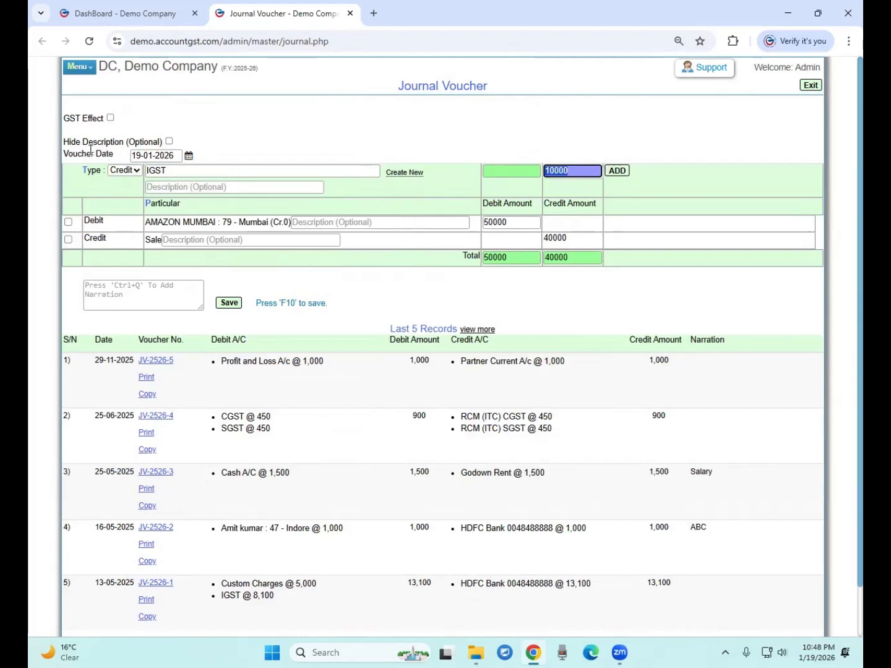
{"action": "key", "text": "Return"}
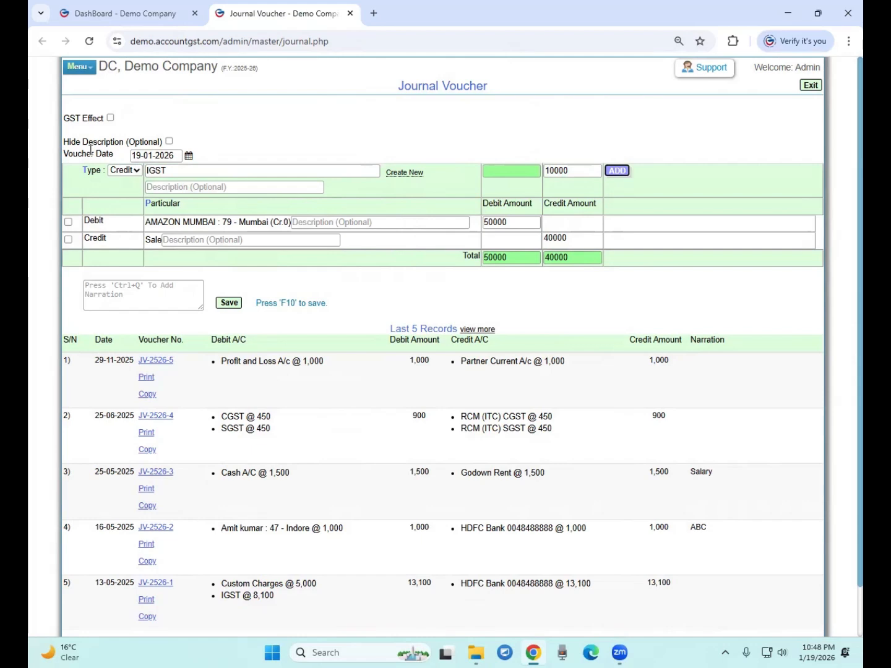
{"action": "key", "text": "Return"}
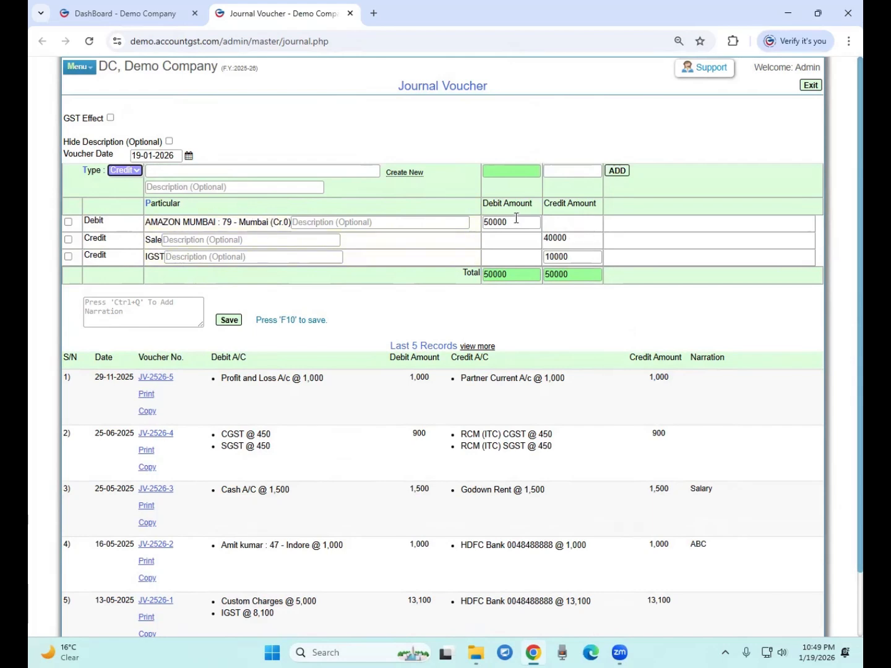
Verify 50000 debit against Sale 40000 and IGST 10000, then save as JV-2526-6
{"action": "left_click_drag", "start_coordinate": [521, 222], "coordinate": [489, 221]}
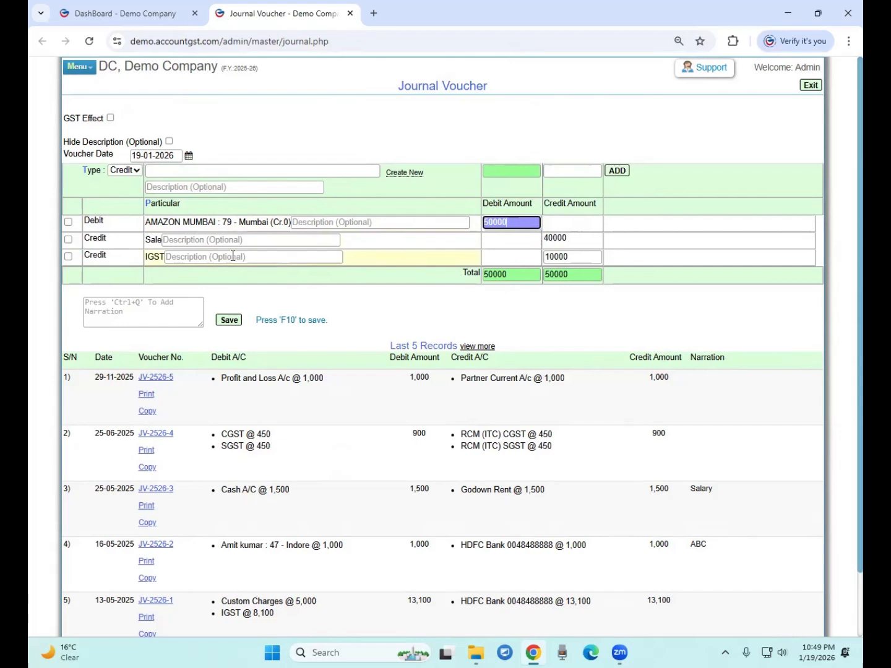
{"action": "left_click_drag", "start_coordinate": [547, 237], "coordinate": [575, 238]}
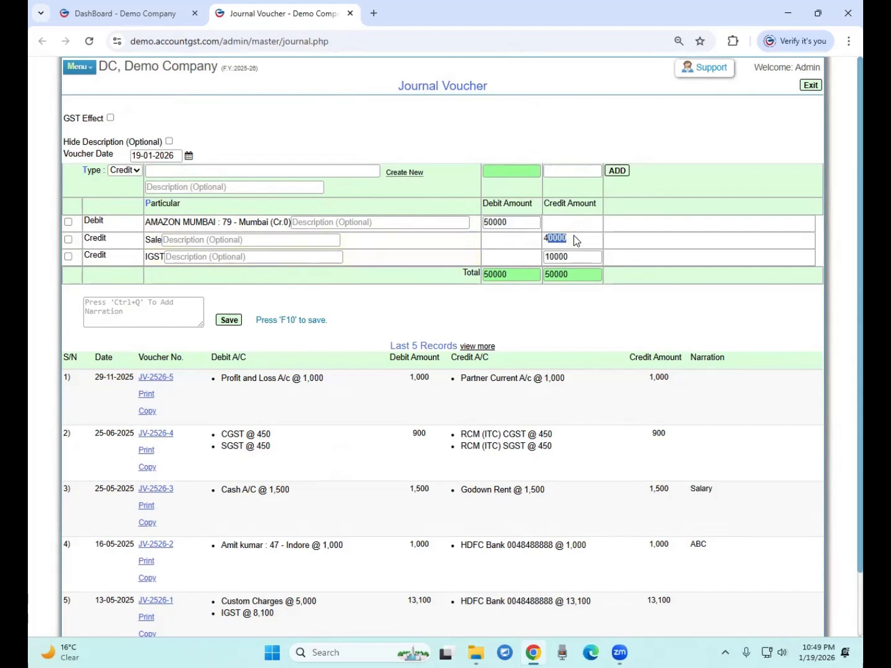
{"action": "double_click", "coordinate": [551, 257]}
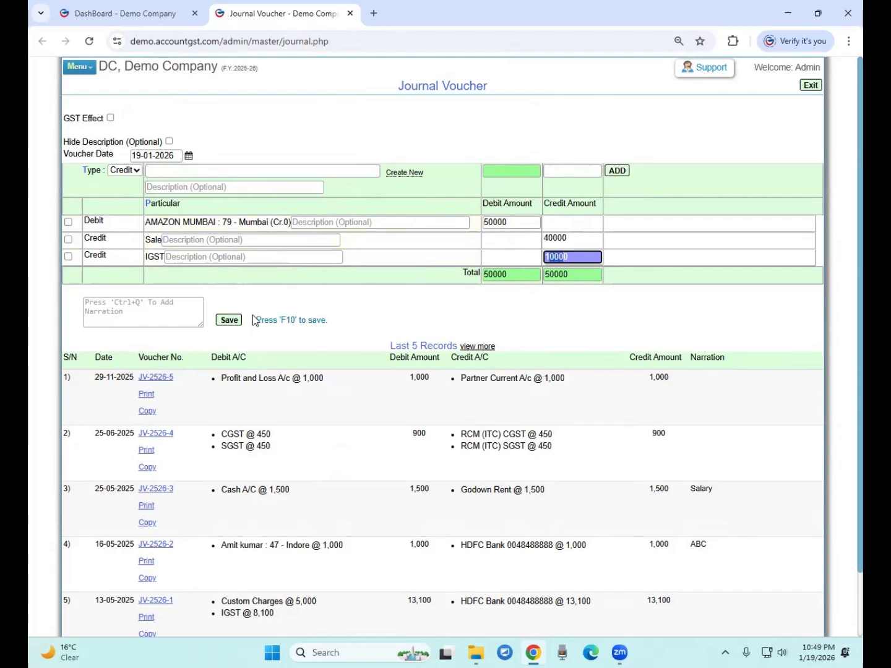
{"action": "left_click", "coordinate": [226, 326]}
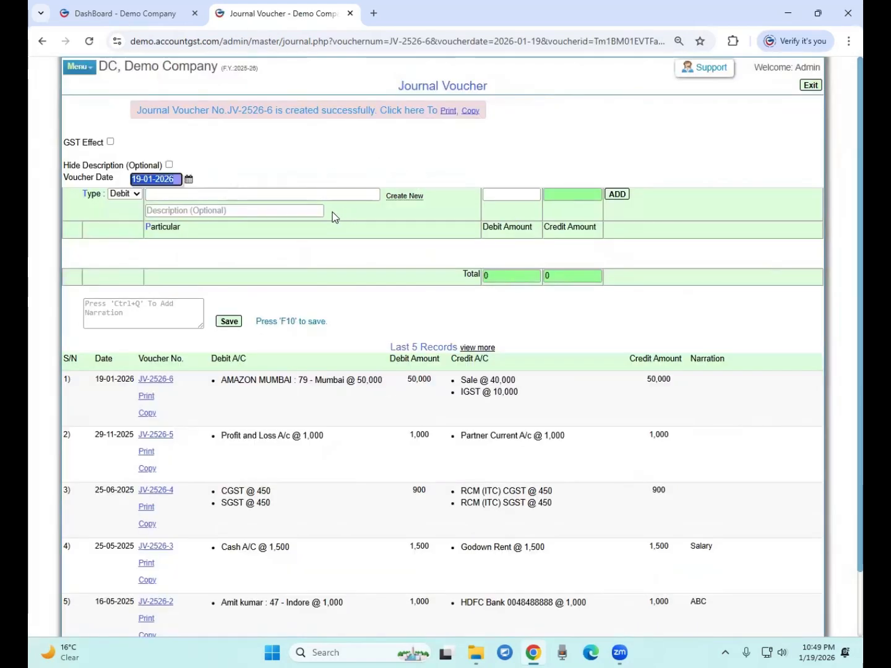
Find the AMAZON MUMBAI ledger via 'mumbai' and show its bifurcated data with Dr. 50,000 balance
{"action": "left_click", "coordinate": [144, 14]}
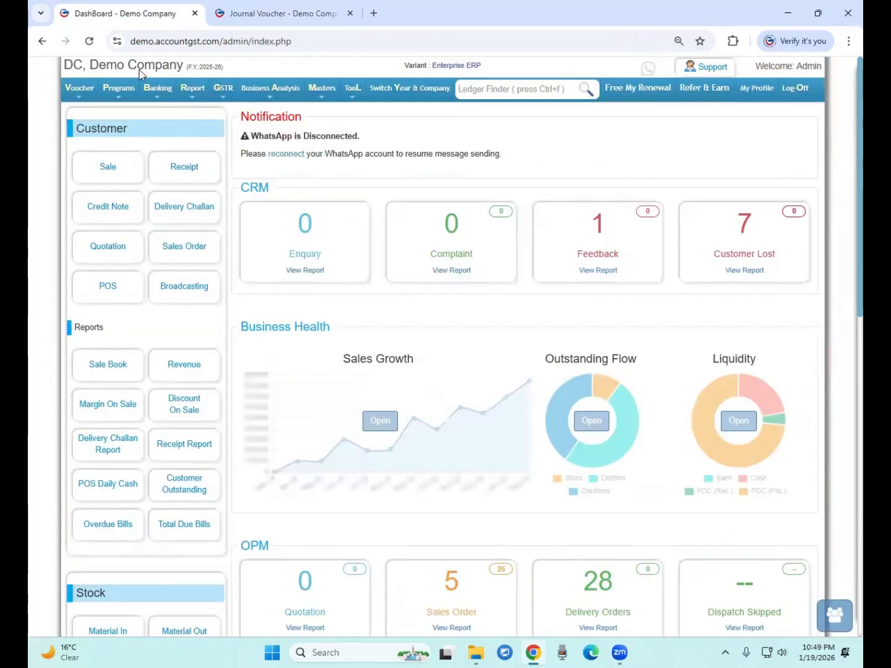
{"action": "left_click", "coordinate": [91, 43]}
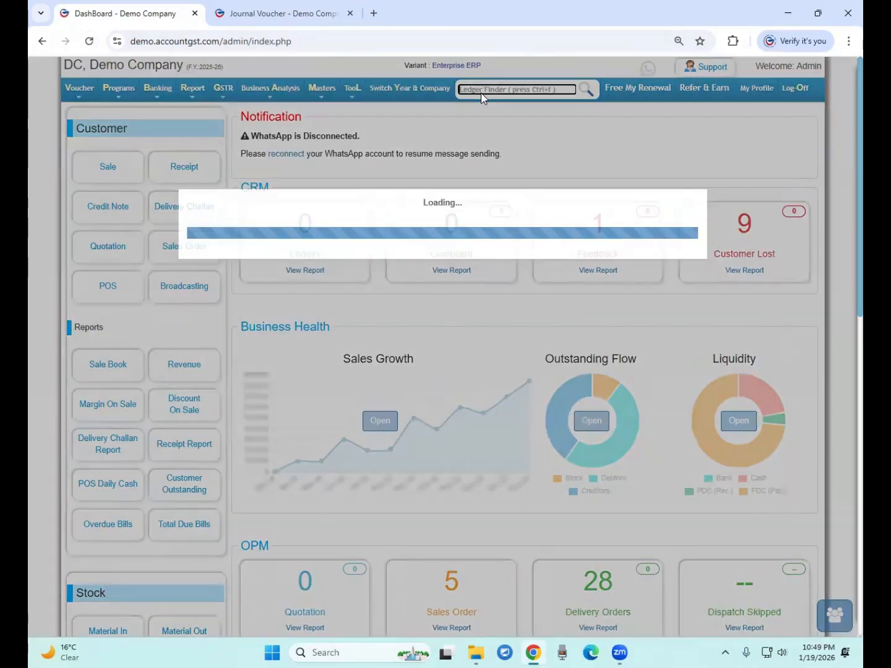
{"action": "type", "text": "mumbai"}
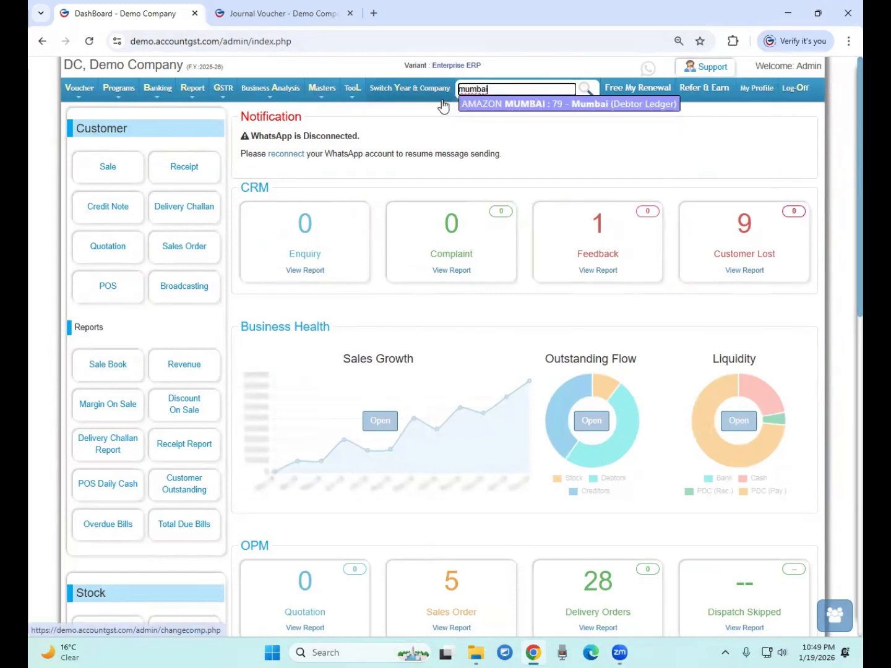
{"action": "key", "text": "Return"}
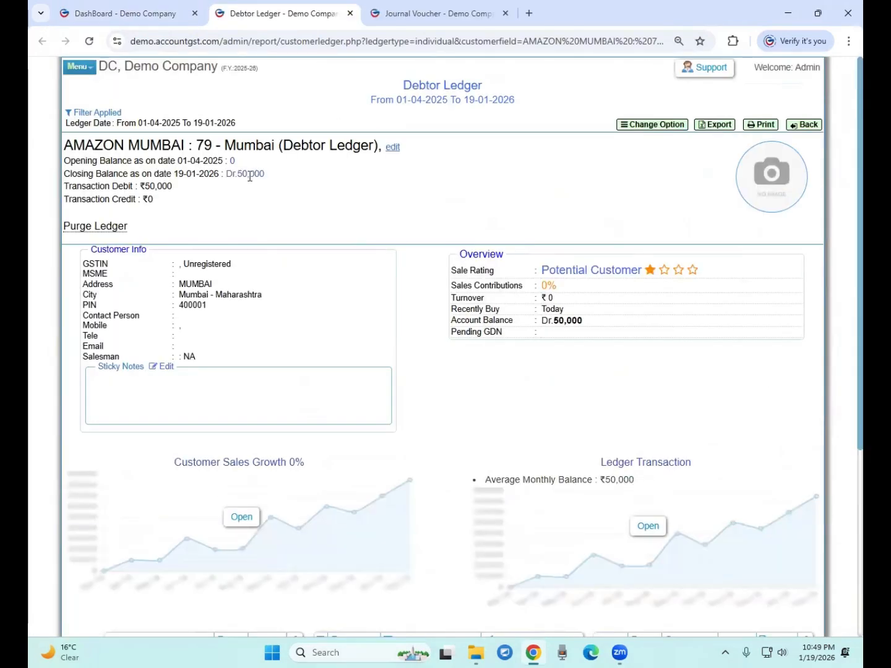
{"action": "left_click_drag", "start_coordinate": [238, 174], "coordinate": [270, 184]}
{"action": "scroll", "coordinate": [300, 220], "scroll_direction": "down", "scroll_amount": 4}
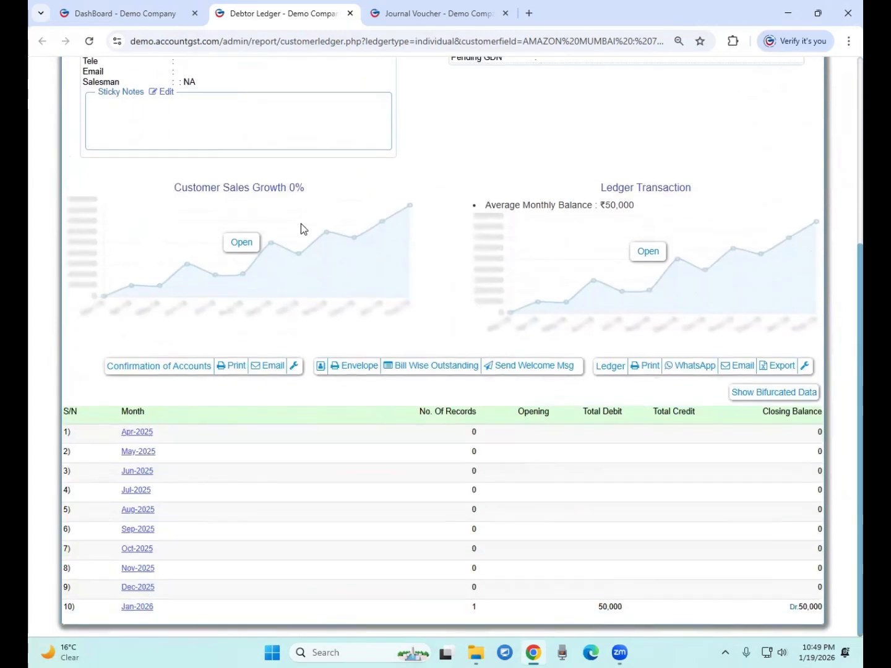
{"action": "left_click", "coordinate": [771, 394]}
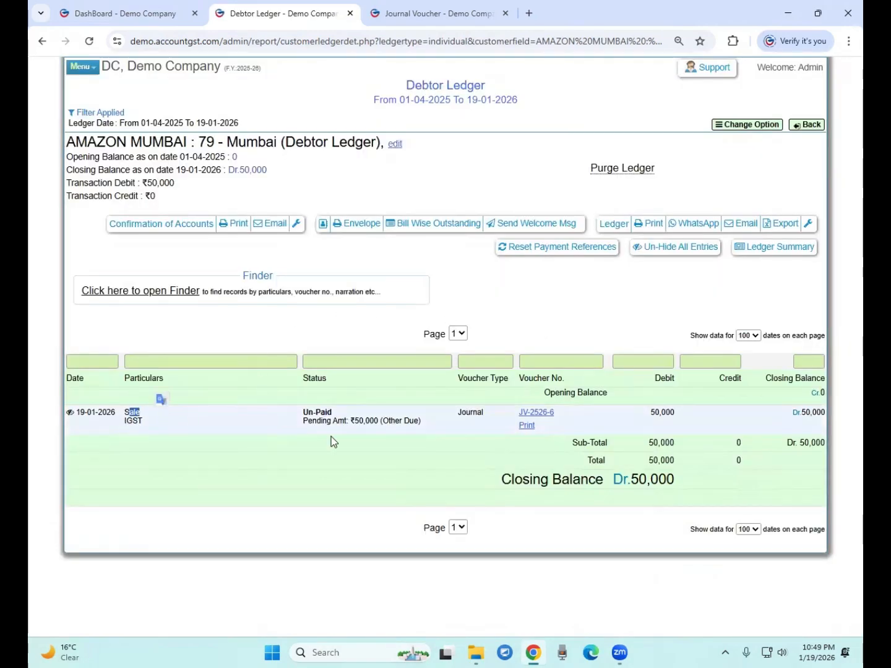
{"action": "left_click_drag", "start_coordinate": [650, 412], "coordinate": [661, 414]}
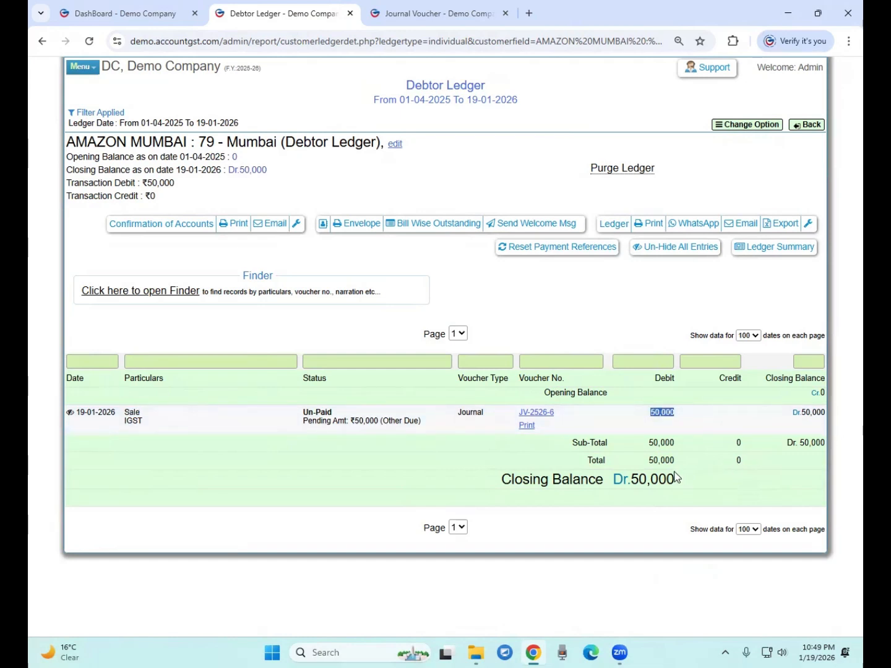
{"action": "left_click_drag", "start_coordinate": [630, 480], "coordinate": [685, 487]}
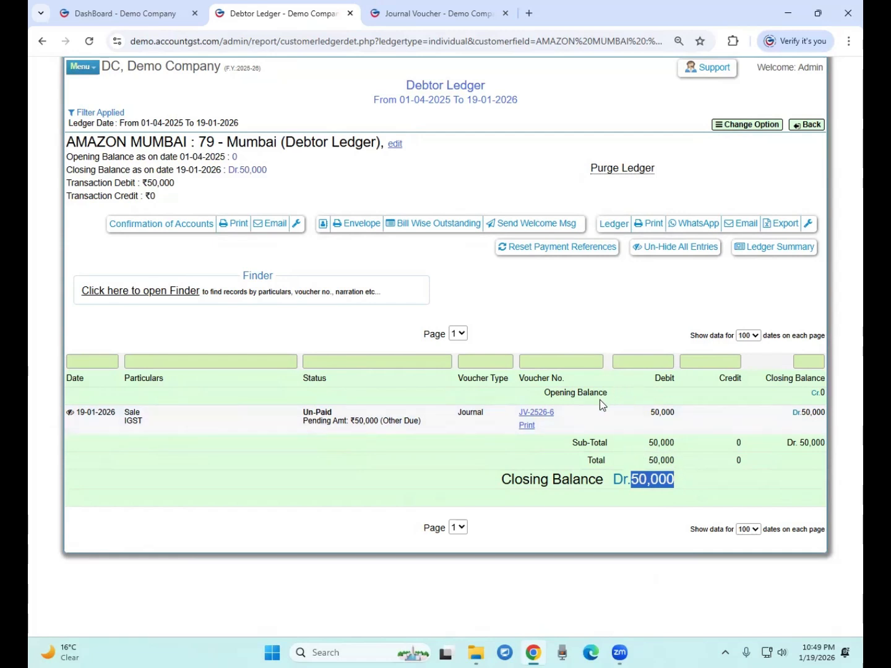
From the dashboard, open Masters > Ledger A/C > Expenses & Income to create a new ledger
{"action": "left_click", "coordinate": [124, 9]}
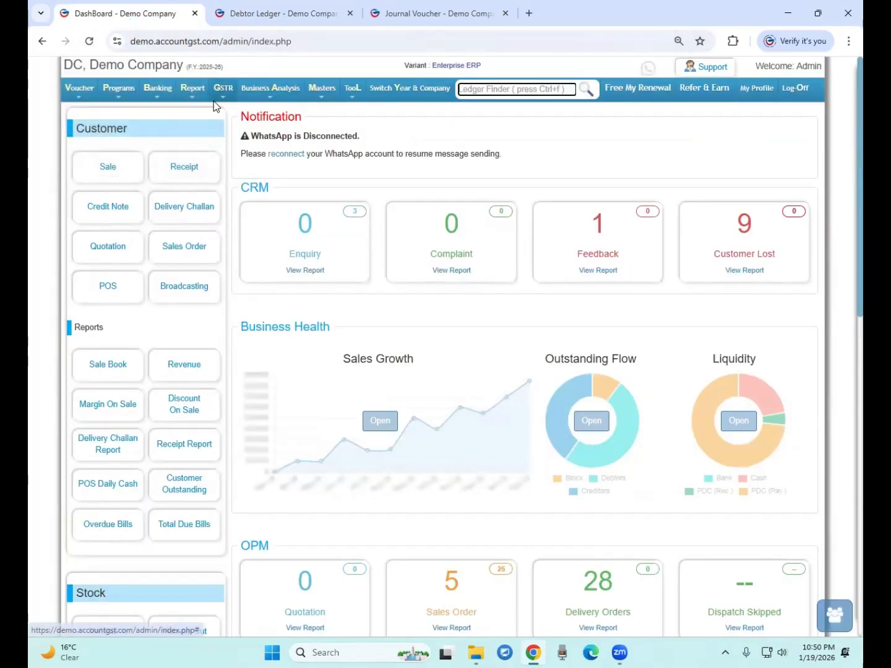
{"action": "mouse_move", "coordinate": [194, 99]}
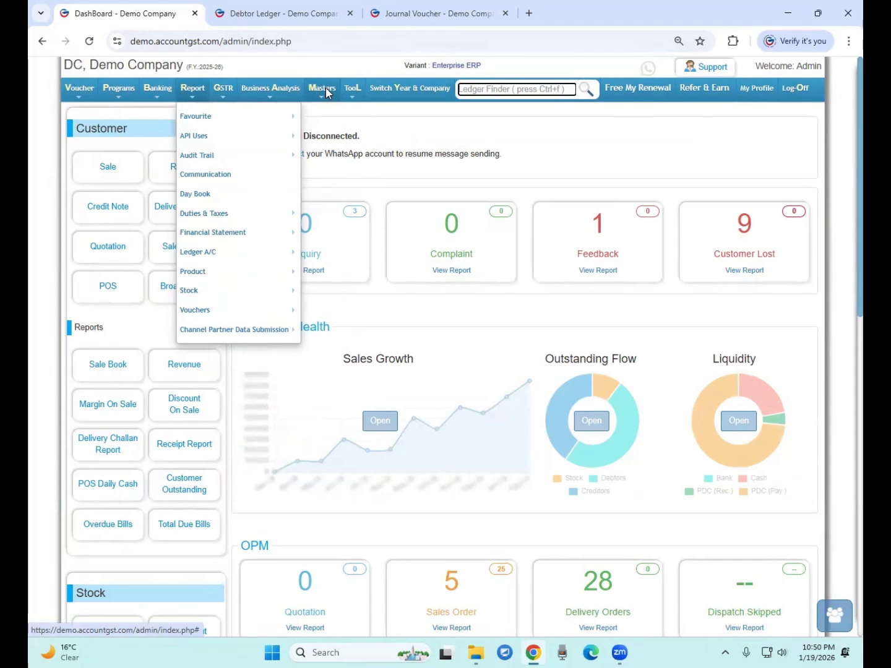
{"action": "mouse_move", "coordinate": [323, 91]}
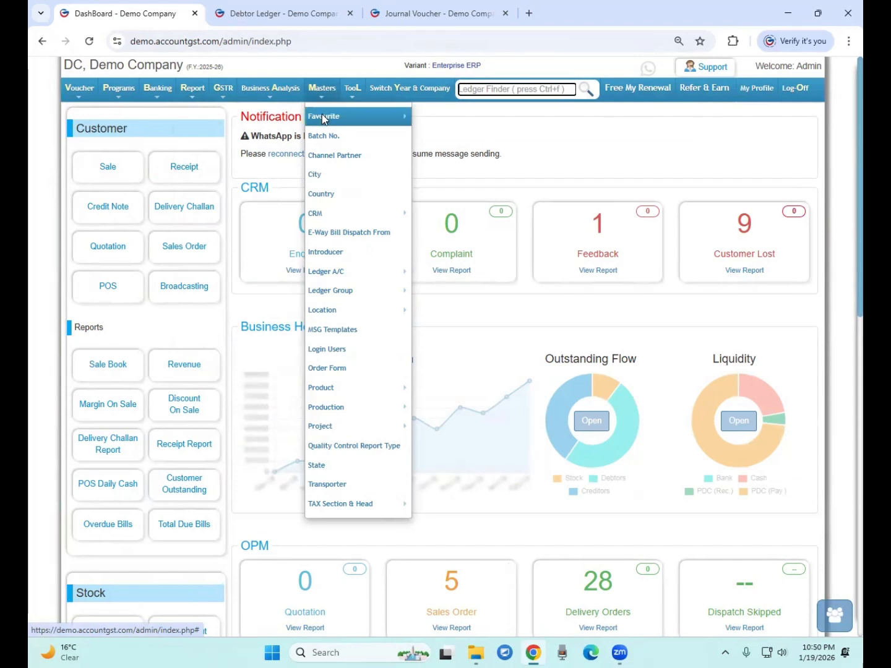
{"action": "mouse_move", "coordinate": [343, 272]}
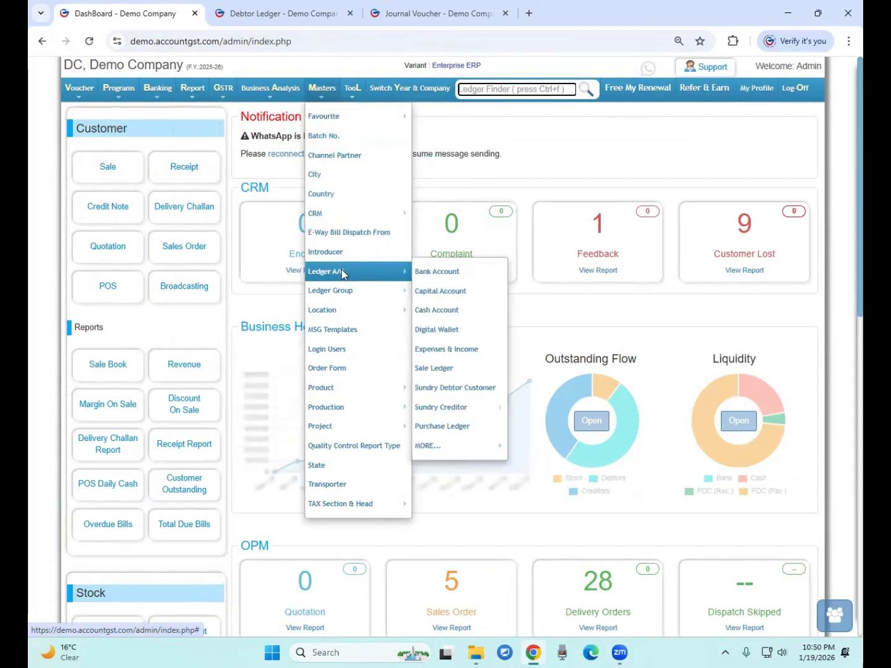
{"action": "left_click", "coordinate": [454, 353]}
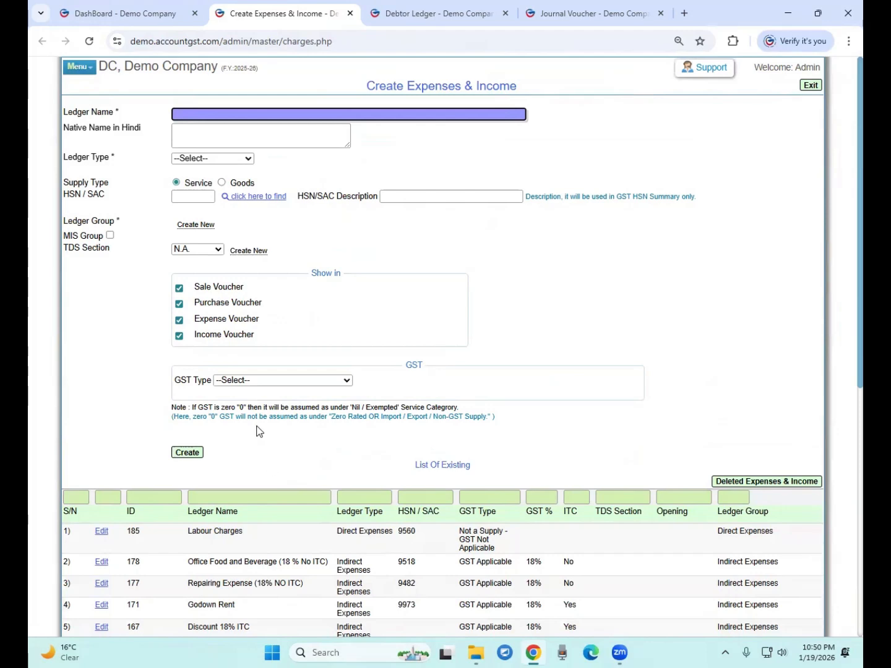
Enter ledger name AMAZON REFERRAL FEES and set the ledger type to In-Direct Expenses
{"action": "scroll", "coordinate": [93, 163], "scroll_direction": "down", "scroll_amount": 2}
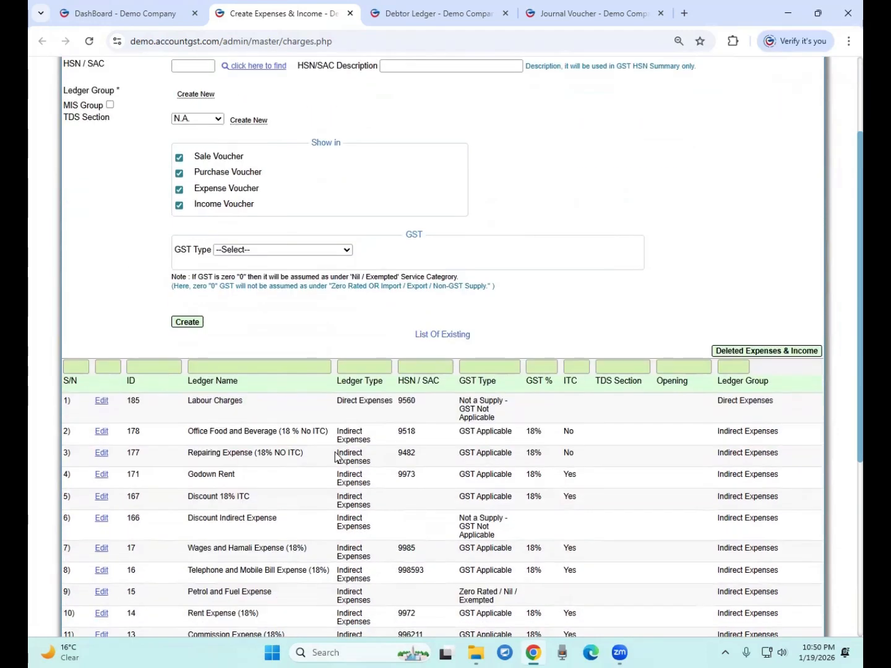
{"action": "left_click_drag", "start_coordinate": [337, 402], "coordinate": [373, 403]}
{"action": "left_click_drag", "start_coordinate": [337, 440], "coordinate": [362, 460]}
{"action": "scroll", "coordinate": [295, 397], "scroll_direction": "up", "scroll_amount": 2}
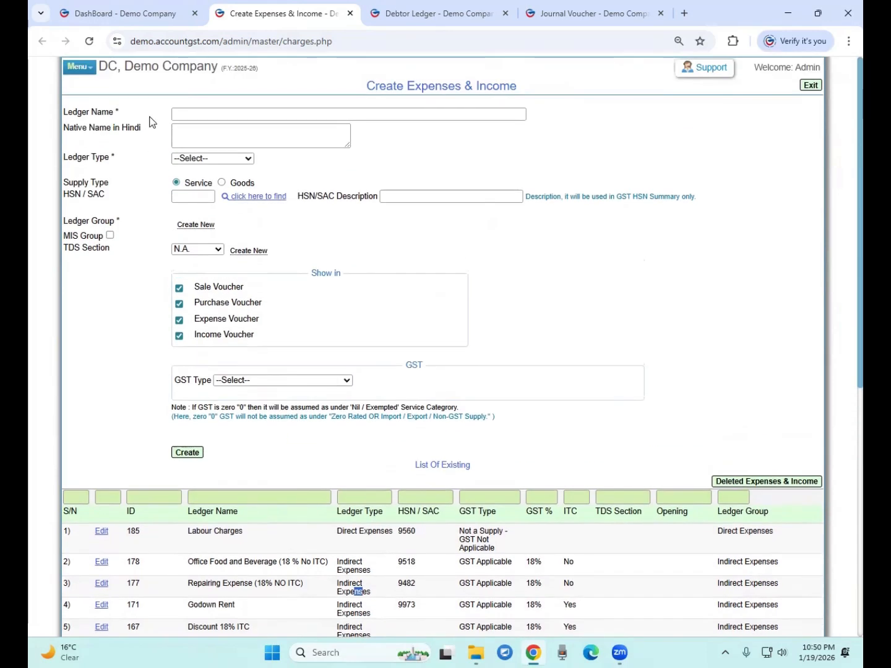
{"action": "left_click", "coordinate": [185, 115]}
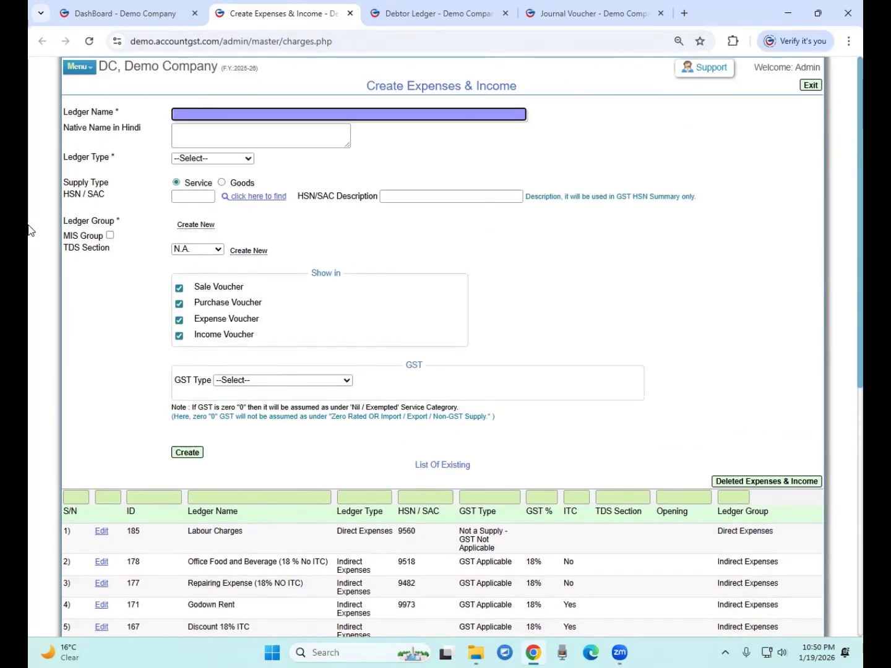
{"action": "type", "text": "AMAZON REFERRAL"}
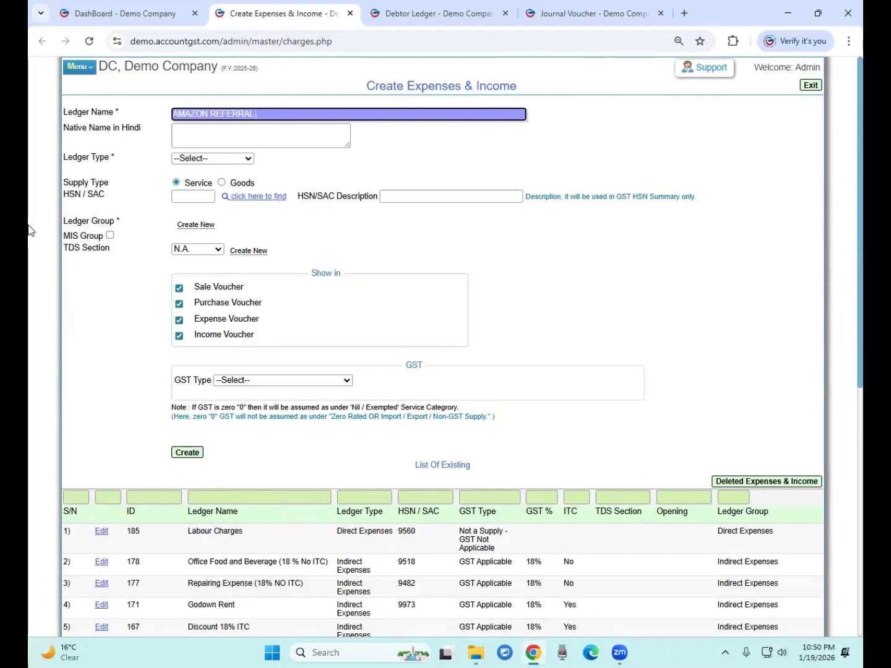
{"action": "type", "text": "S"}
{"action": "left_click", "coordinate": [242, 159]}
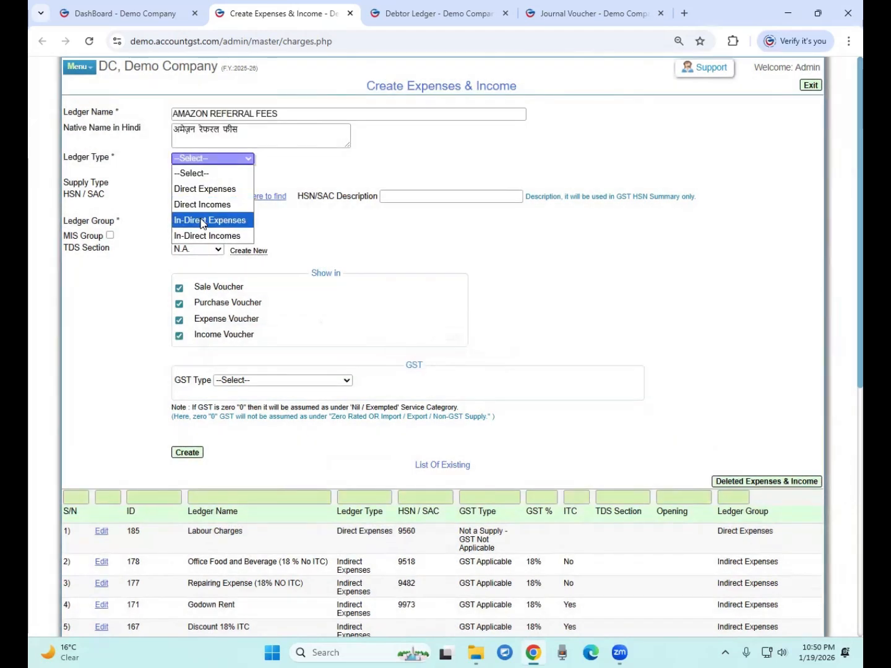
{"action": "left_click", "coordinate": [203, 221]}
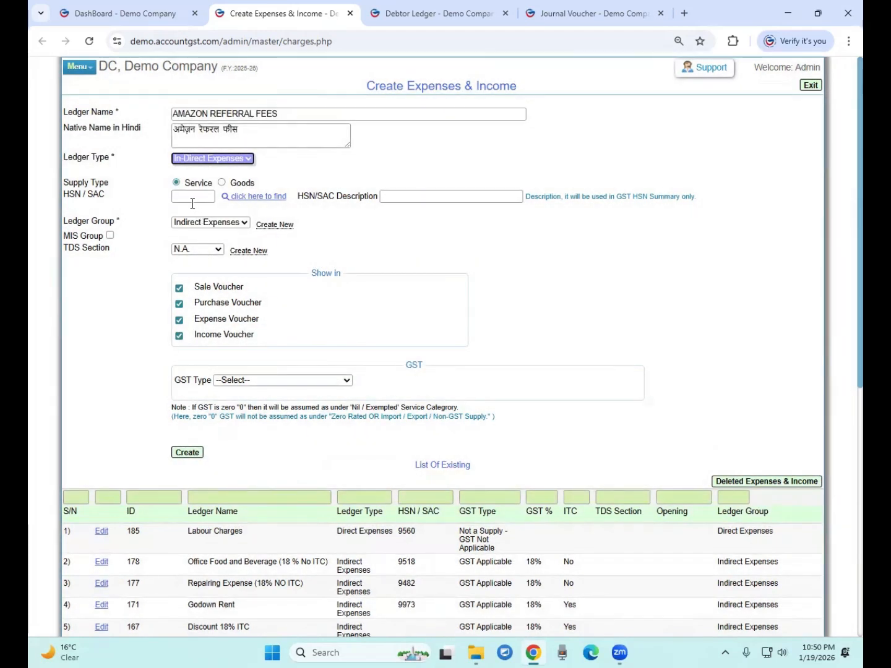
Mark the ledger GST Applicable at 18% with ITC category Any other expense 2
{"action": "left_click", "coordinate": [238, 380]}
{"action": "left_click", "coordinate": [245, 410]}
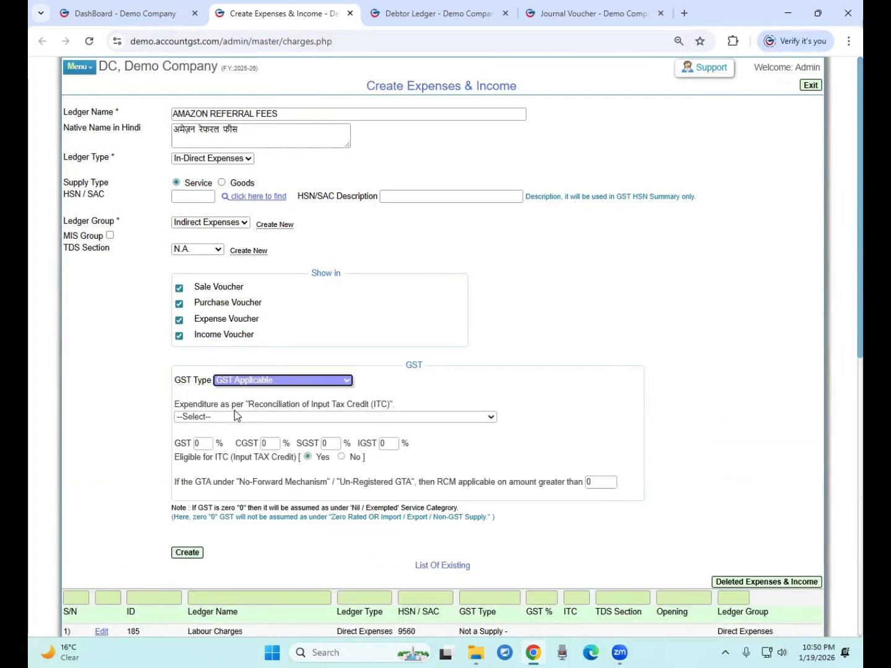
{"action": "left_click", "coordinate": [198, 444]}
{"action": "type", "text": "18"}
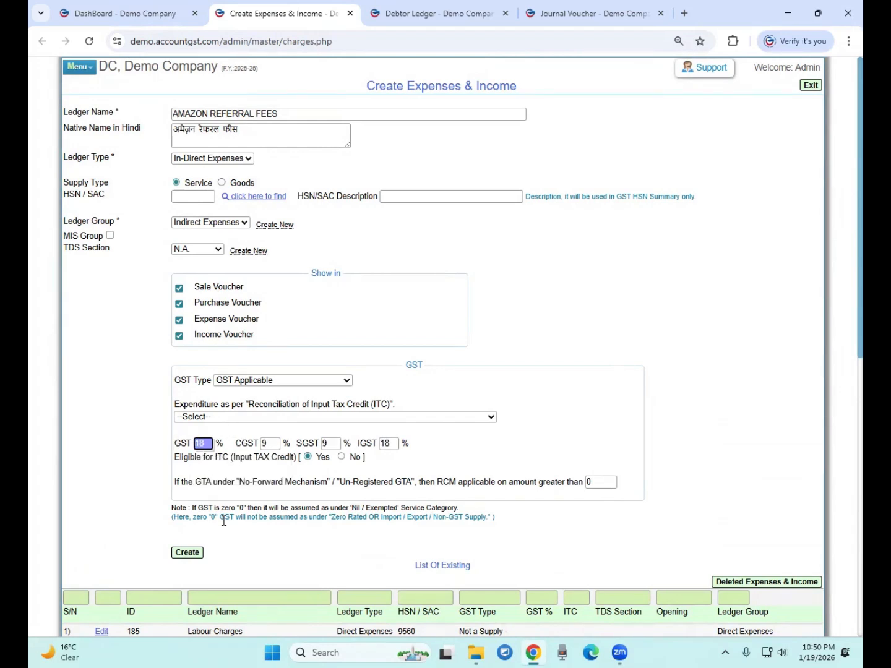
{"action": "left_click", "coordinate": [204, 415]}
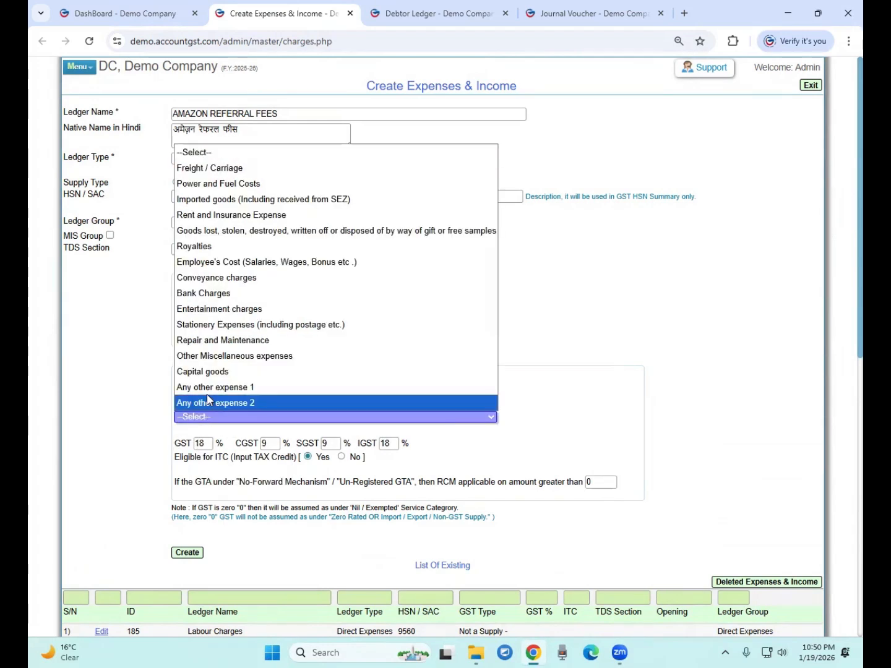
{"action": "left_click", "coordinate": [208, 403]}
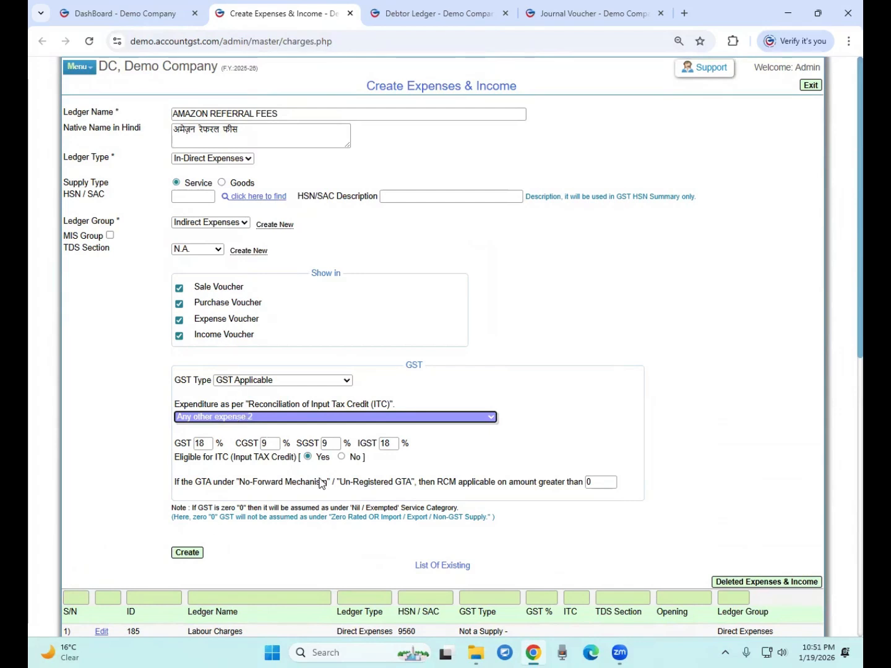
Set the HSN/SAC code to 4811 and submit the ledger for creation
{"action": "left_click", "coordinate": [202, 199]}
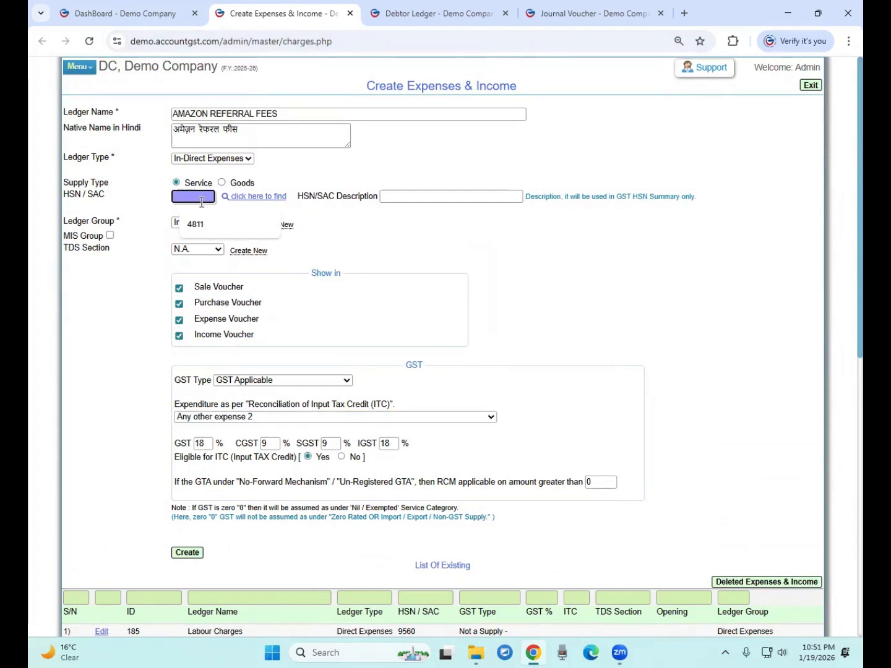
{"action": "left_click", "coordinate": [208, 224]}
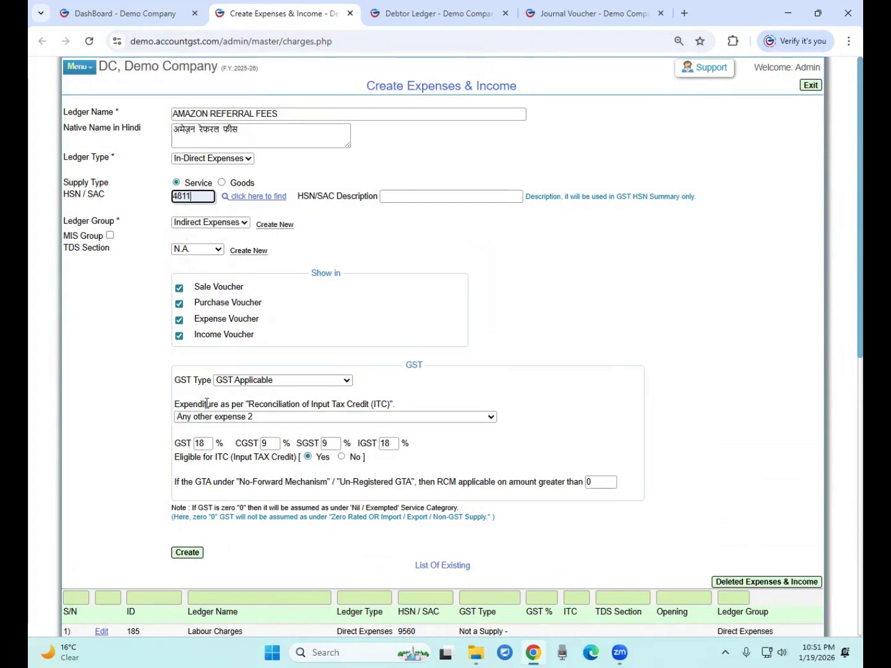
{"action": "left_click", "coordinate": [188, 554]}
Confirm creating AMAZON REFERRAL FEES, review the success message, and close the expenses page
{"action": "left_click", "coordinate": [500, 125]}
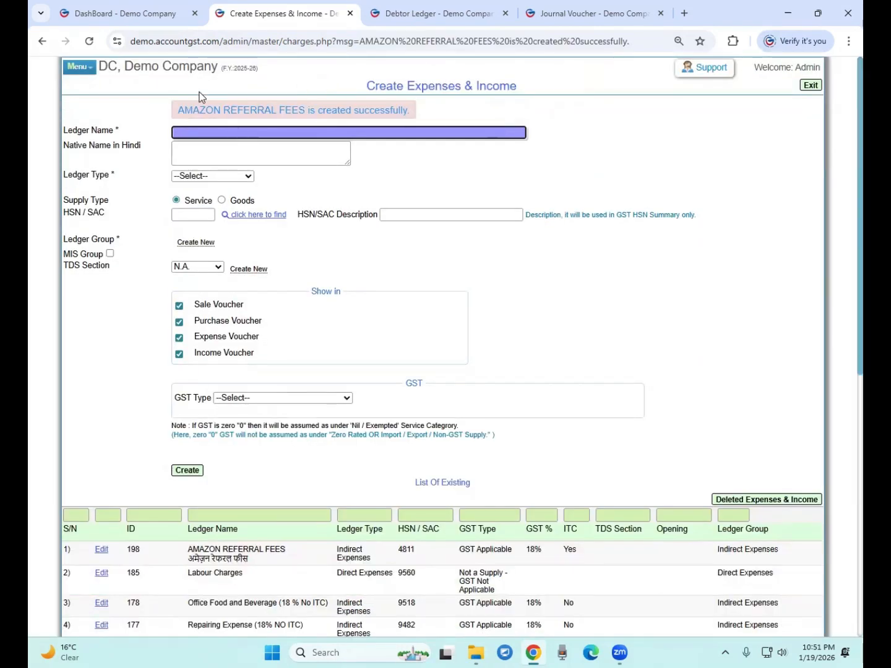
{"action": "left_click_drag", "start_coordinate": [193, 111], "coordinate": [331, 112]}
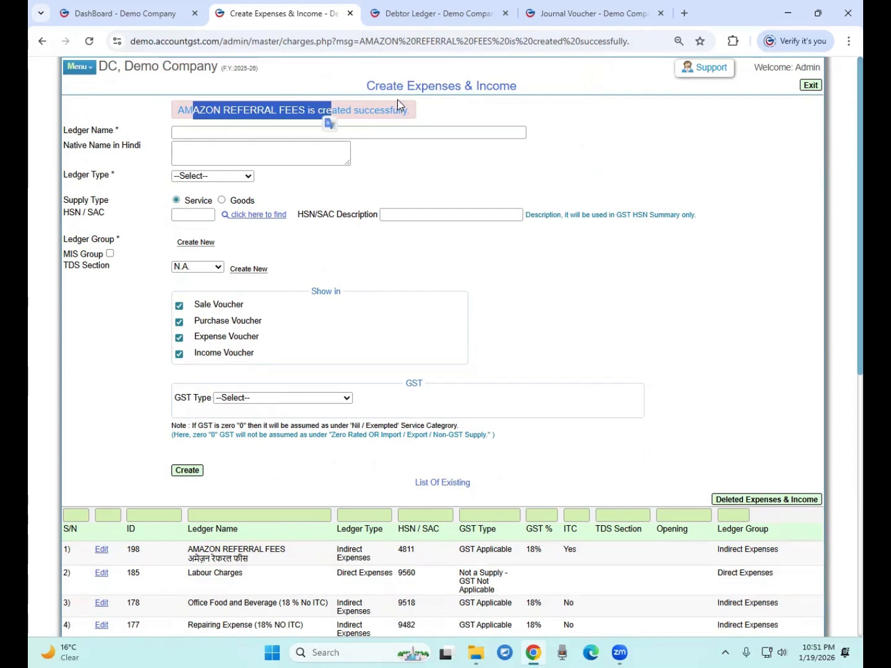
{"action": "left_click", "coordinate": [383, 87]}
{"action": "left_click_drag", "start_coordinate": [383, 87], "coordinate": [455, 86]}
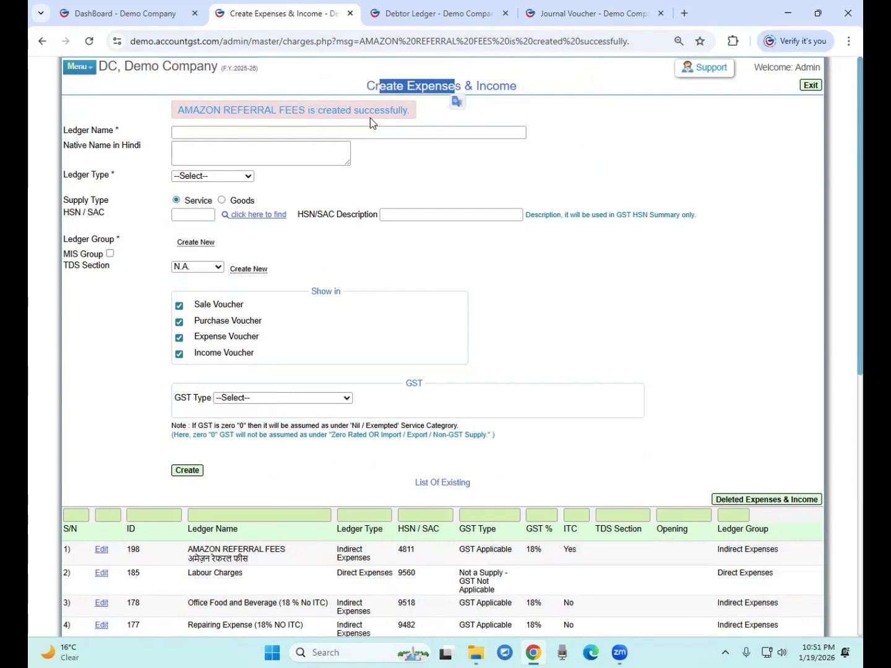
{"action": "left_click_drag", "start_coordinate": [175, 112], "coordinate": [309, 123]}
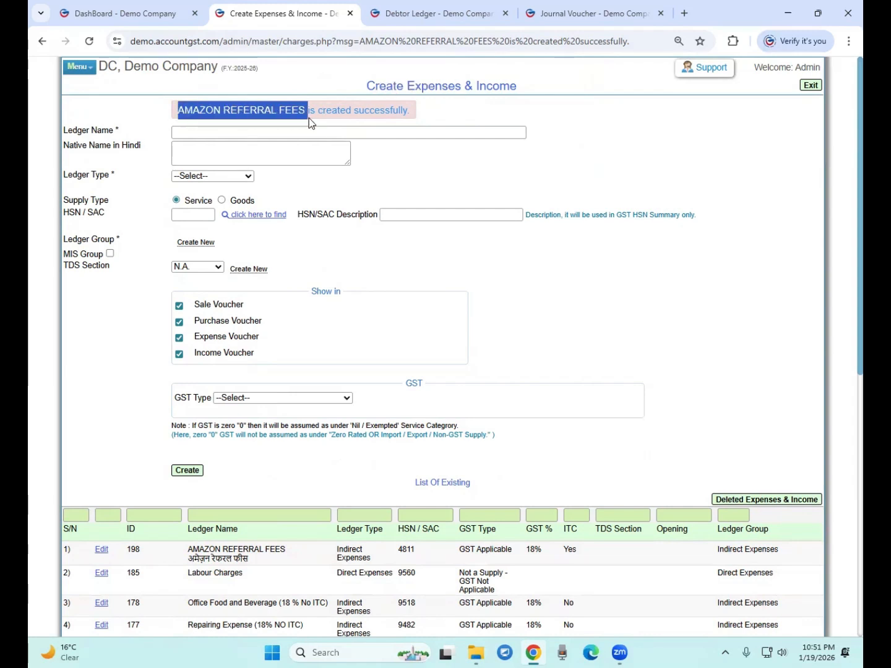
{"action": "left_click_drag", "start_coordinate": [178, 112], "coordinate": [276, 114]}
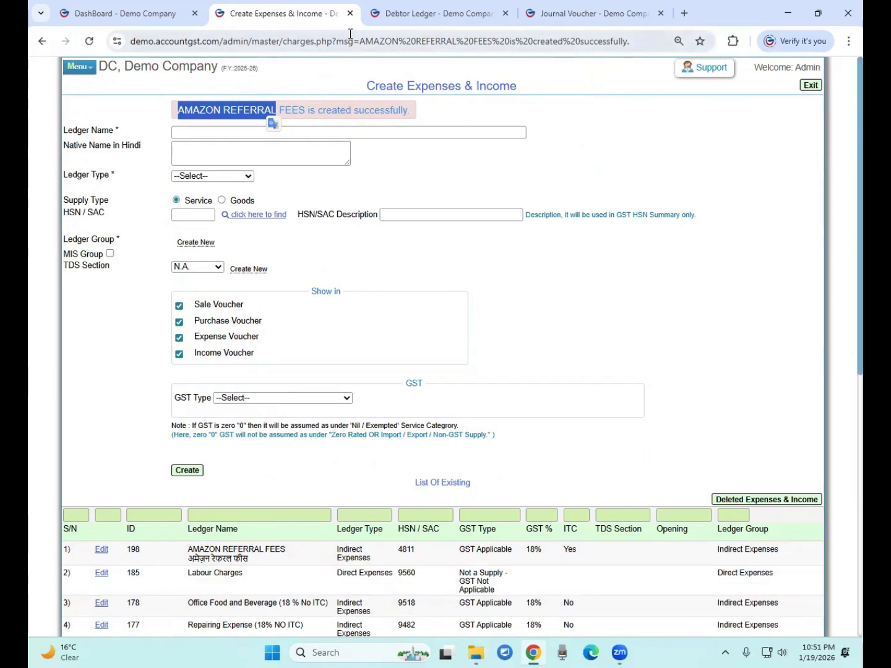
{"action": "left_click", "coordinate": [350, 13]}
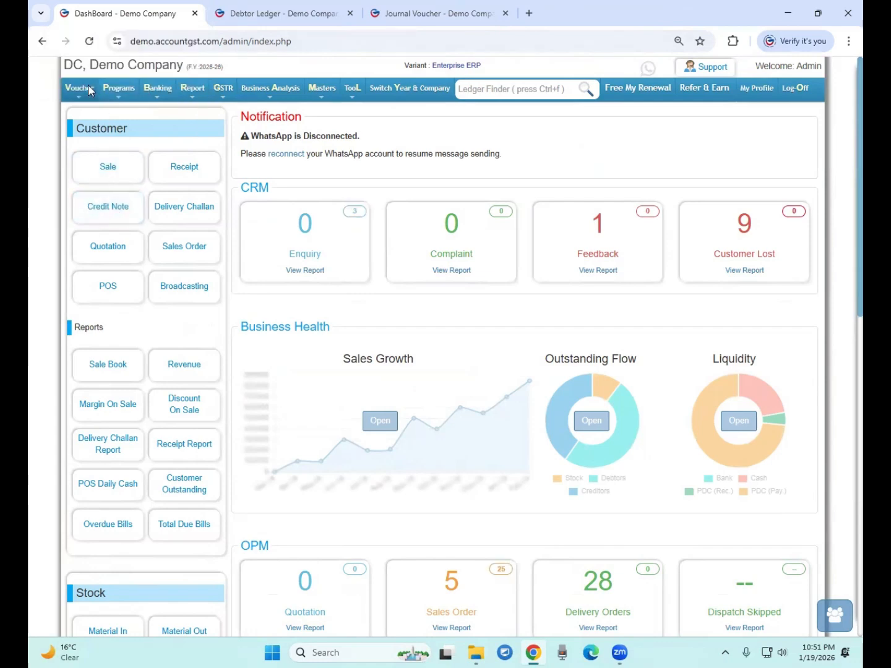
Close the Debtor Ledger page and add a journal voucher debit line for HDFC Bank of 45000
{"action": "left_click", "coordinate": [350, 14]}
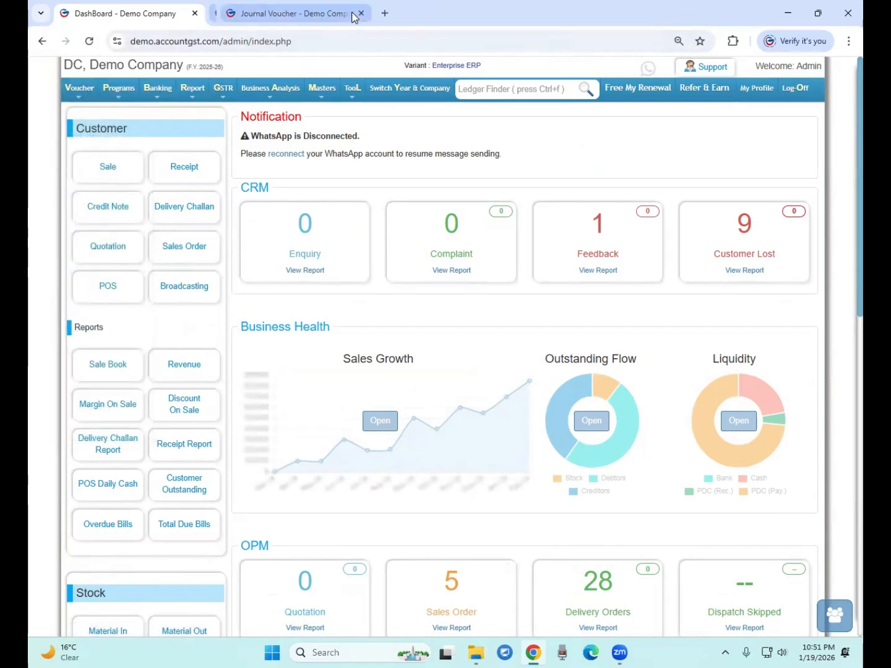
{"action": "left_click", "coordinate": [283, 14]}
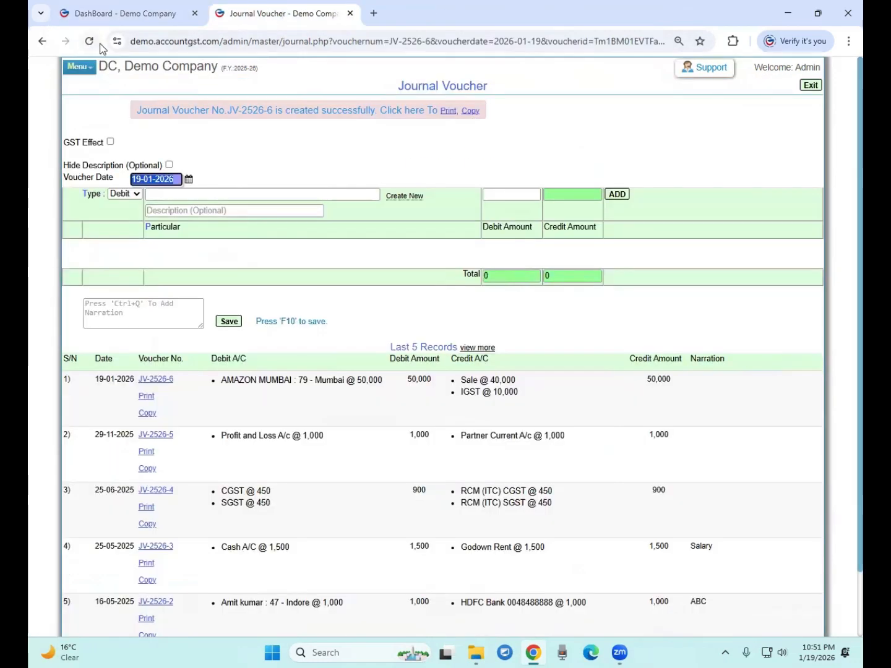
{"action": "left_click", "coordinate": [153, 195]}
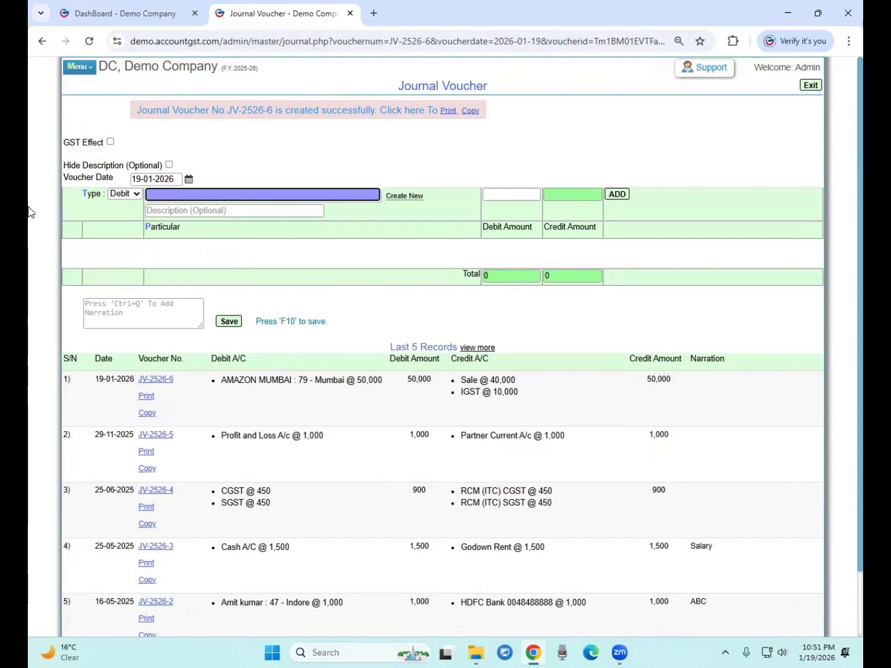
{"action": "type", "text": "bank"}
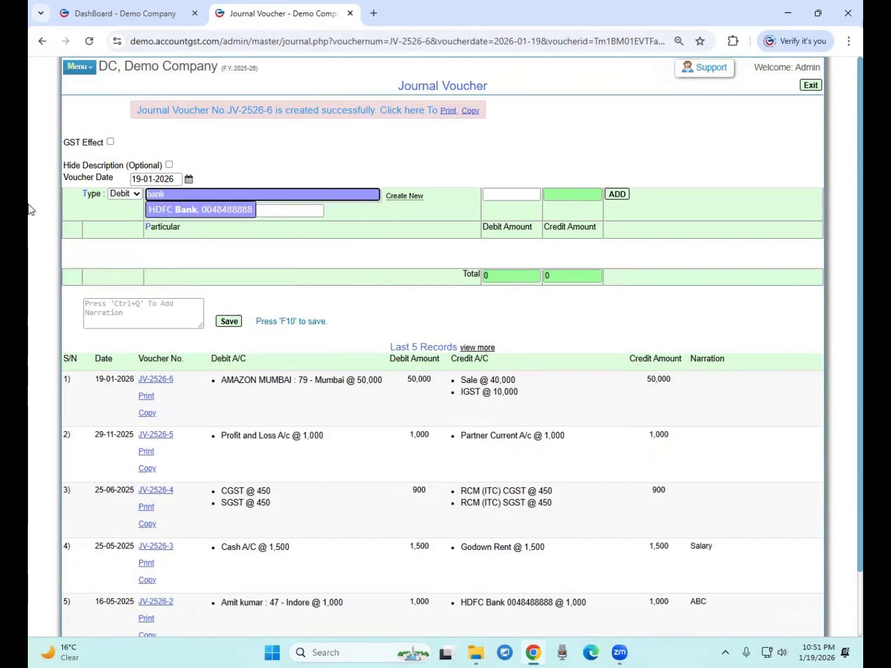
{"action": "key", "text": "Return"}
{"action": "key", "text": "Return"}
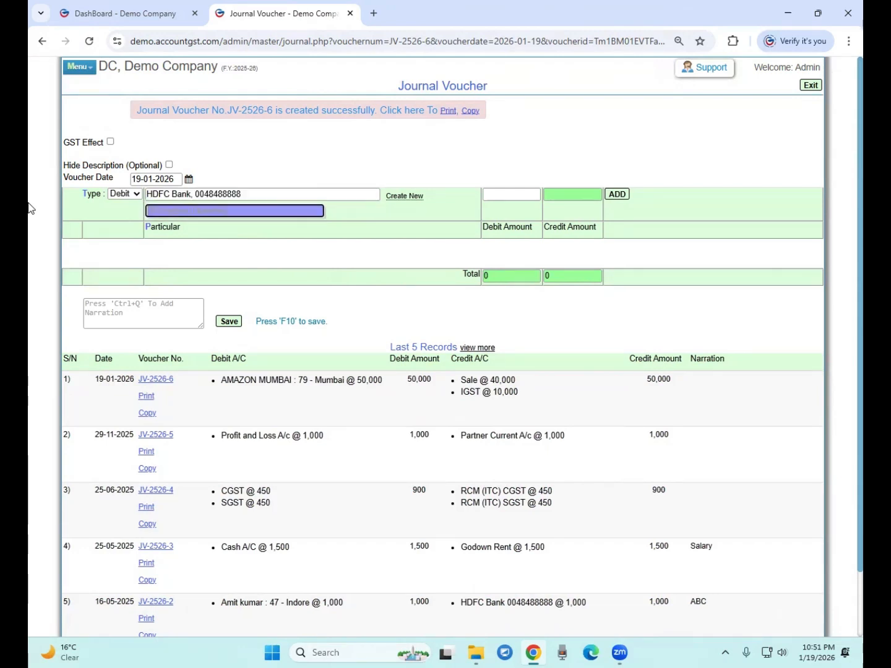
{"action": "key", "text": "Return"}
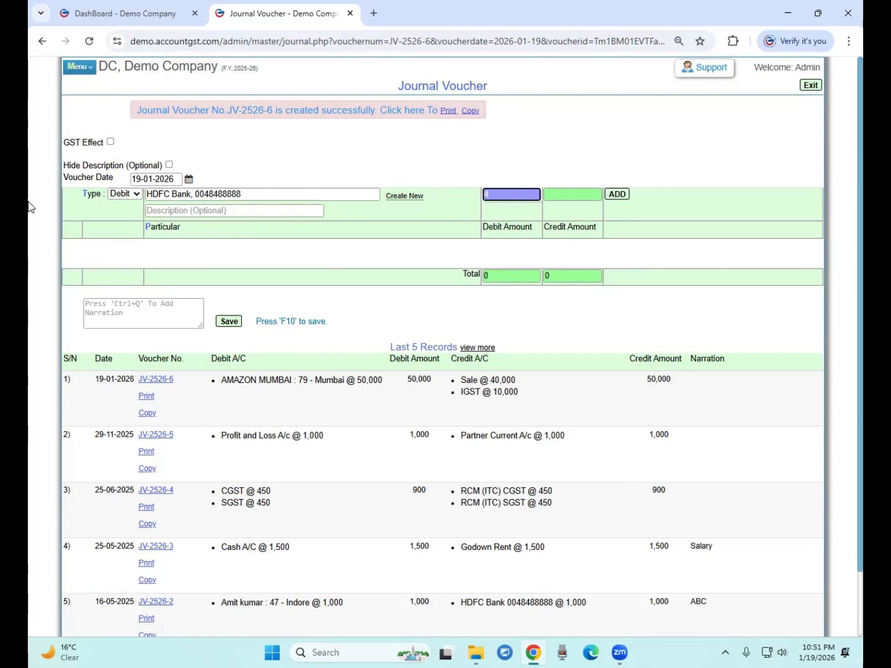
{"action": "type", "text": "45000"}
{"action": "key", "text": "Return"}
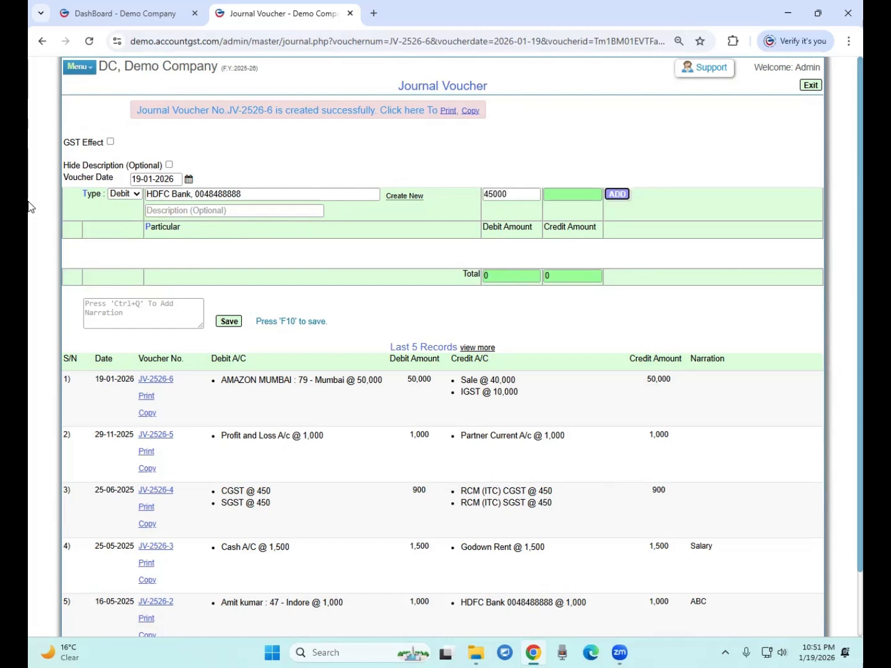
{"action": "key", "text": "Return"}
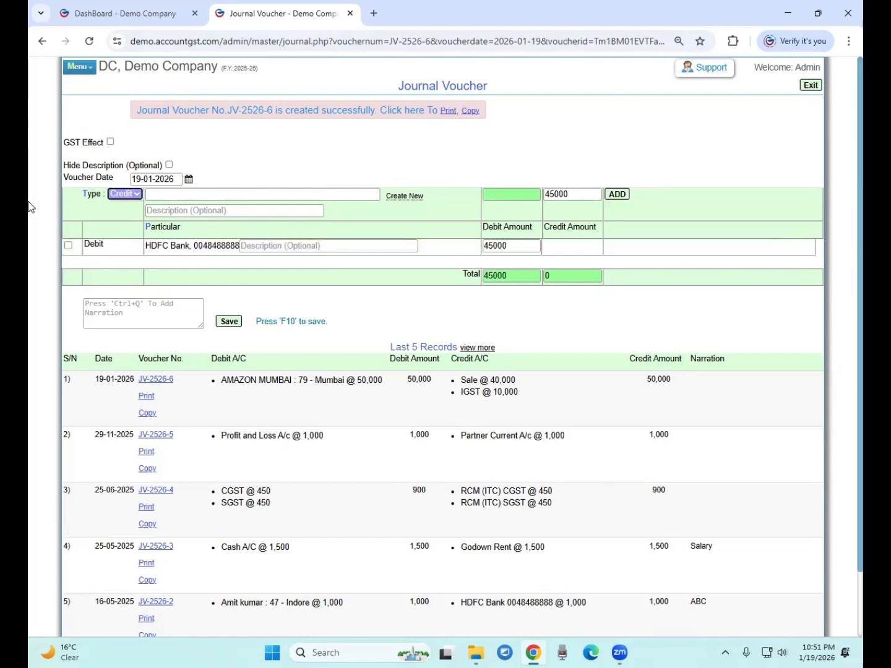
Add a second debit line for AMAZON REFERRAL FEES of 5000
{"action": "key", "text": "Tab"}
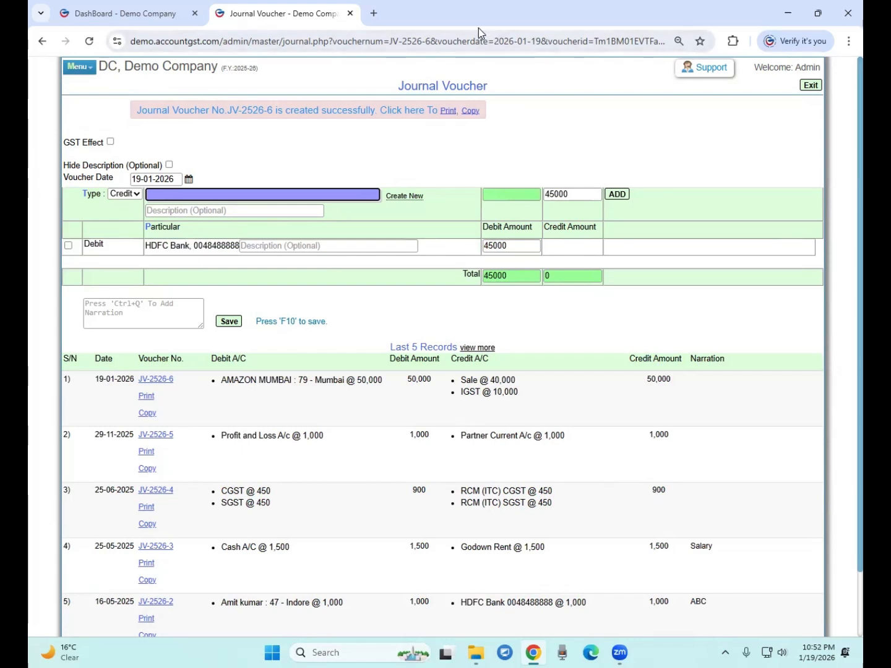
{"action": "left_click", "coordinate": [135, 195]}
{"action": "left_click", "coordinate": [125, 209]}
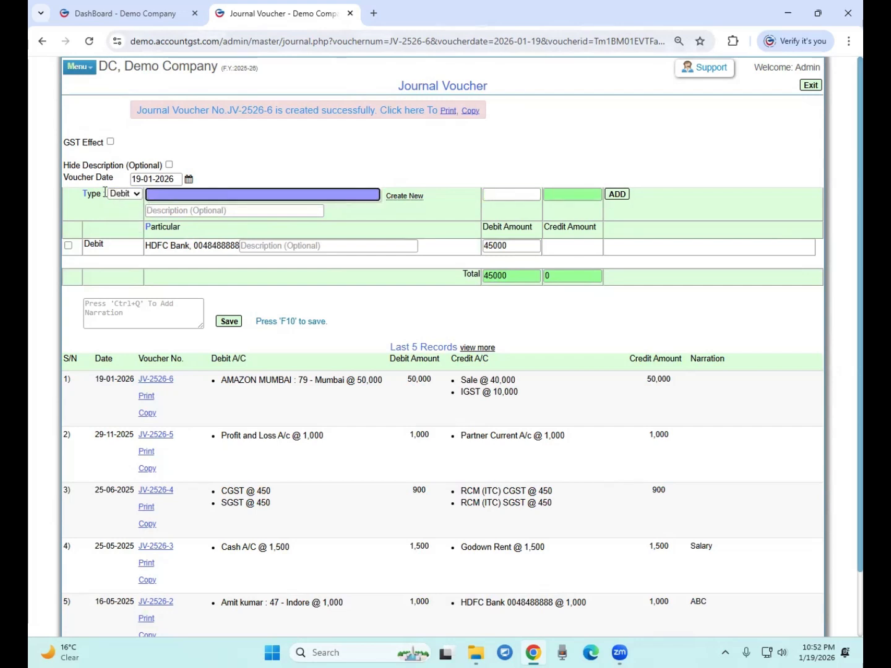
{"action": "type", "text": "ama"}
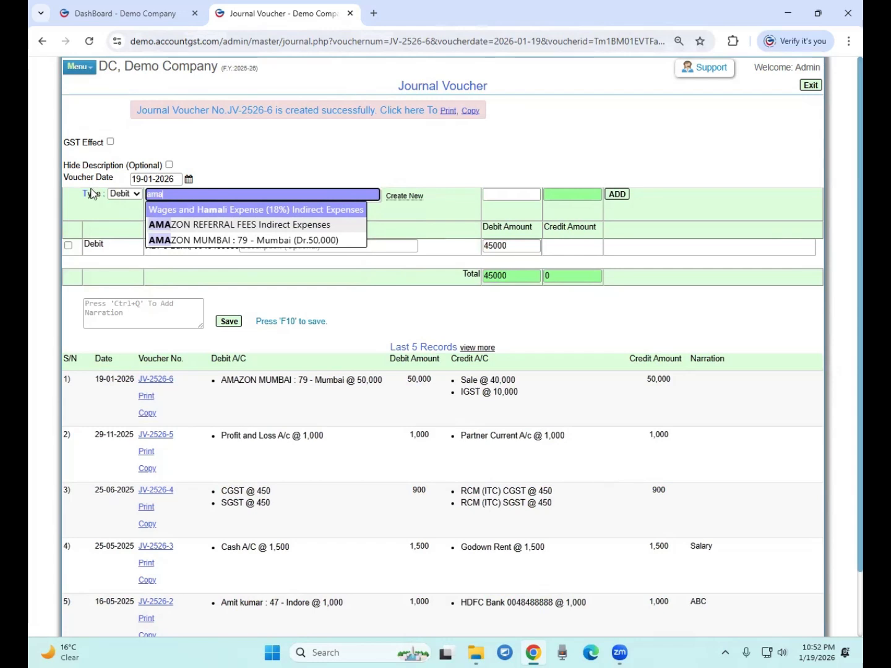
{"action": "key", "text": "Down"}
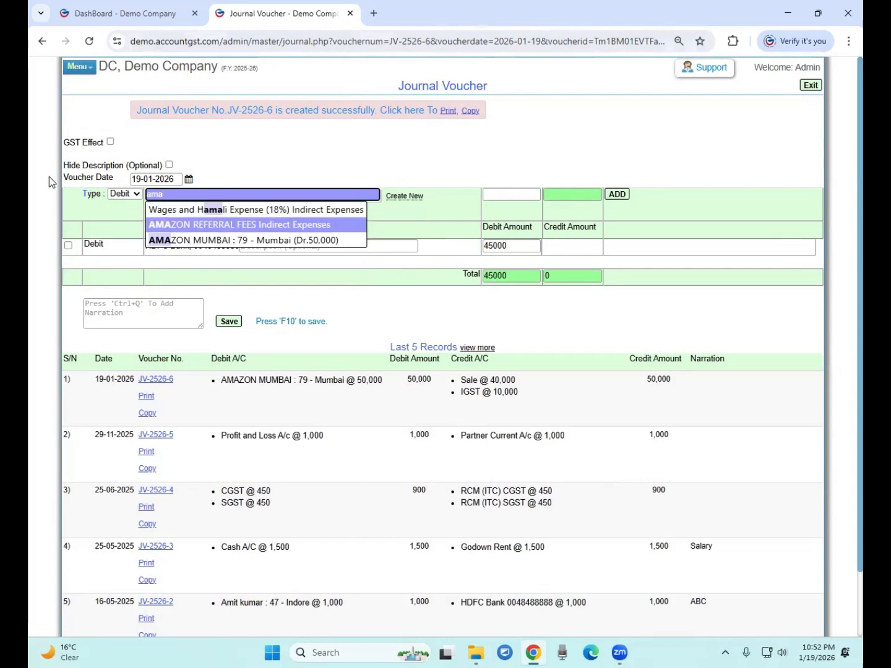
{"action": "key", "text": "Return"}
{"action": "key", "text": "Return"}
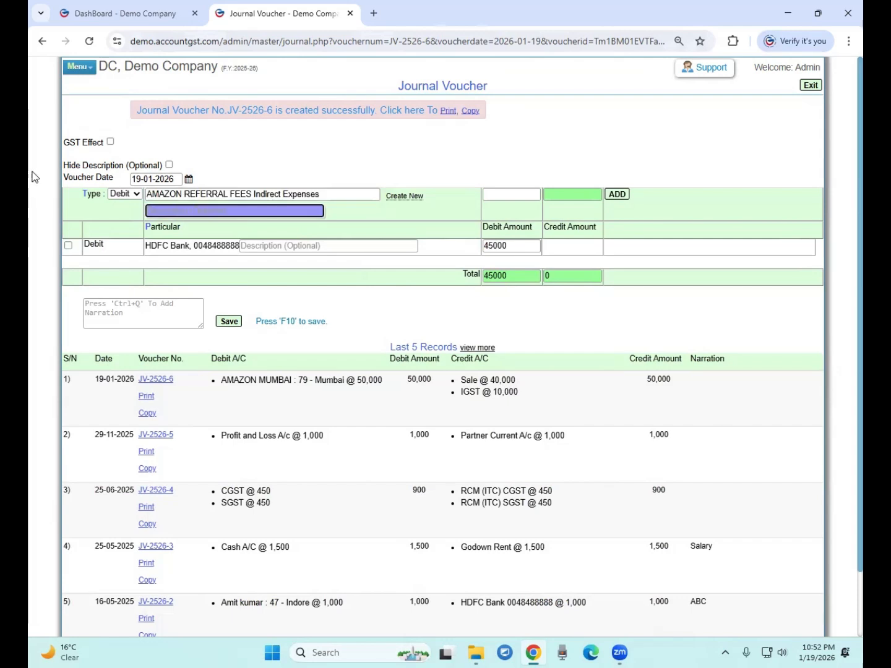
{"action": "key", "text": "Return"}
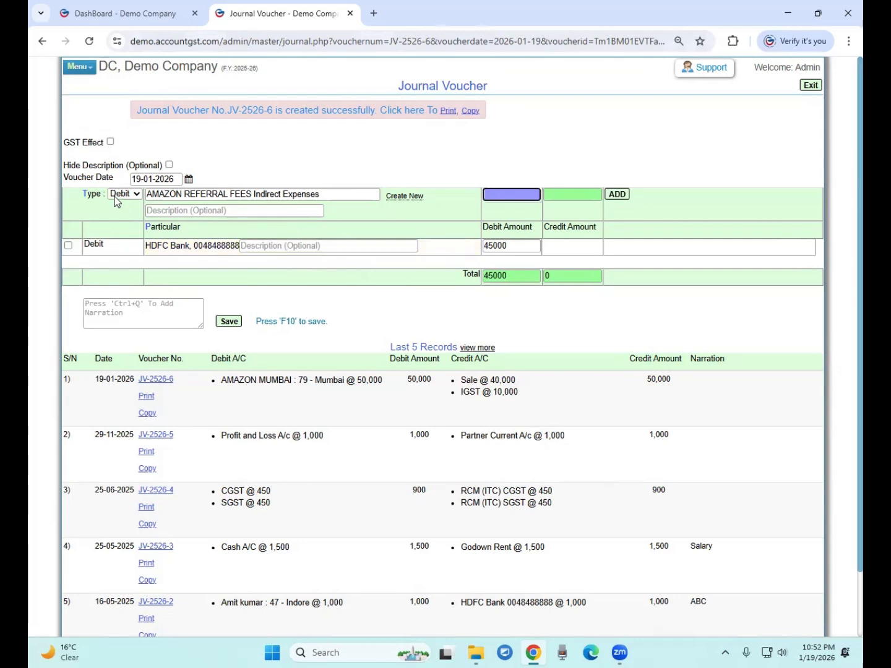
{"action": "type", "text": "5000"}
{"action": "key", "text": "Return"}
{"action": "key", "text": "Return"}
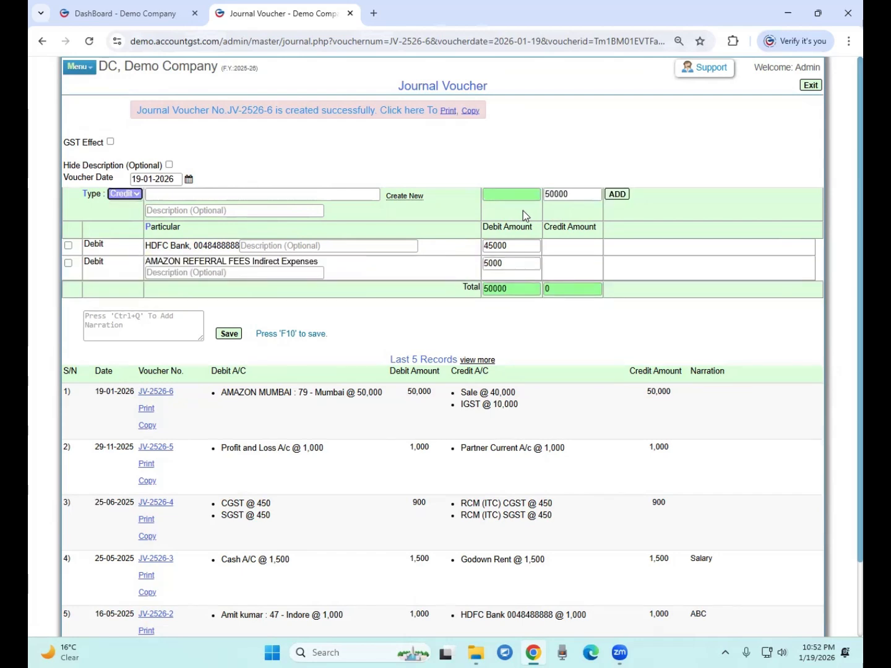
Add an AMAZON MUMBAI credit line of 50000, then check the 45000 and 5000 debit amounts
{"action": "left_click", "coordinate": [172, 198]}
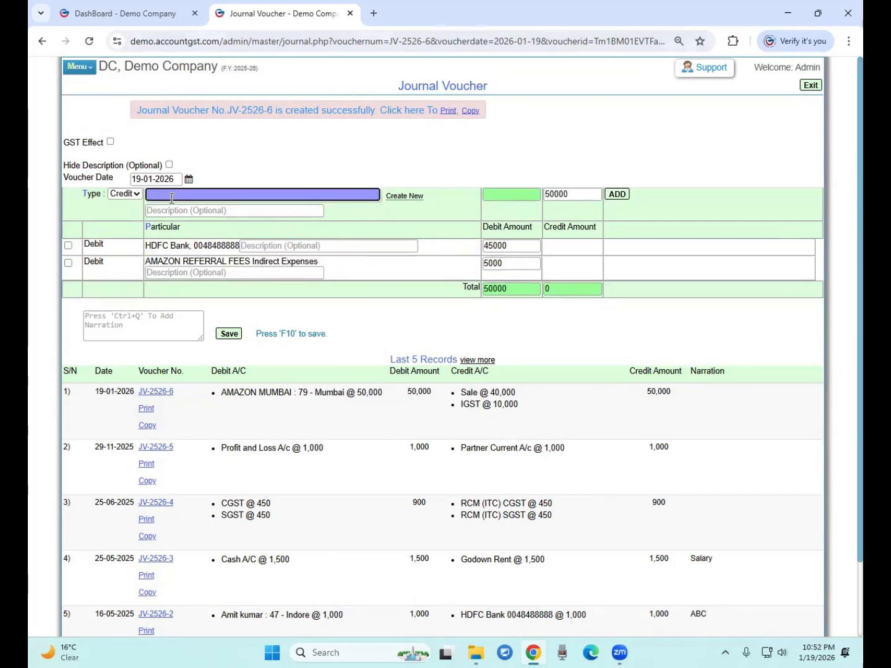
{"action": "type", "text": "ama"}
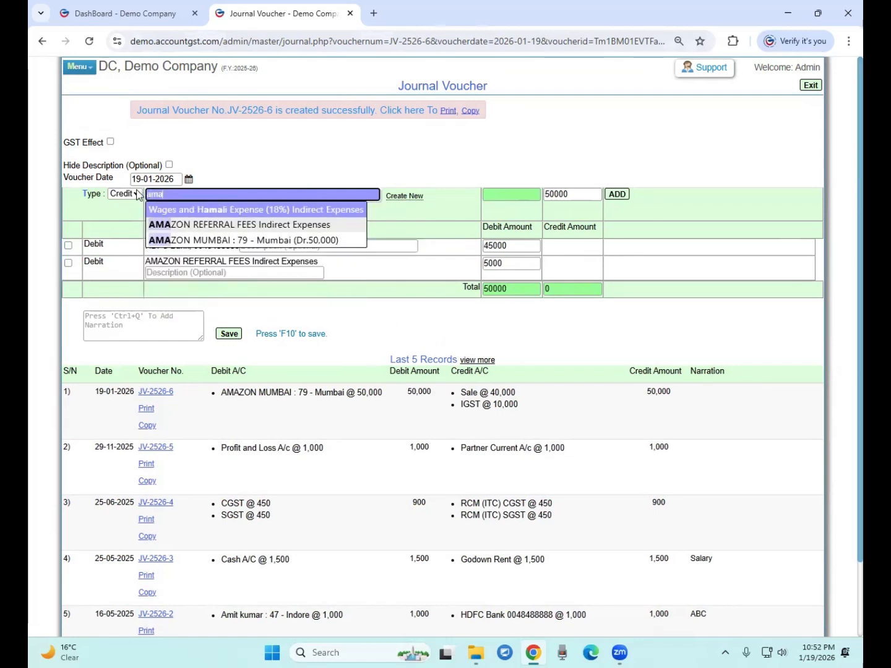
{"action": "key", "text": "Down"}
{"action": "key", "text": "Down"}
{"action": "key", "text": "Return"}
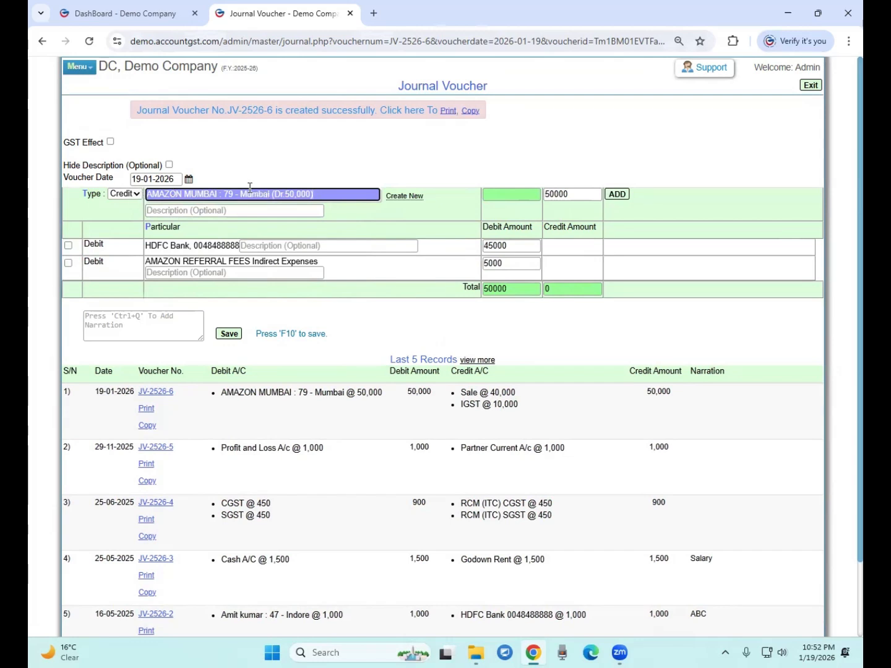
{"action": "key", "text": "Tab"}
{"action": "key", "text": "Tab"}
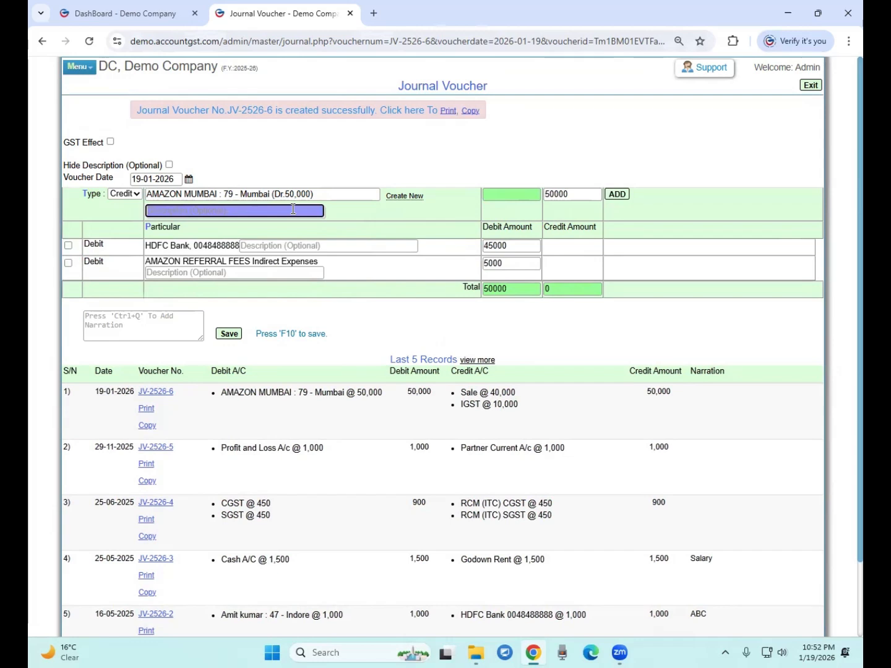
{"action": "key", "text": "Tab"}
{"action": "key", "text": "Return"}
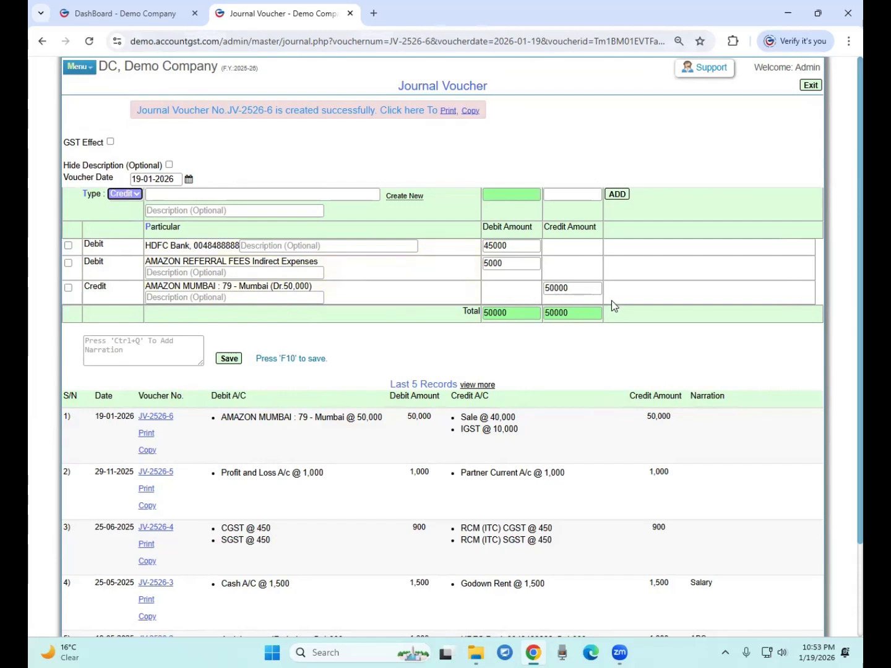
{"action": "left_click", "coordinate": [520, 246]}
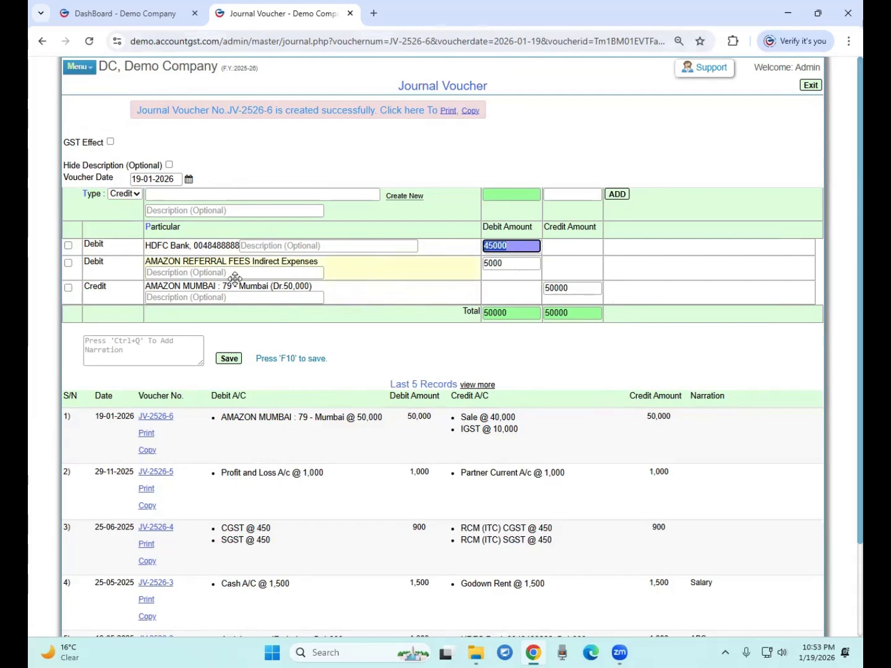
{"action": "left_click", "coordinate": [503, 263]}
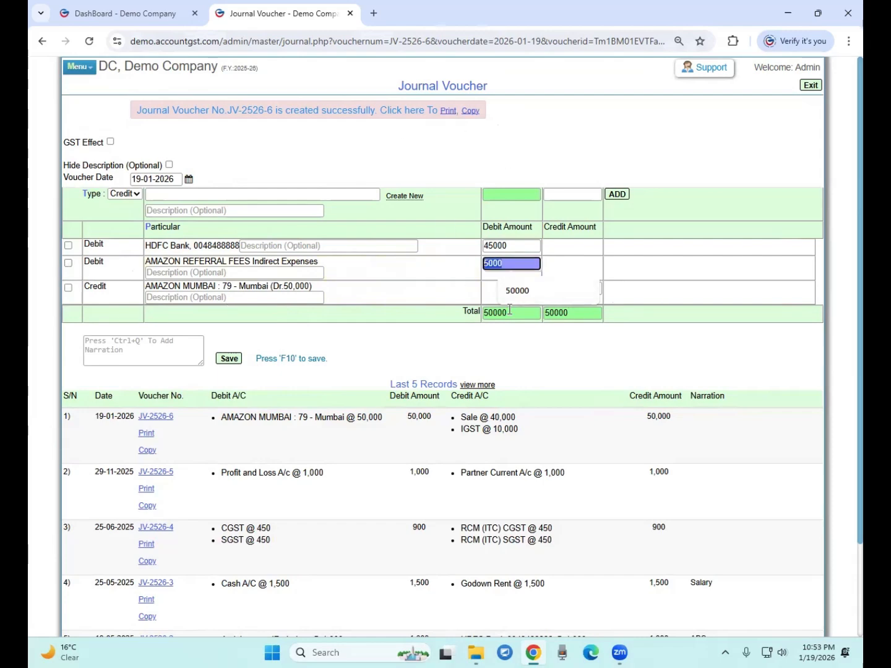
In a new expense voucher, search 'refer' for AMAZON REFERRAL FEES, dismiss the creditor warning, then return
{"action": "left_click", "coordinate": [115, 23]}
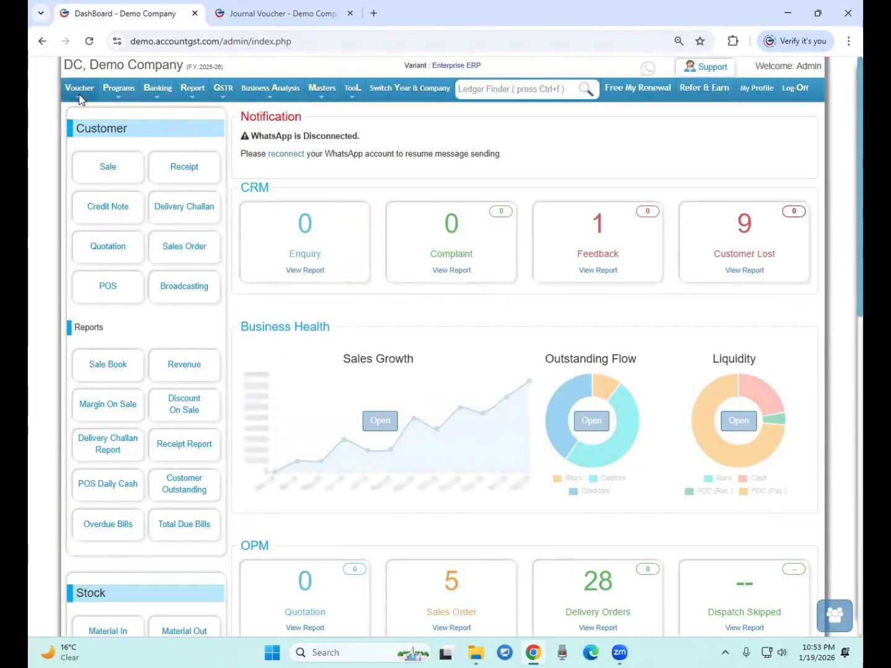
{"action": "mouse_move", "coordinate": [82, 92]}
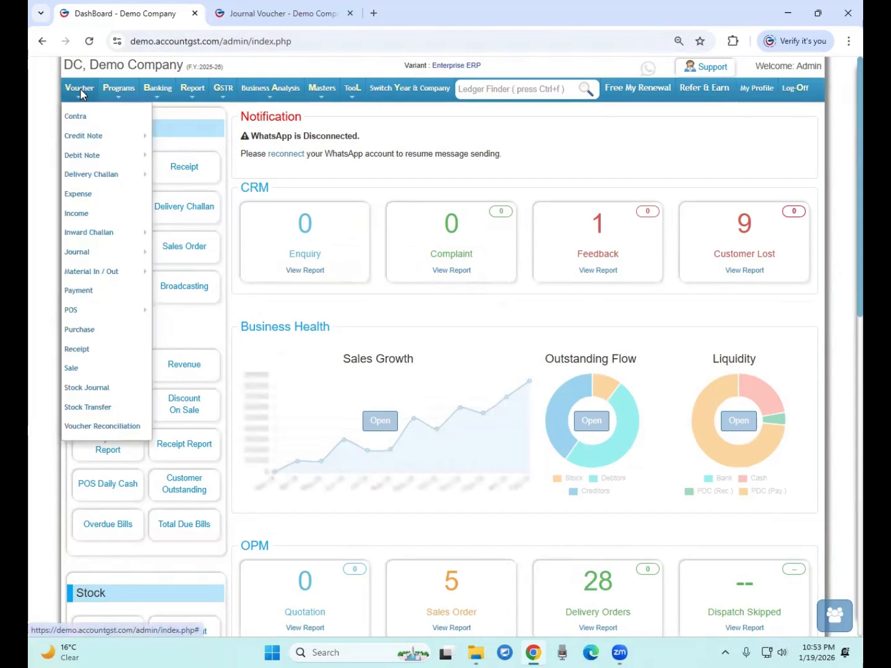
{"action": "left_click", "coordinate": [78, 194]}
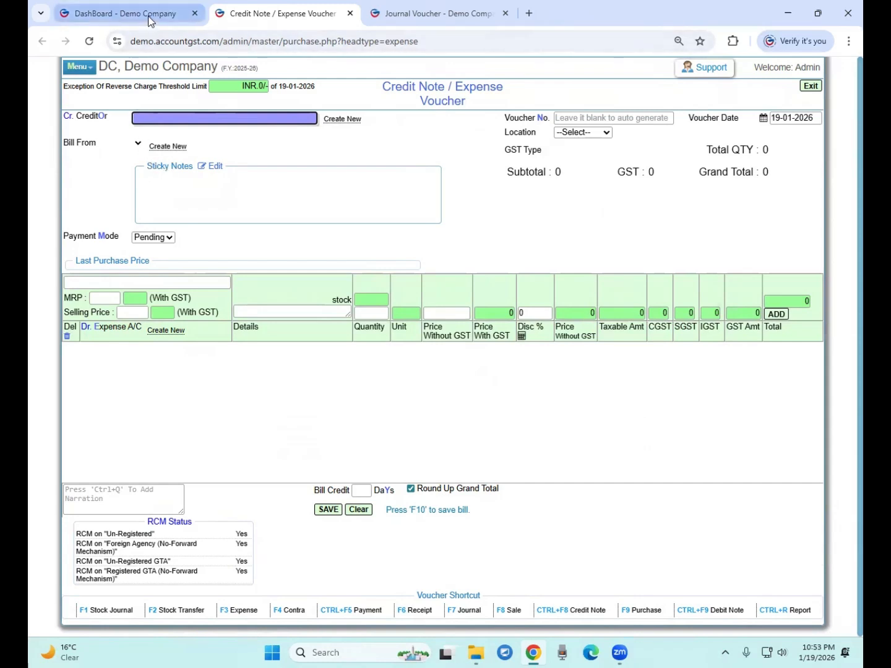
{"action": "left_click_drag", "start_coordinate": [81, 115], "coordinate": [101, 112]}
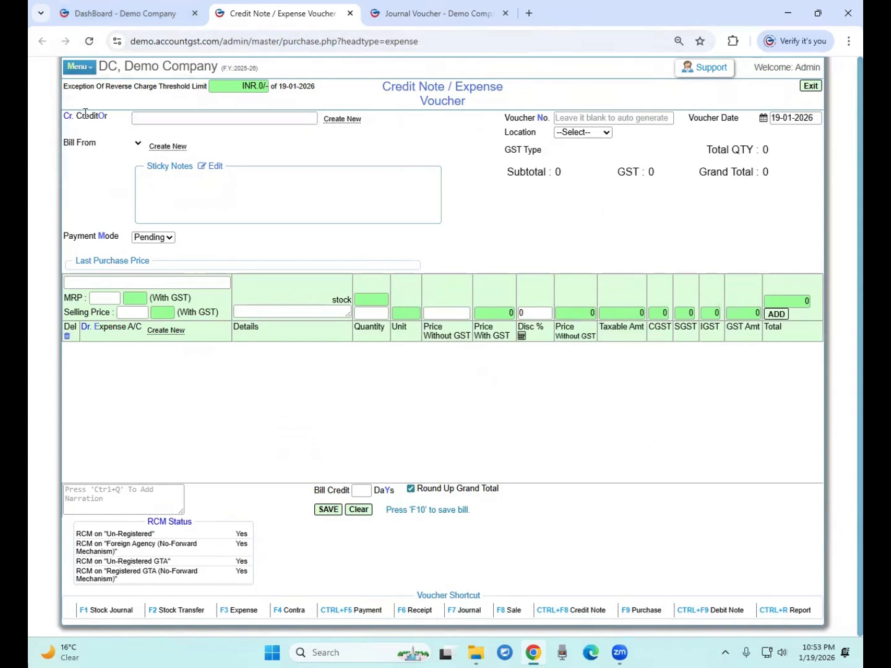
{"action": "left_click", "coordinate": [73, 287]}
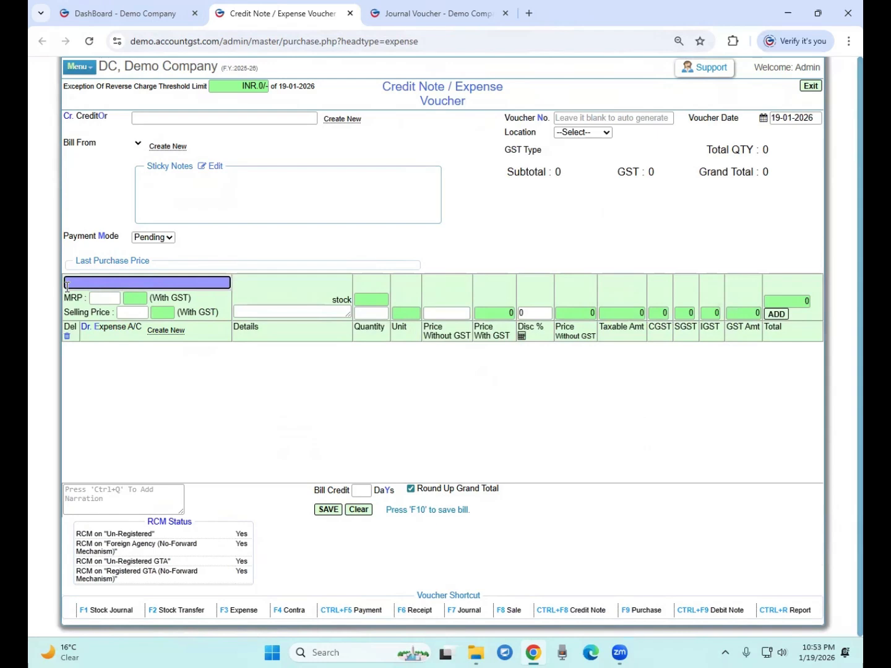
{"action": "type", "text": "refer"}
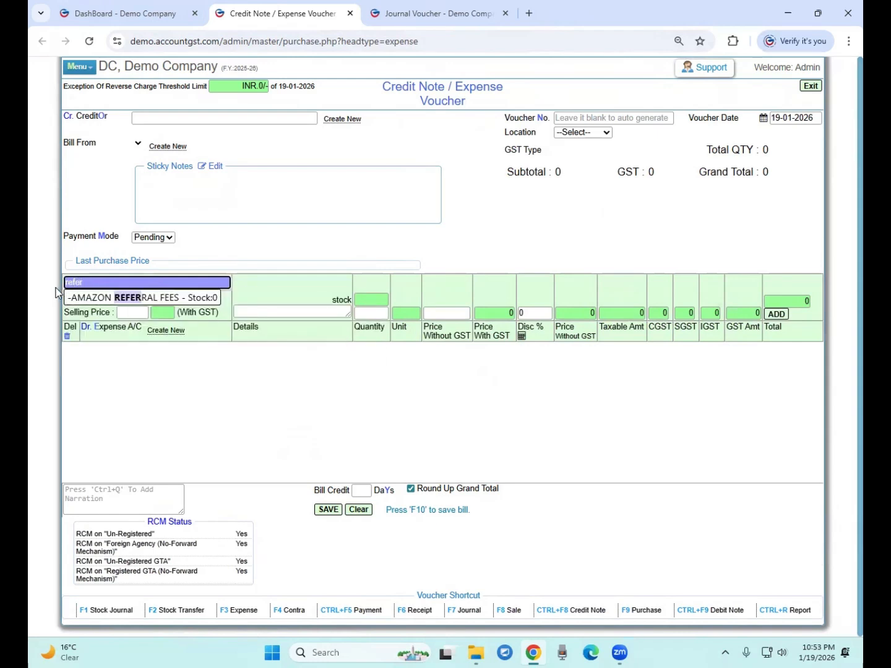
{"action": "left_click", "coordinate": [108, 296]}
{"action": "left_click", "coordinate": [572, 127]}
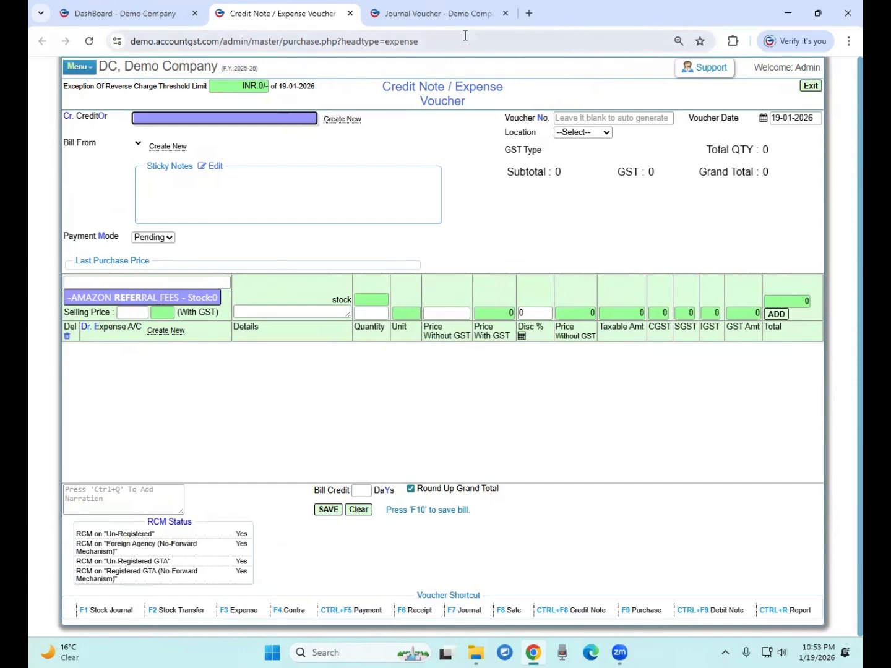
{"action": "left_click", "coordinate": [402, 14]}
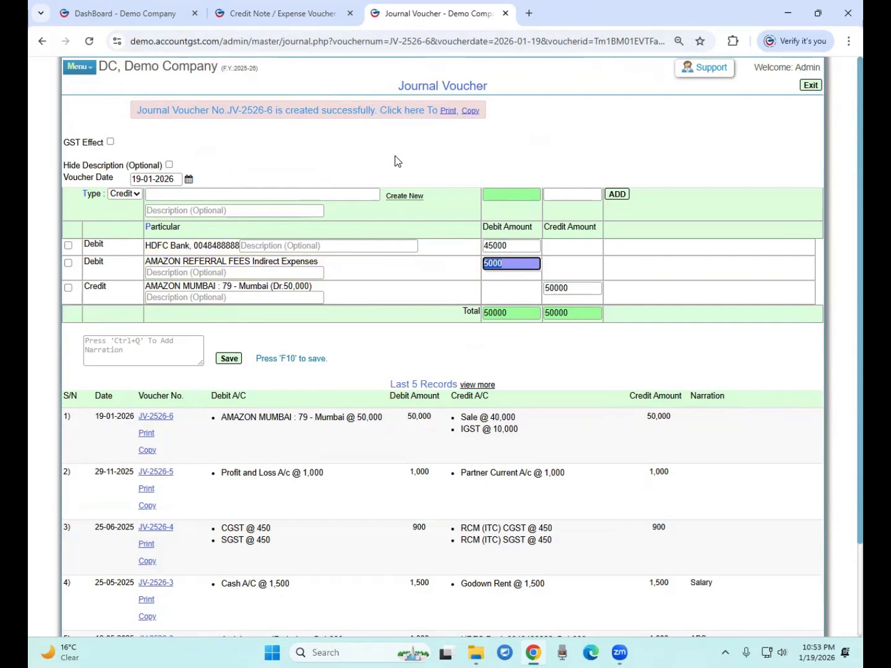
Save the journal voucher as JV-2526-7, review its lines, and return to the dashboard
{"action": "left_click", "coordinate": [637, 377]}
{"action": "left_click", "coordinate": [237, 358]}
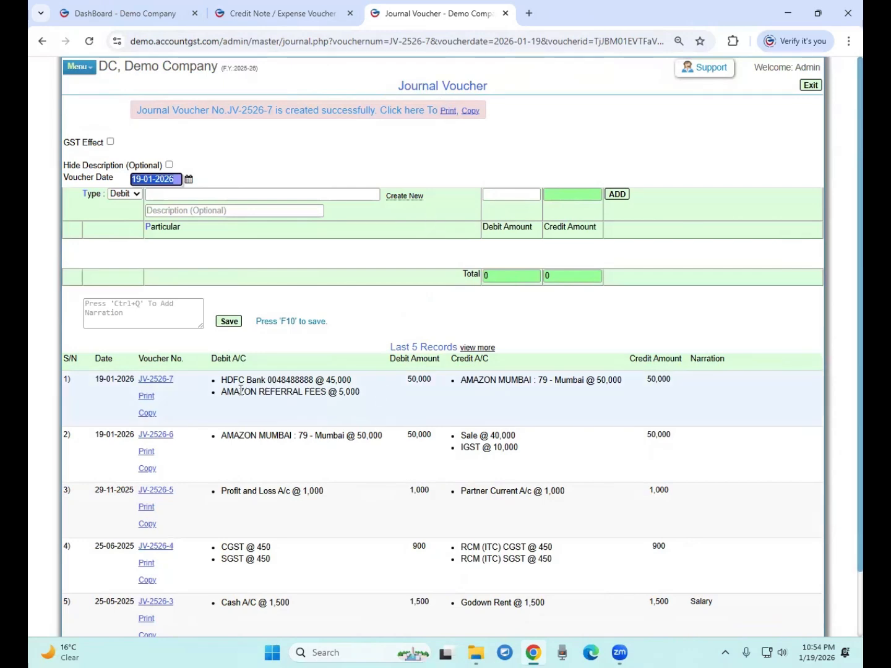
{"action": "left_click_drag", "start_coordinate": [222, 385], "coordinate": [309, 380]}
{"action": "double_click", "coordinate": [272, 393]}
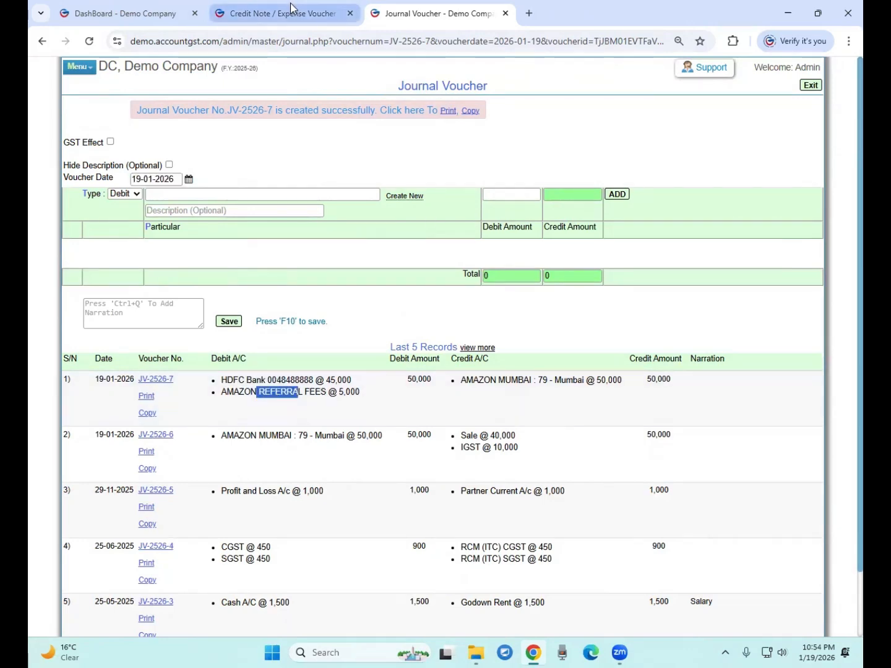
{"action": "left_click", "coordinate": [220, 22]}
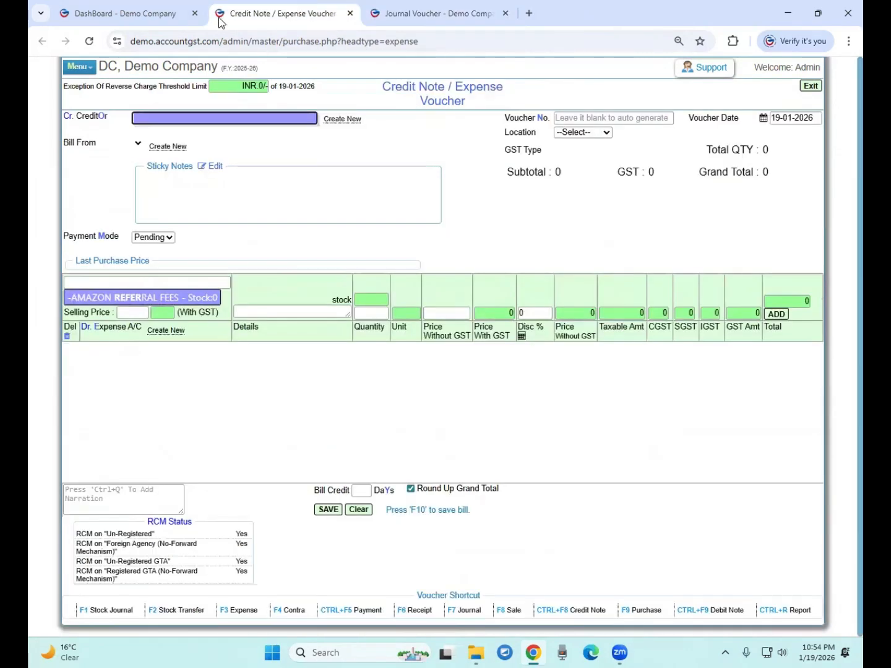
{"action": "left_click", "coordinate": [415, 8]}
{"action": "left_click", "coordinate": [263, 394]}
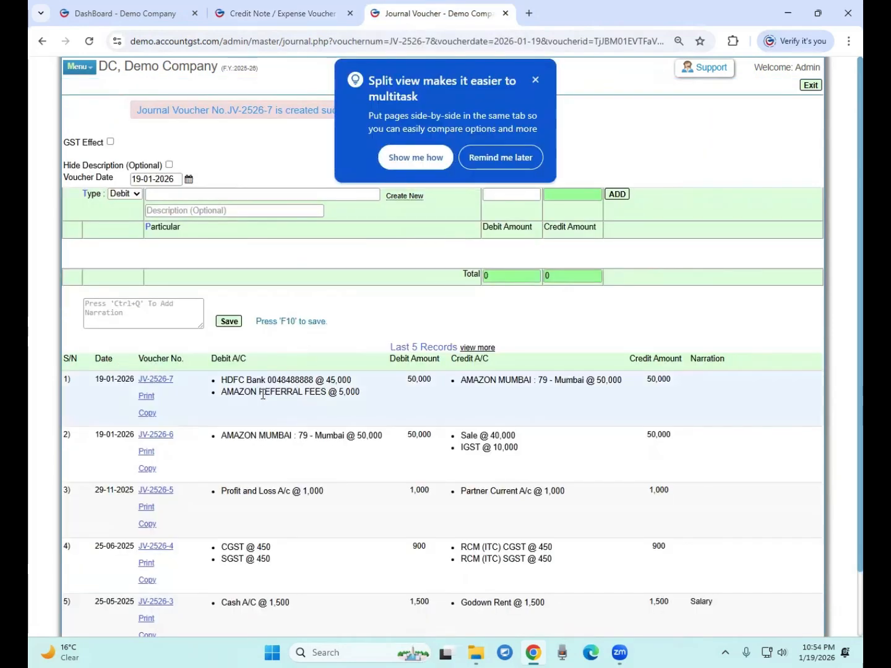
{"action": "left_click", "coordinate": [265, 19]}
{"action": "left_click", "coordinate": [164, 14]}
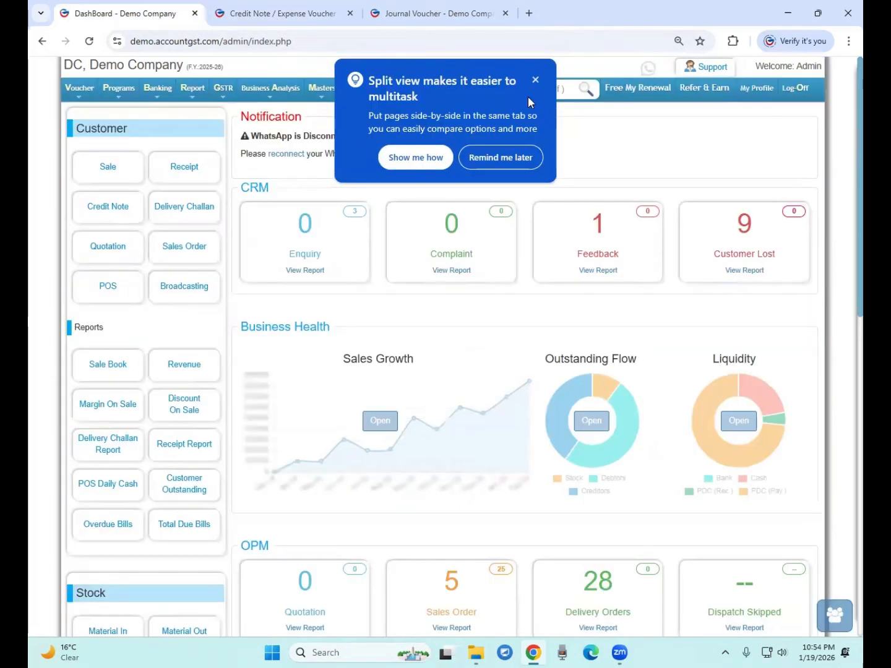
{"action": "left_click", "coordinate": [535, 79]}
Look up the AMAZON MUMBAI ledger's bifurcated transactions, confirming a zero closing balance
{"action": "left_click", "coordinate": [490, 92]}
{"action": "type", "text": "ama"}
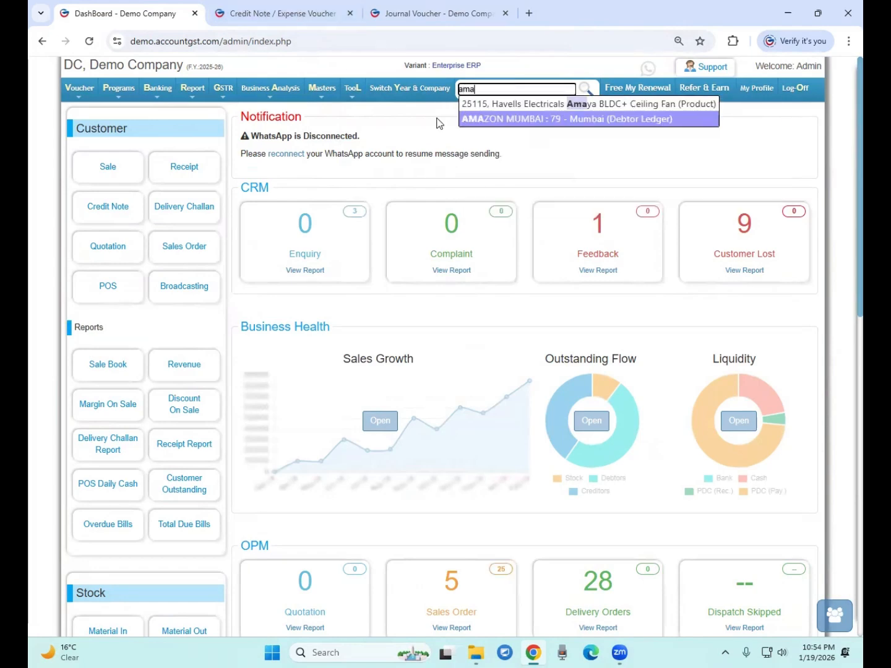
{"action": "key", "text": "Return"}
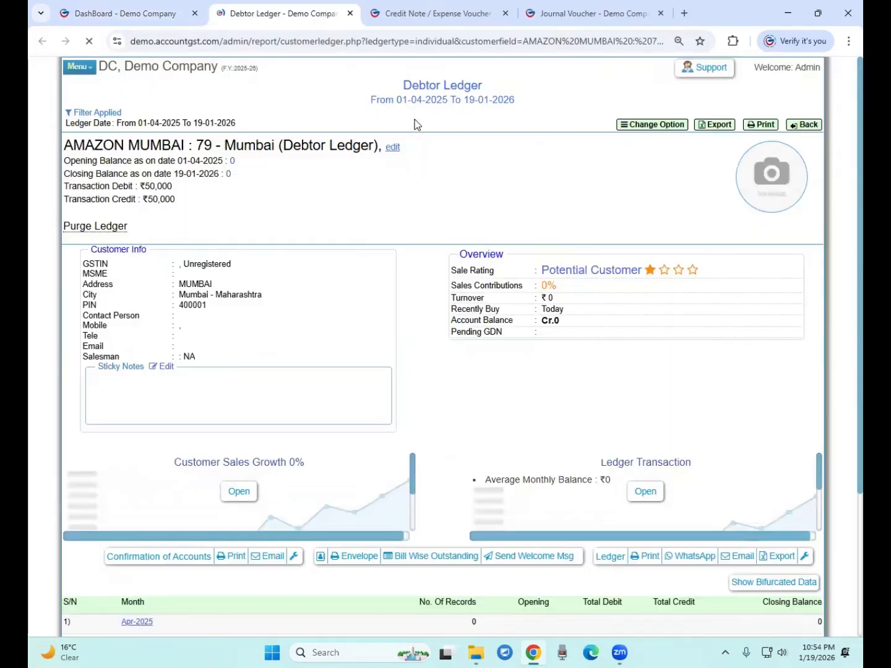
{"action": "scroll", "coordinate": [204, 218], "scroll_direction": "down", "scroll_amount": 5}
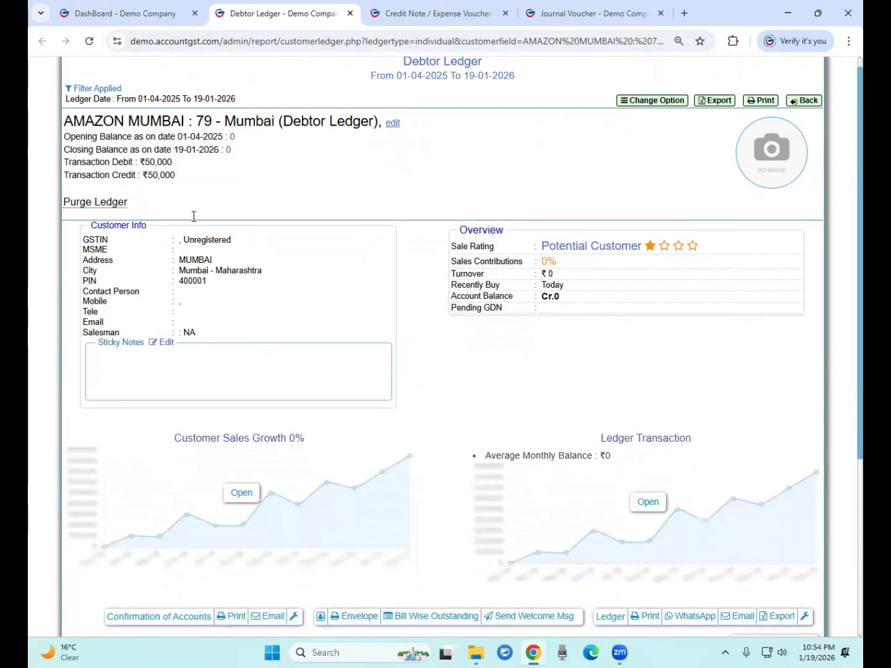
{"action": "left_click", "coordinate": [731, 395]}
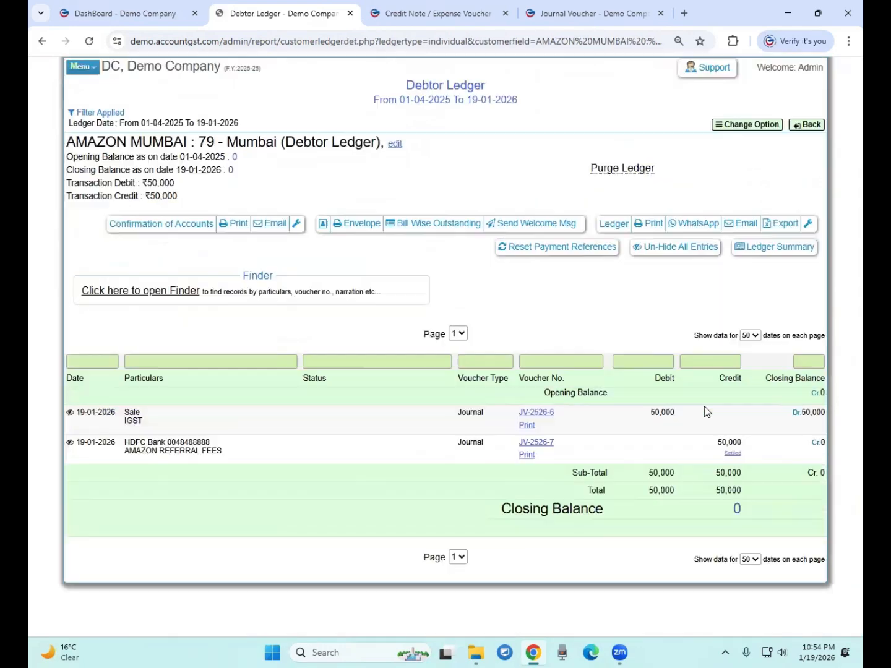
{"action": "left_click_drag", "start_coordinate": [513, 509], "coordinate": [764, 507]}
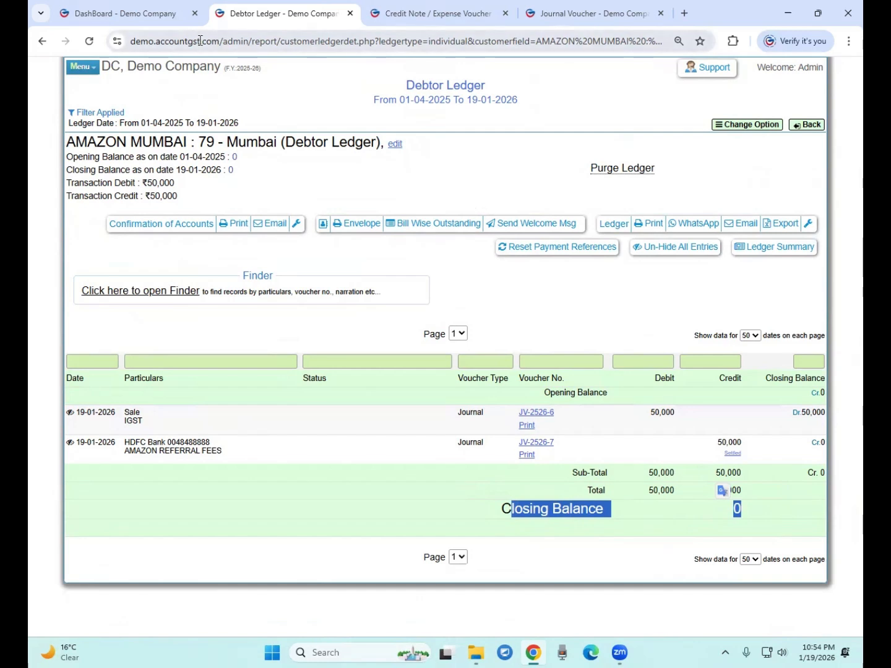
{"action": "left_click", "coordinate": [810, 129]}
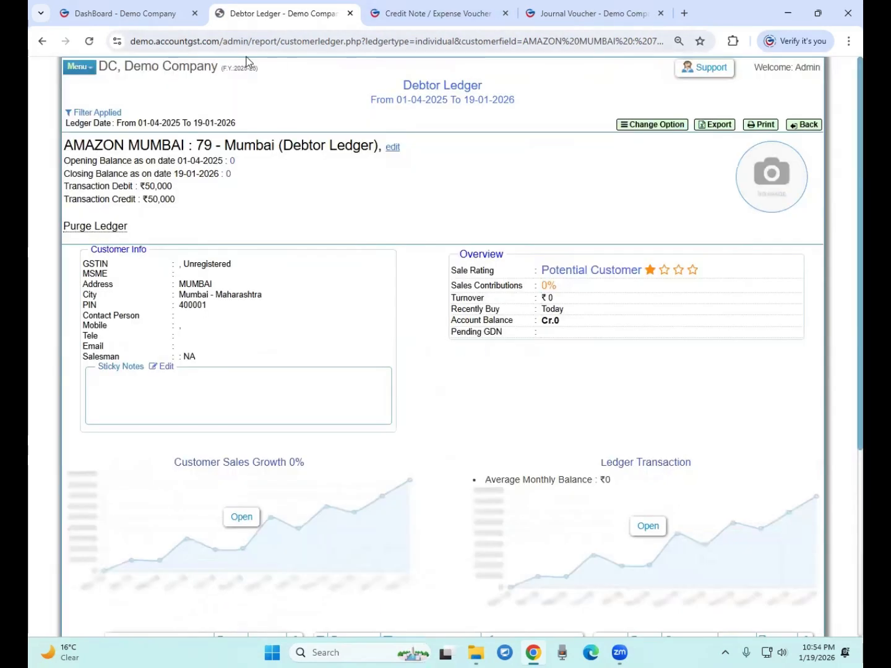
{"action": "left_click", "coordinate": [153, 12]}
Open the Report > Stock > Stock Summary > Product Wise settings
{"action": "left_click", "coordinate": [193, 88]}
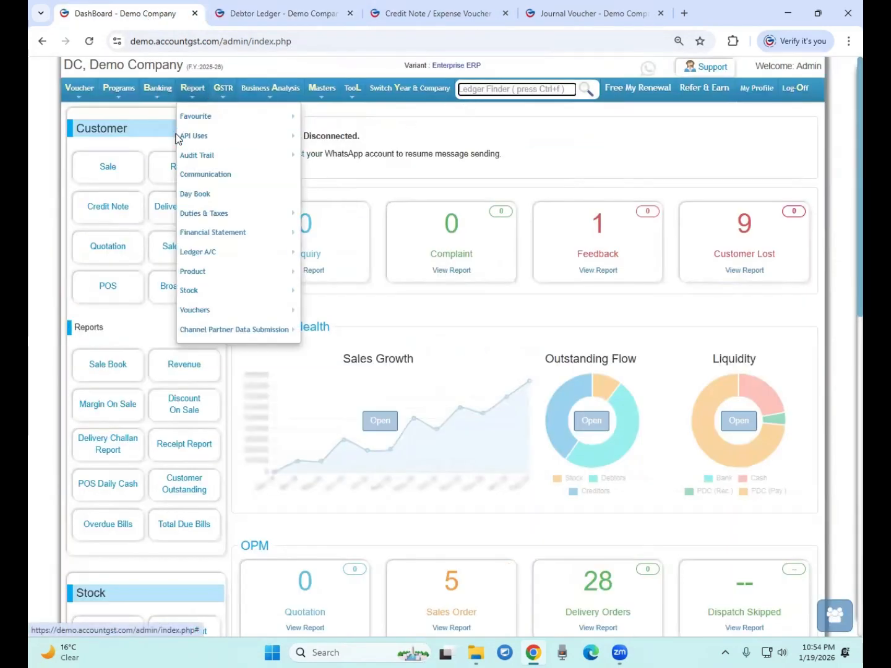
{"action": "left_click", "coordinate": [335, 90]}
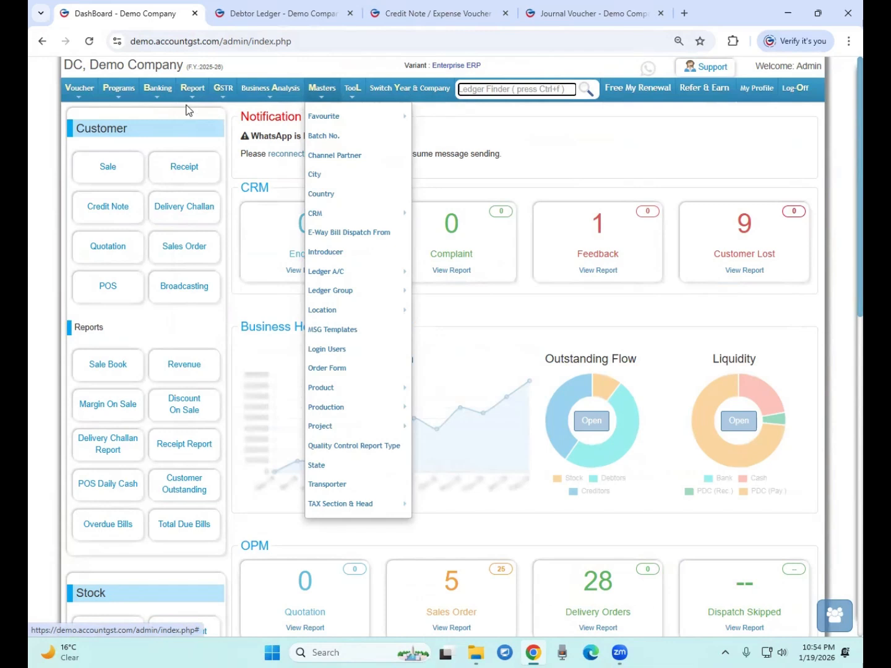
{"action": "mouse_move", "coordinate": [191, 90]}
{"action": "mouse_move", "coordinate": [218, 292]}
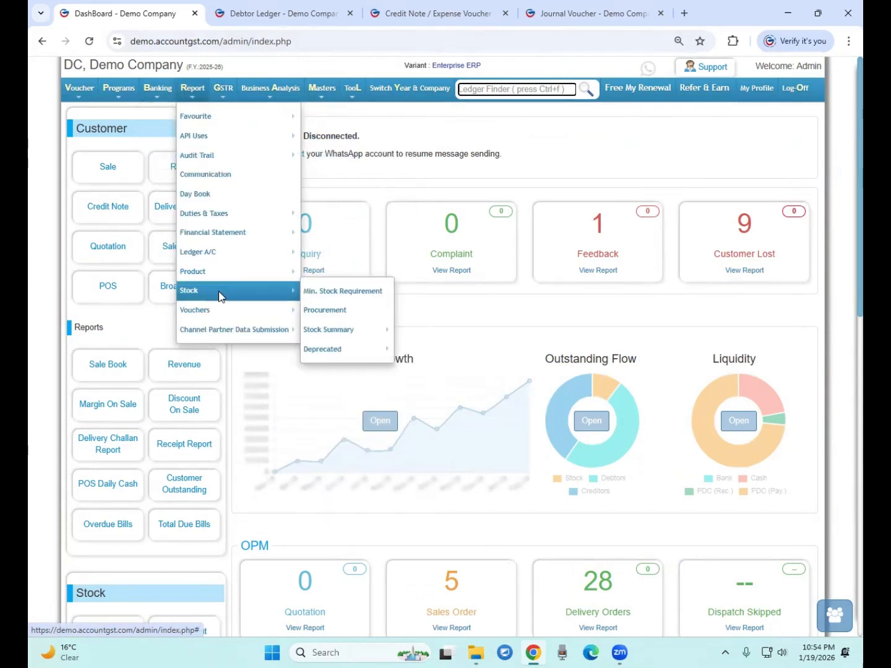
{"action": "mouse_move", "coordinate": [360, 339]}
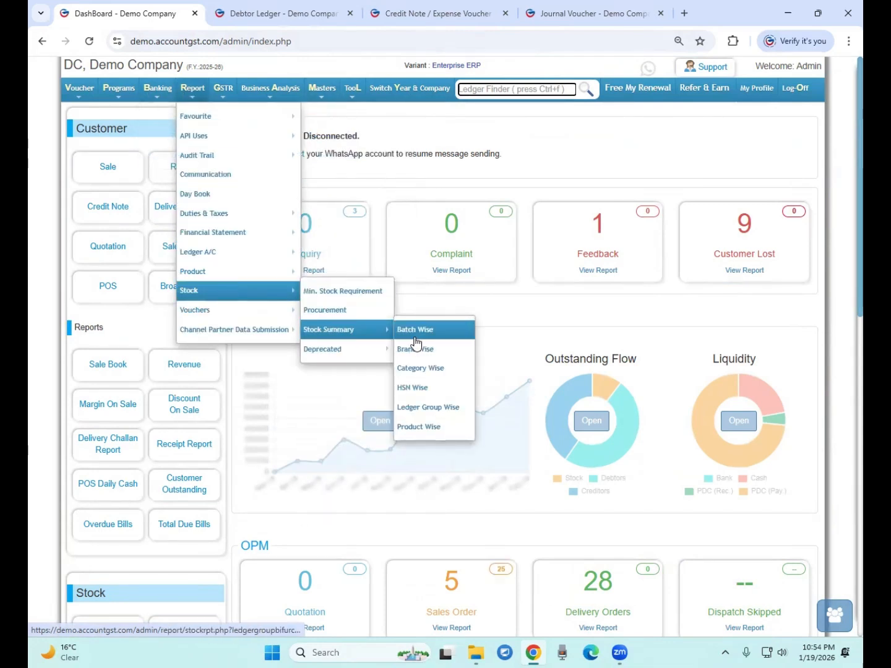
{"action": "left_click", "coordinate": [426, 433]}
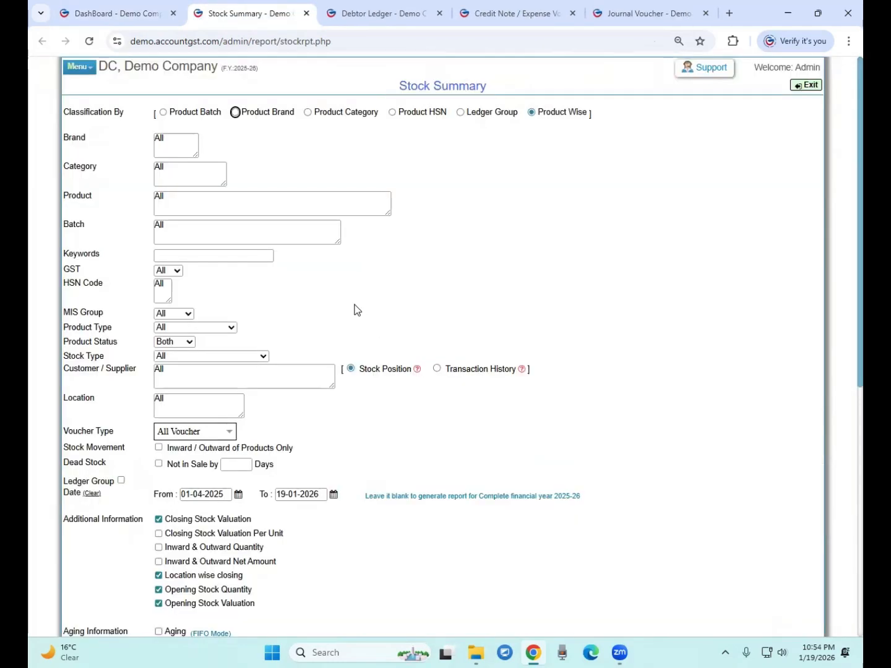
Set the Location filter to AMAZON MUMBAI by searching 'ama'
{"action": "scroll", "coordinate": [107, 235], "scroll_direction": "down", "scroll_amount": 7}
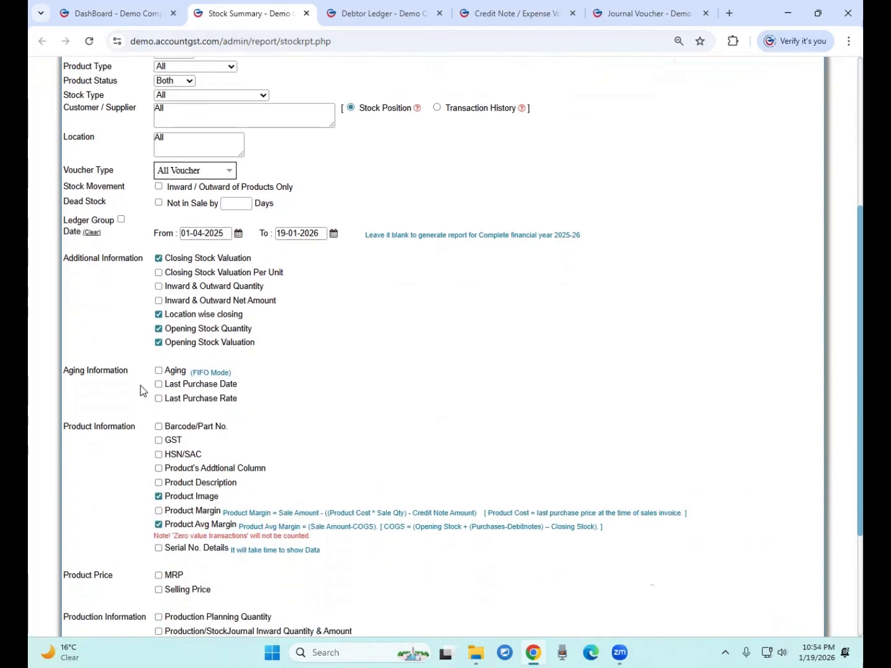
{"action": "scroll", "coordinate": [127, 381], "scroll_direction": "up", "scroll_amount": 5}
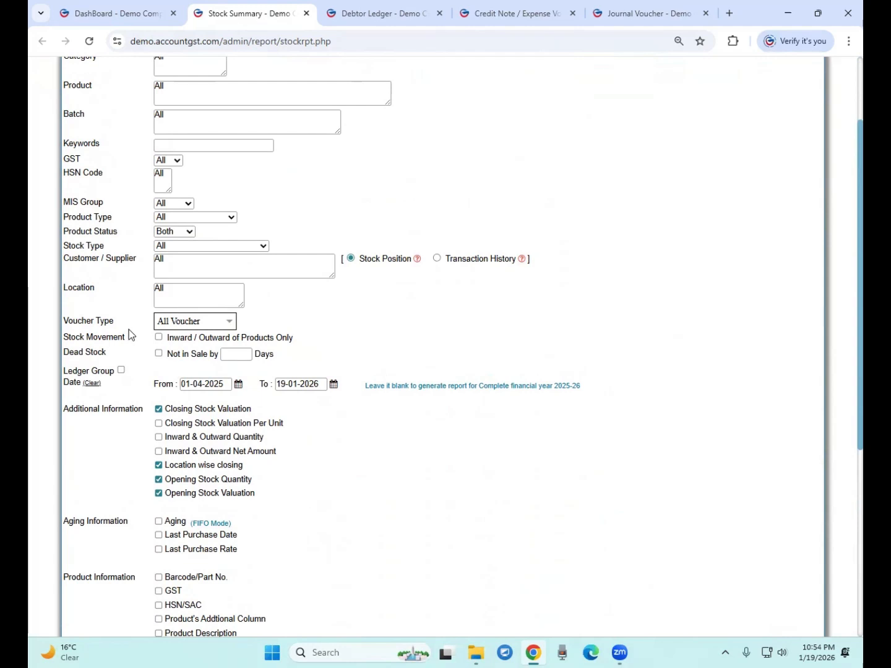
{"action": "left_click", "coordinate": [176, 294]}
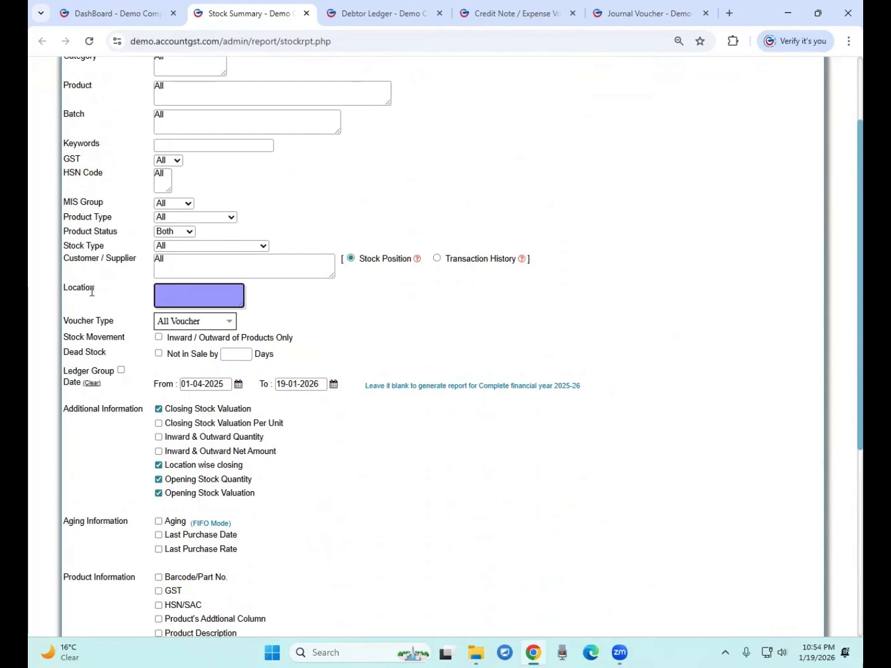
{"action": "type", "text": "ama"}
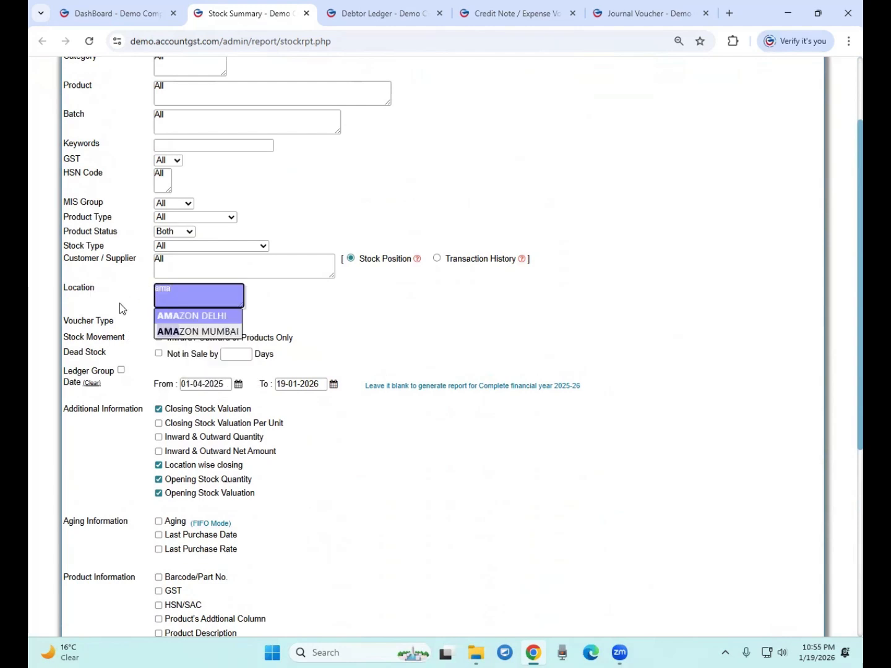
{"action": "left_click", "coordinate": [191, 331]}
{"action": "scroll", "coordinate": [163, 379], "scroll_direction": "down", "scroll_amount": 2}
{"action": "scroll", "coordinate": [163, 379], "scroll_direction": "down", "scroll_amount": 4}
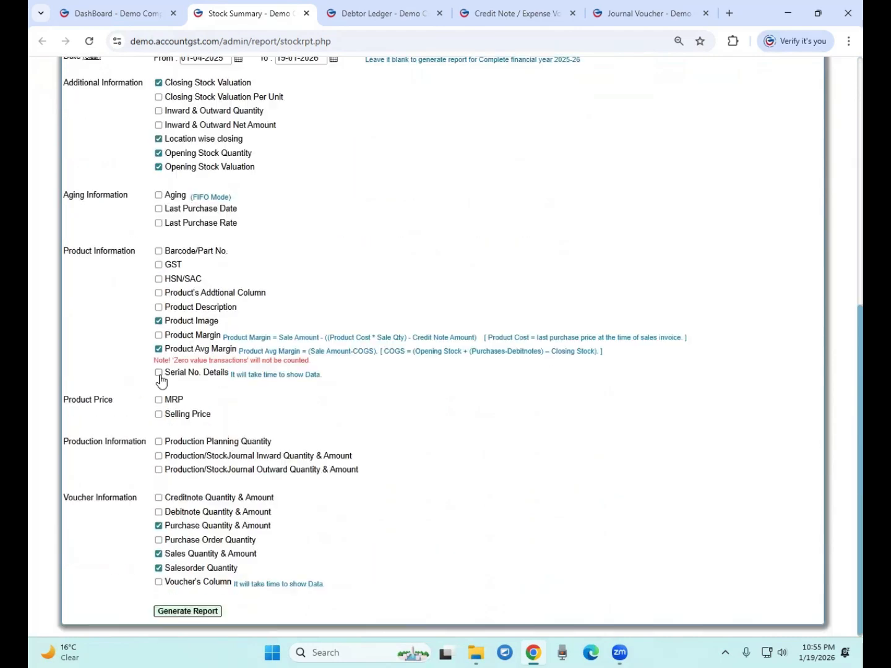
Generate the stock summary once, then reopen its settings
{"action": "left_click", "coordinate": [190, 616]}
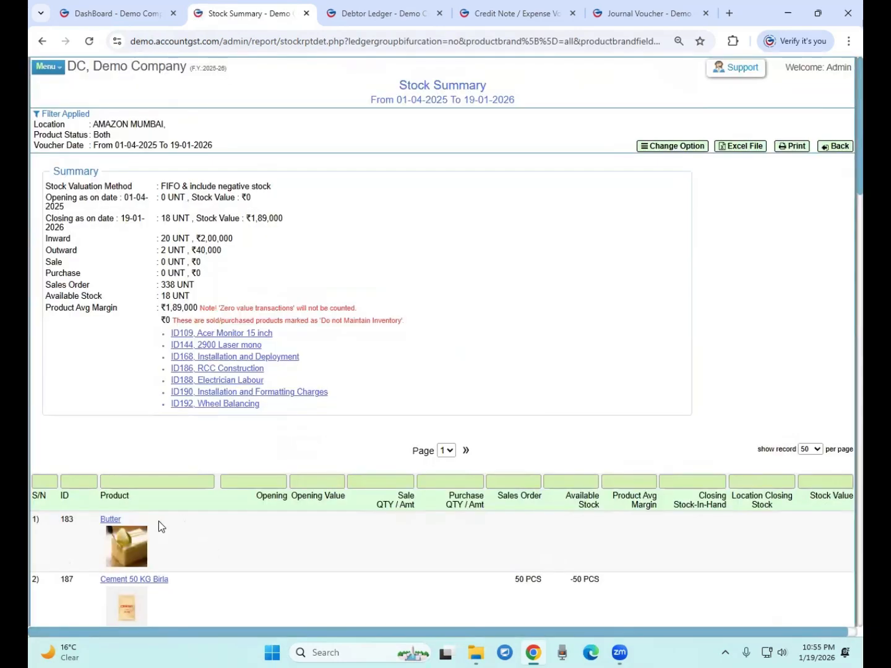
{"action": "scroll", "coordinate": [155, 514], "scroll_direction": "down", "scroll_amount": 4}
{"action": "scroll", "coordinate": [146, 498], "scroll_direction": "up", "scroll_amount": 4}
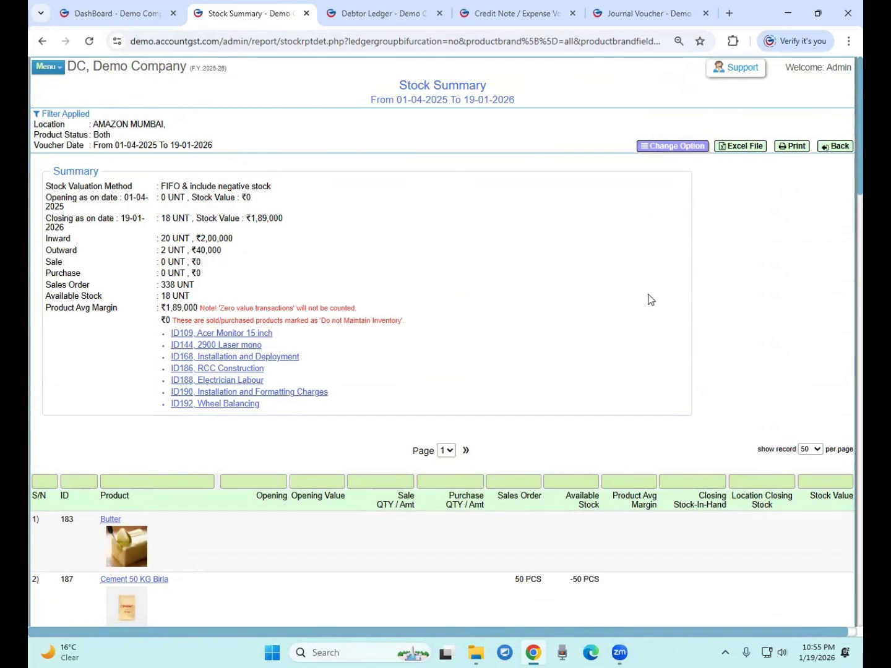
{"action": "scroll", "coordinate": [617, 320], "scroll_direction": "down", "scroll_amount": 1}
{"action": "scroll", "coordinate": [624, 298], "scroll_direction": "up", "scroll_amount": 1}
{"action": "left_click", "coordinate": [674, 148]}
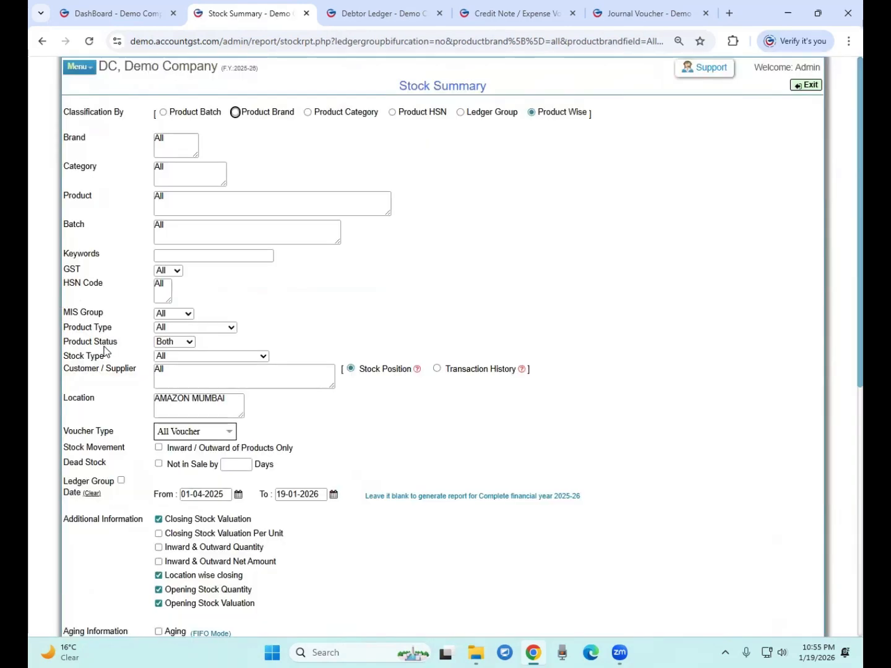
Keep product type All and product status Both, and set Stock Type to In Stock
{"action": "left_click", "coordinate": [191, 328]}
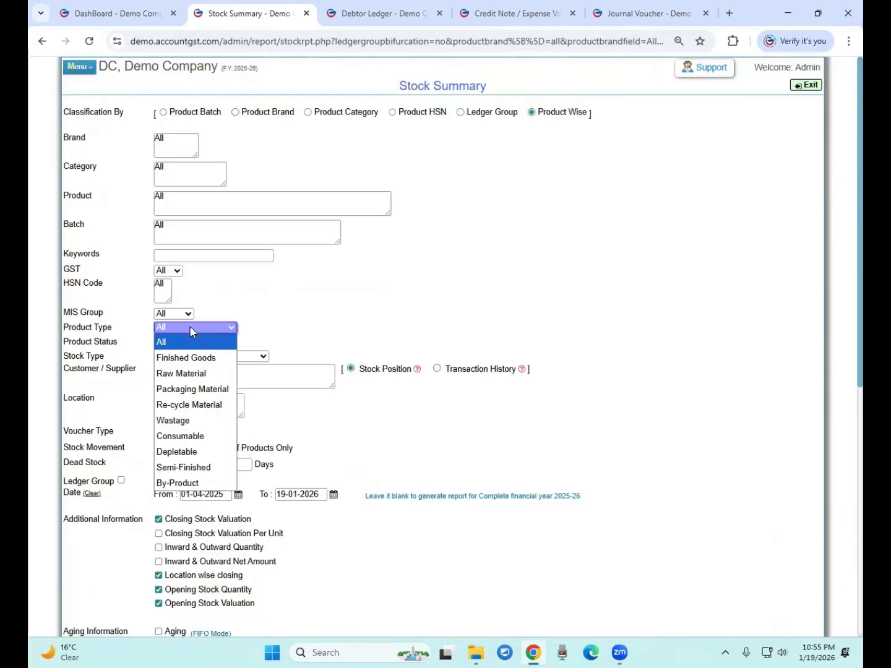
{"action": "left_click", "coordinate": [191, 331]}
{"action": "left_click", "coordinate": [172, 342]}
{"action": "left_click", "coordinate": [170, 358]}
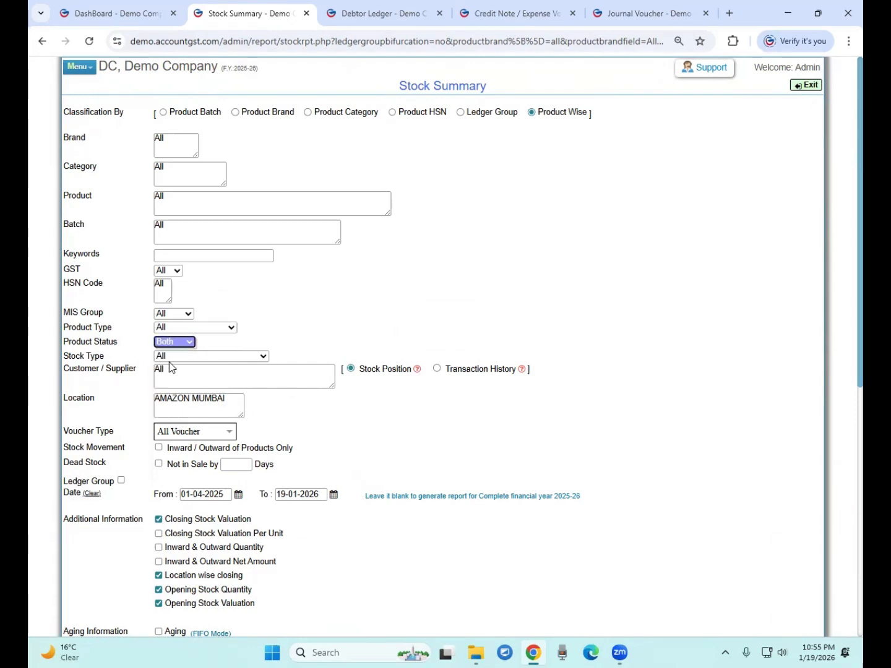
{"action": "left_click", "coordinate": [172, 355]}
{"action": "left_click", "coordinate": [169, 385]}
Review the filter settings, including Stock Type and the AMAZON MUMBAI location
{"action": "scroll", "coordinate": [170, 395], "scroll_direction": "down", "scroll_amount": 7}
{"action": "scroll", "coordinate": [142, 232], "scroll_direction": "up", "scroll_amount": 4}
{"action": "scroll", "coordinate": [193, 360], "scroll_direction": "down", "scroll_amount": 1}
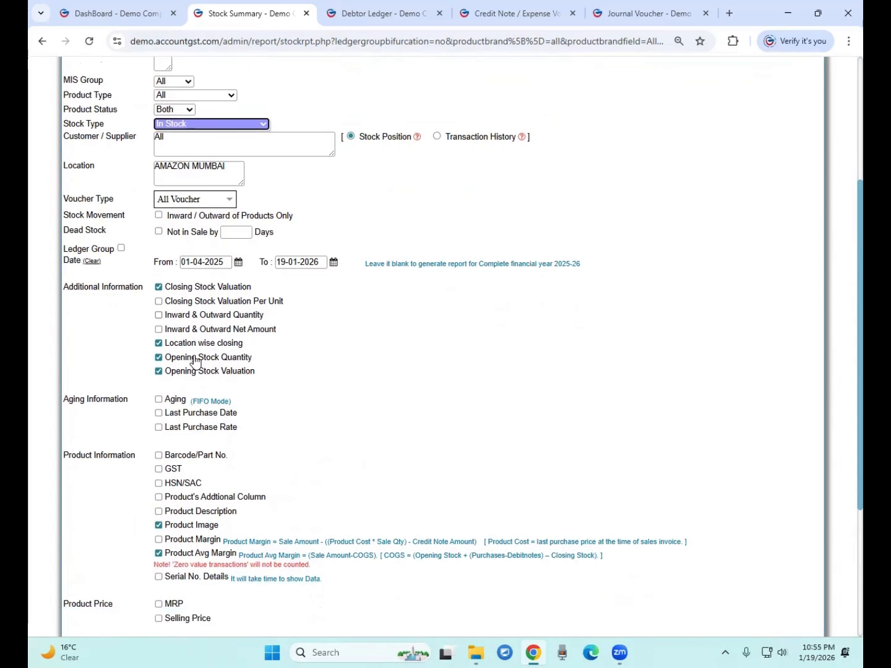
{"action": "scroll", "coordinate": [178, 342], "scroll_direction": "up", "scroll_amount": 2}
{"action": "left_click_drag", "start_coordinate": [73, 250], "coordinate": [109, 248]}
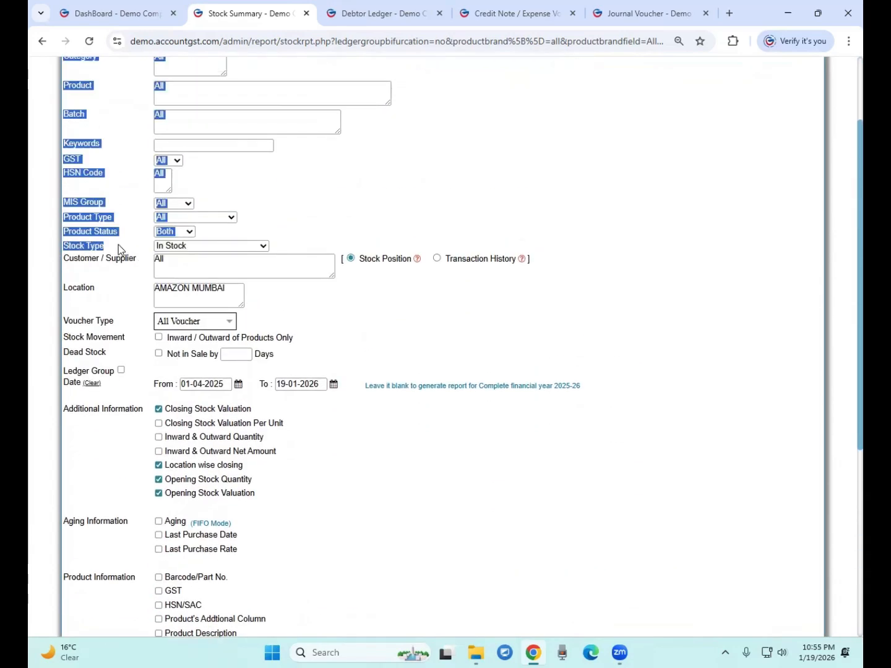
{"action": "left_click", "coordinate": [112, 250]}
{"action": "scroll", "coordinate": [197, 303], "scroll_direction": "down", "scroll_amount": 1}
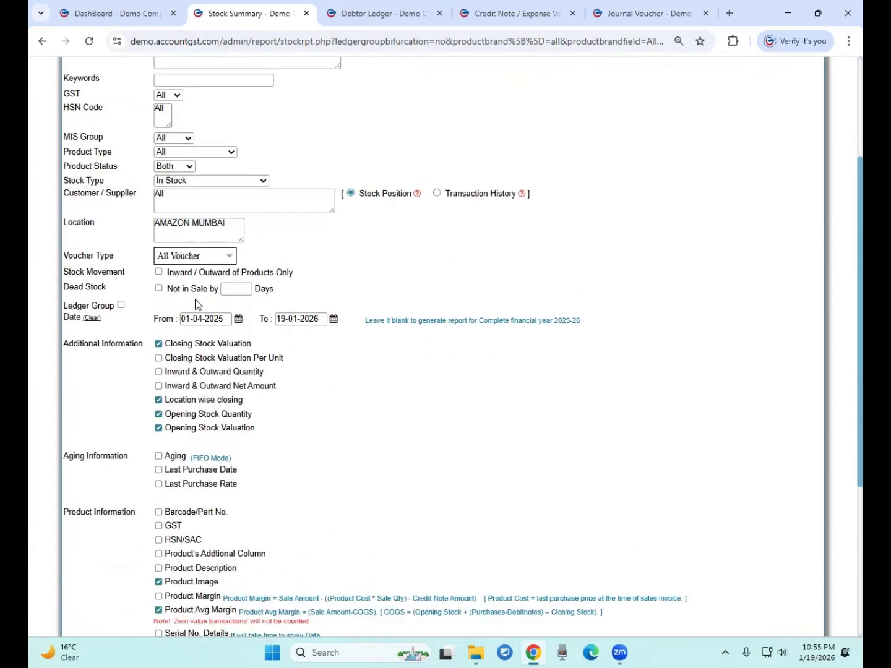
{"action": "left_click_drag", "start_coordinate": [65, 224], "coordinate": [100, 226]}
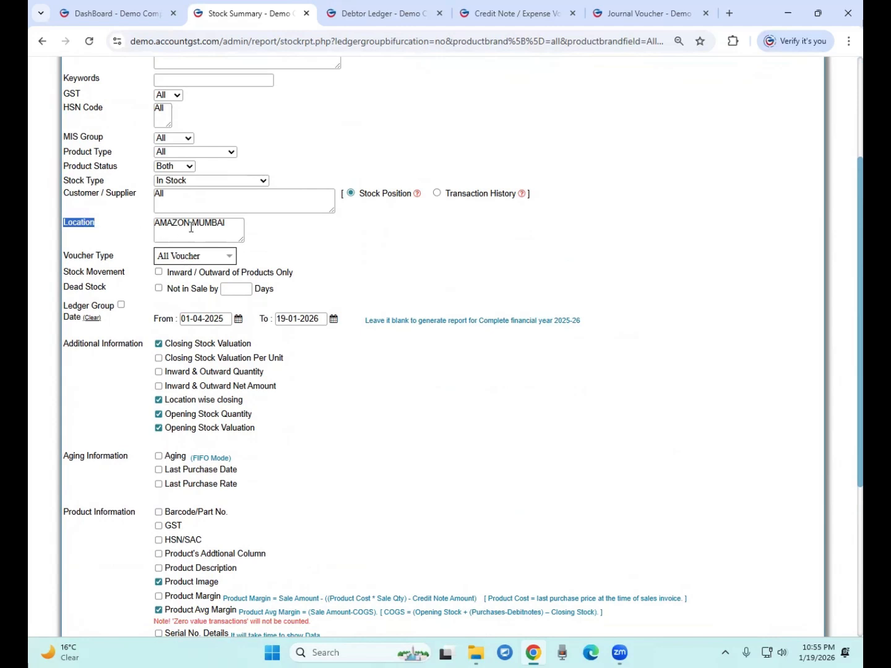
{"action": "left_click_drag", "start_coordinate": [68, 184], "coordinate": [107, 188]}
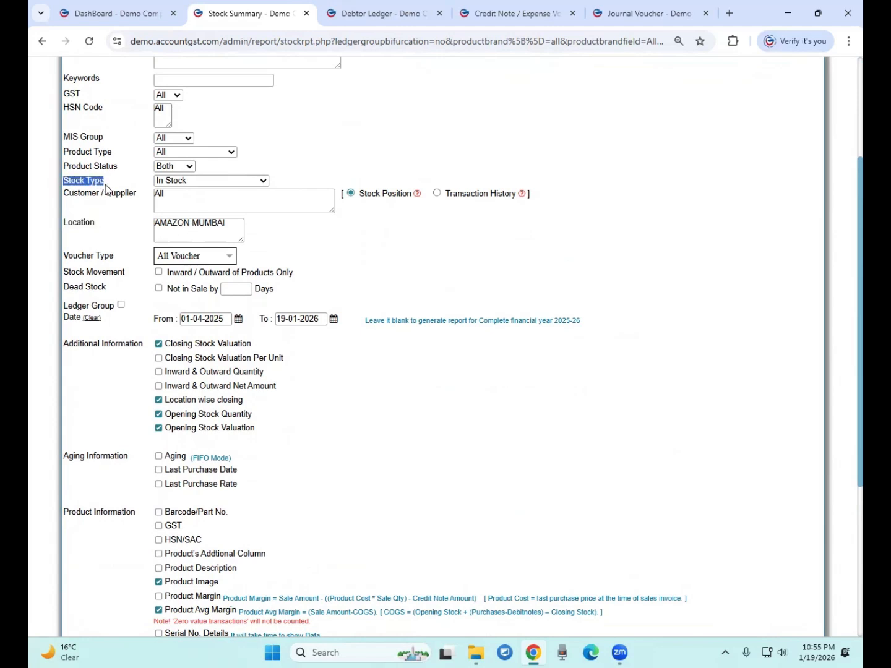
{"action": "left_click_drag", "start_coordinate": [67, 223], "coordinate": [176, 236]}
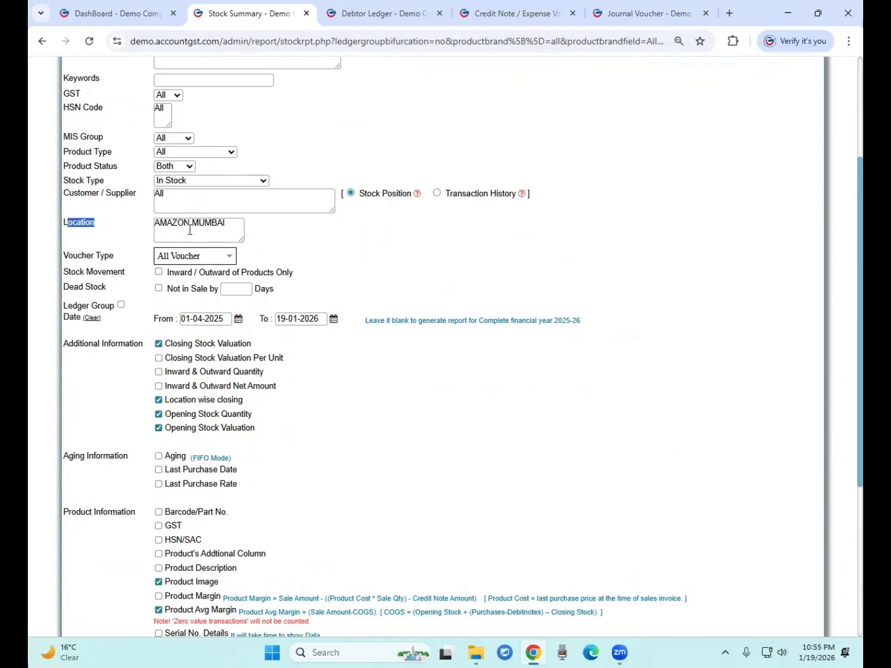
{"action": "scroll", "coordinate": [200, 225], "scroll_direction": "down", "scroll_amount": 5}
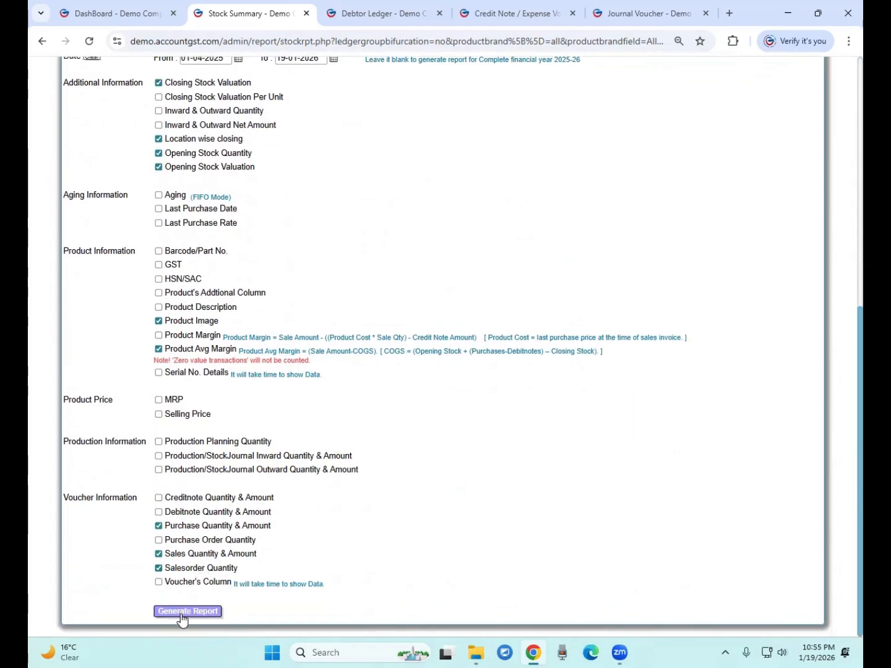
Generate the report and review Samsung SSD and Canon printer at 9 PCS each, worth ₹1,89,000
{"action": "left_click", "coordinate": [182, 611]}
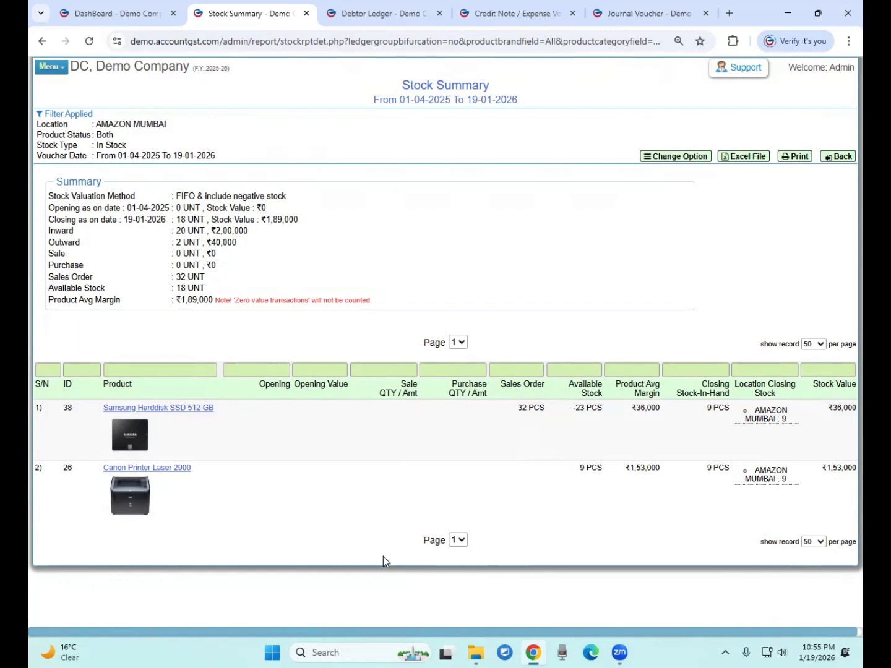
{"action": "left_click_drag", "start_coordinate": [381, 634], "coordinate": [402, 632]}
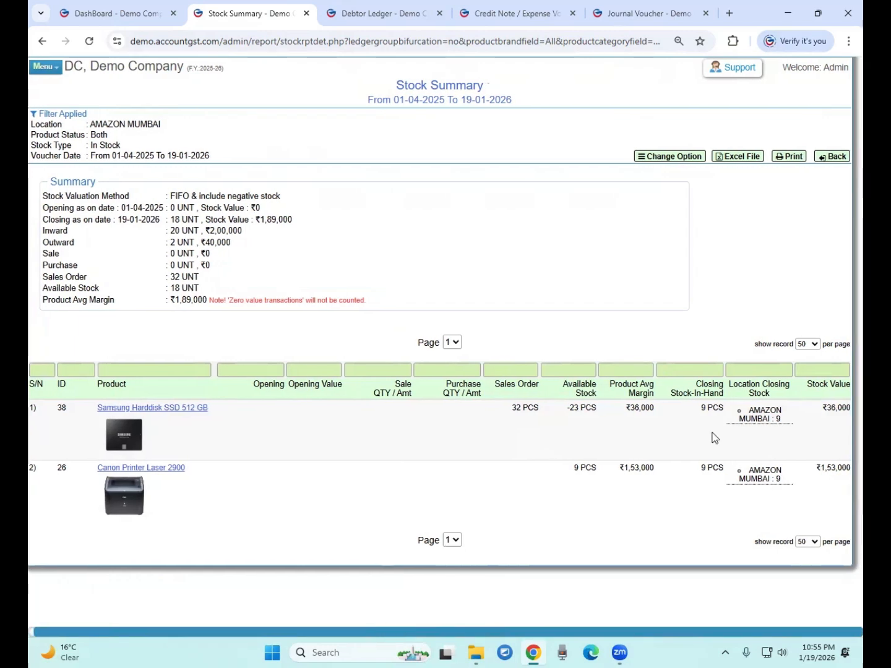
{"action": "left_click_drag", "start_coordinate": [752, 419], "coordinate": [772, 416]}
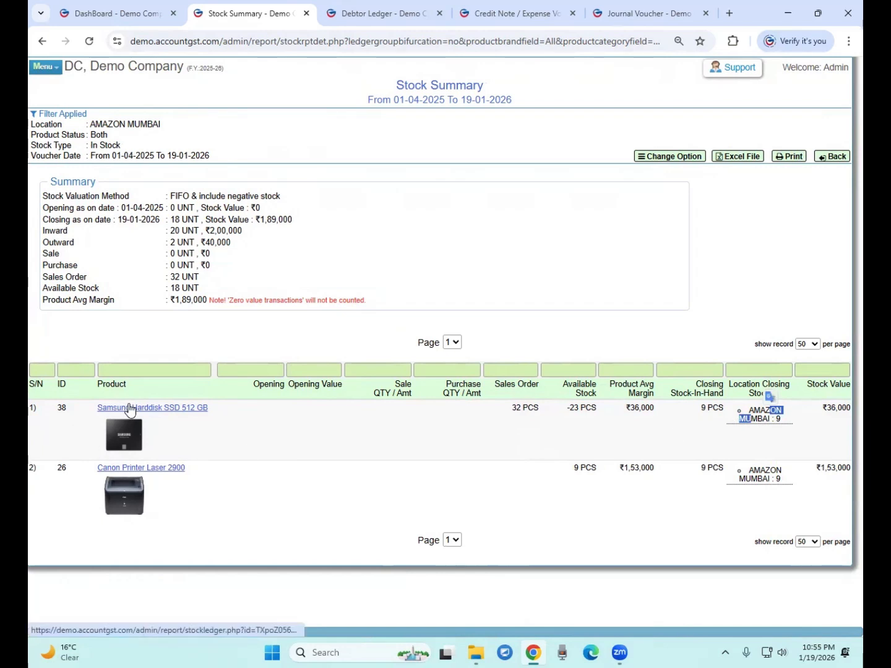
{"action": "left_click", "coordinate": [765, 466]}
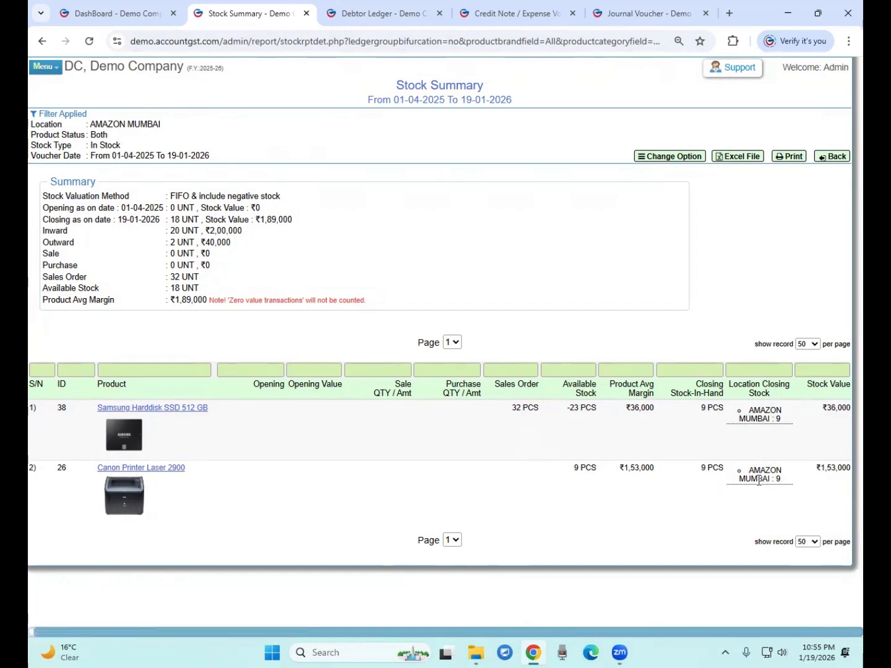
{"action": "left_click_drag", "start_coordinate": [760, 479], "coordinate": [775, 479]}
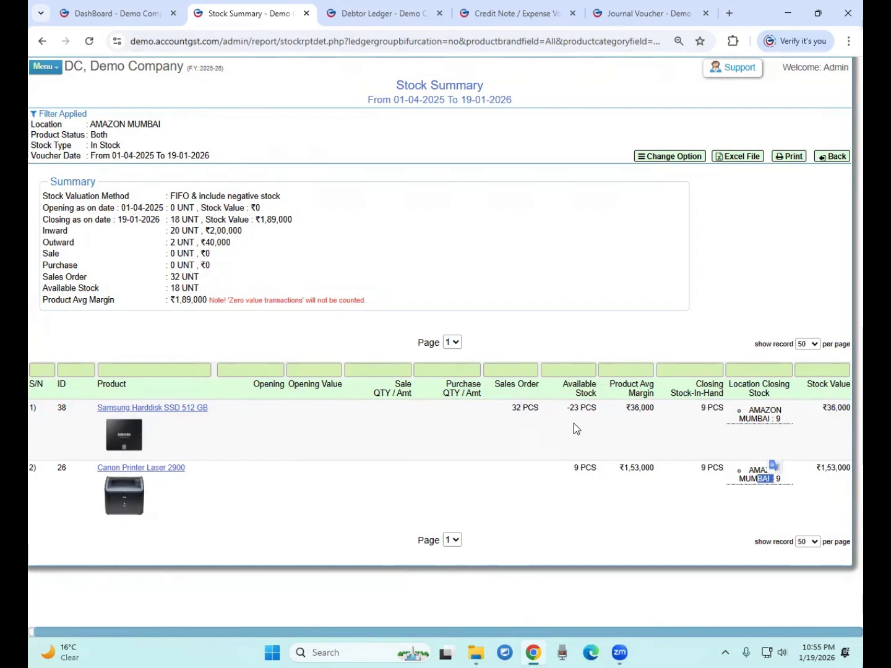
{"action": "double_click", "coordinate": [704, 408]}
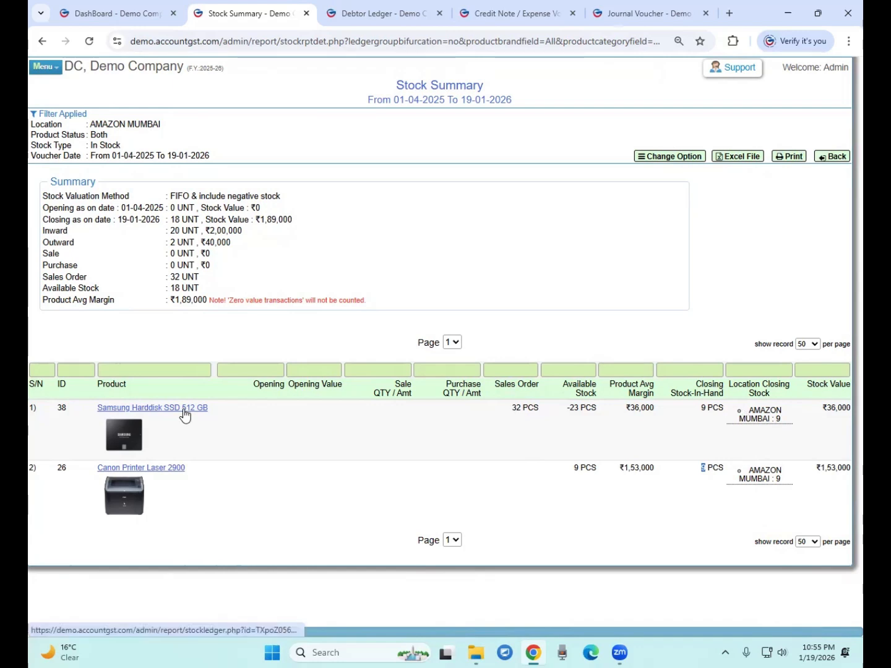
Add Inward & Outward Quantity and Net Amount columns and regenerate the Stock Summary
{"action": "left_click", "coordinate": [694, 159]}
{"action": "scroll", "coordinate": [233, 430], "scroll_direction": "down", "scroll_amount": 2}
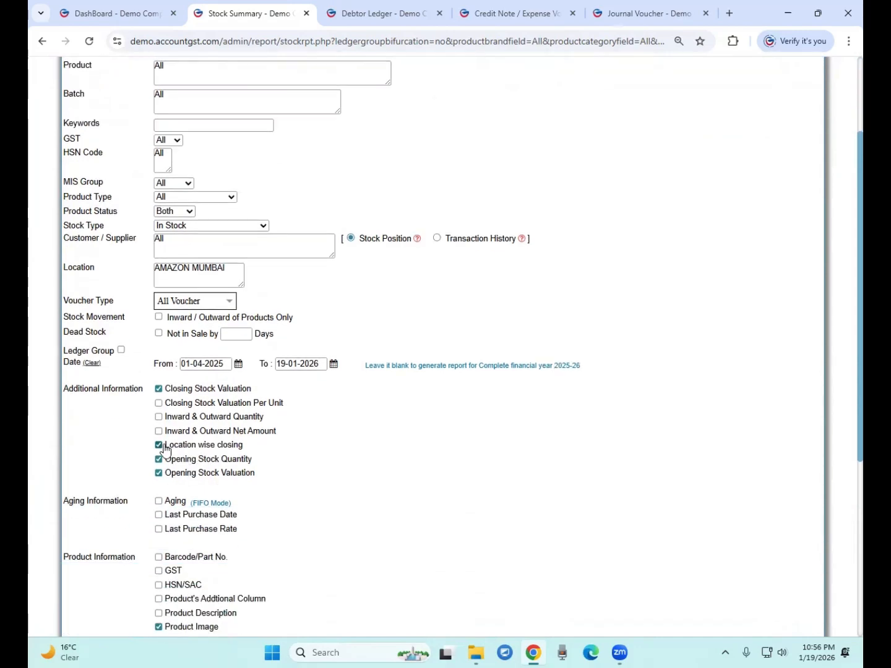
{"action": "left_click", "coordinate": [159, 417]}
{"action": "left_click", "coordinate": [159, 432]}
{"action": "scroll", "coordinate": [406, 525], "scroll_direction": "down", "scroll_amount": 1}
{"action": "scroll", "coordinate": [407, 525], "scroll_direction": "down", "scroll_amount": 5}
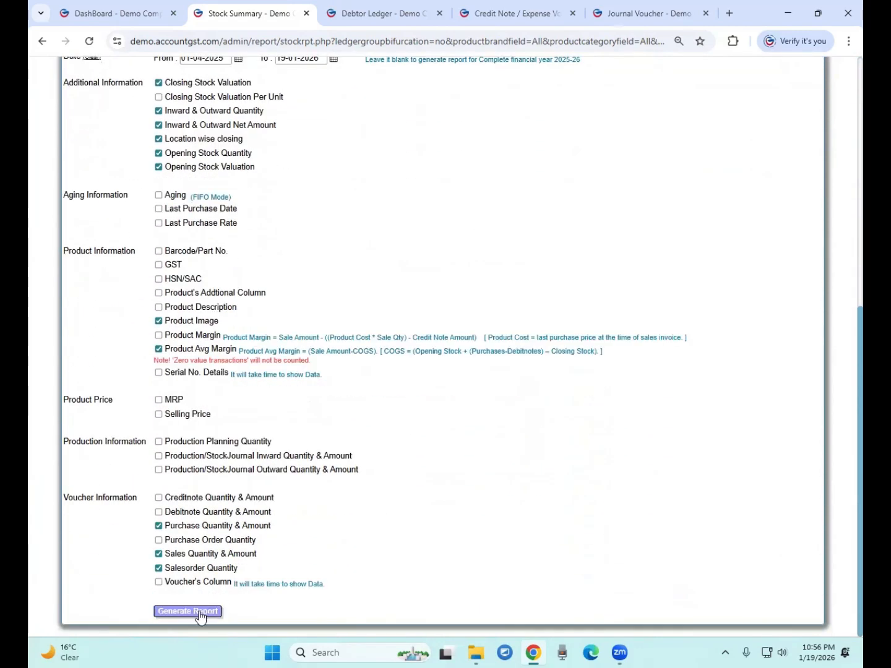
{"action": "left_click", "coordinate": [197, 613]}
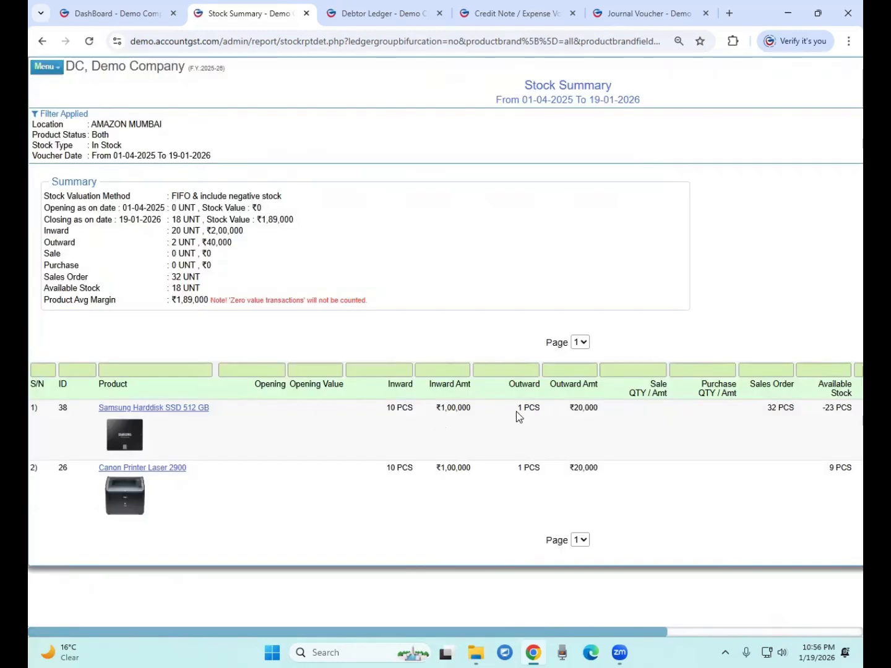
Highlight the Samsung SSD and Canon printer inward 10 PCS and outward quantities
{"action": "left_click_drag", "start_coordinate": [386, 409], "coordinate": [408, 407]}
{"action": "left_click_drag", "start_coordinate": [385, 468], "coordinate": [398, 470]}
{"action": "left_click_drag", "start_coordinate": [517, 408], "coordinate": [526, 403]}
{"action": "left_click", "coordinate": [528, 449]}
{"action": "double_click", "coordinate": [389, 407]}
{"action": "double_click", "coordinate": [391, 469]}
{"action": "left_click", "coordinate": [406, 415]}
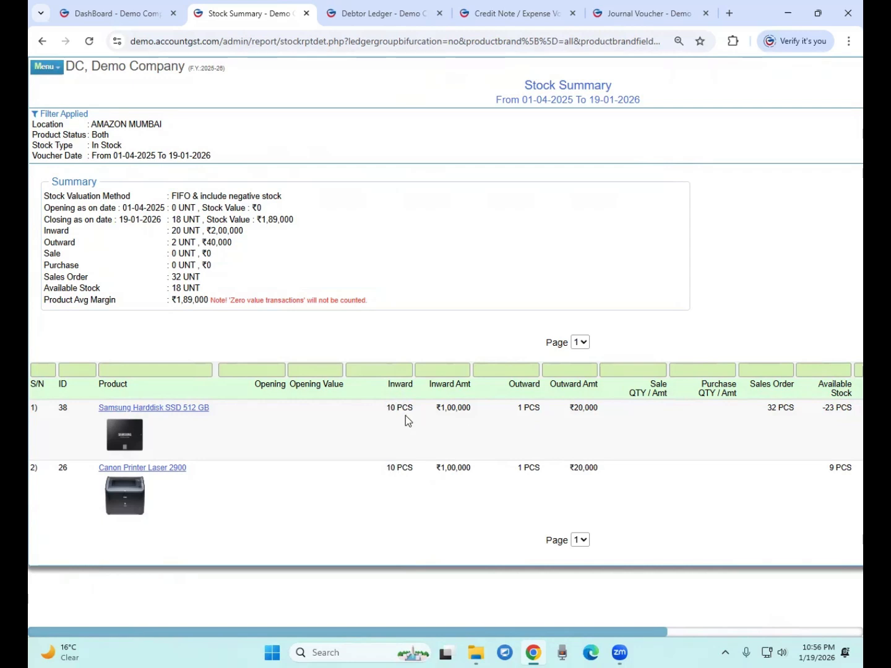
{"action": "double_click", "coordinate": [521, 408]}
{"action": "left_click", "coordinate": [527, 471]}
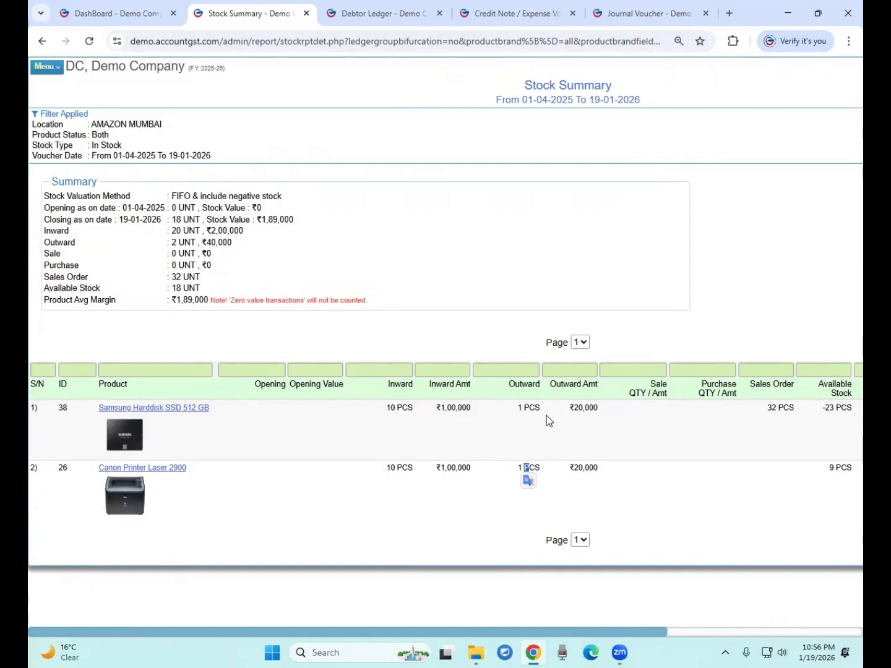
Open the Samsung Harddisk SSD 512 GB ledger with its bifurcated entry rows shown
{"action": "left_click", "coordinate": [191, 409]}
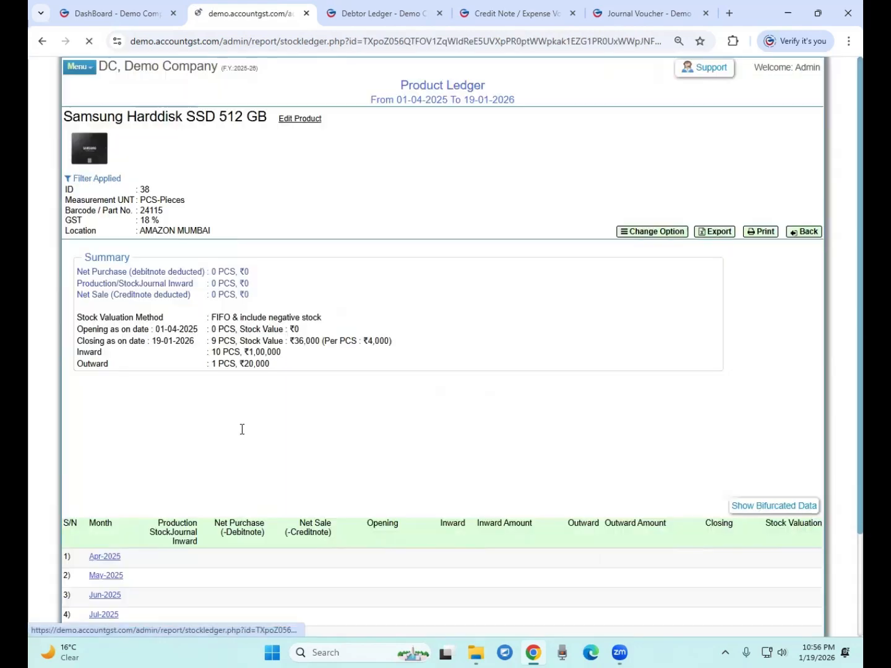
{"action": "scroll", "coordinate": [610, 454], "scroll_direction": "down", "scroll_amount": 3}
{"action": "left_click", "coordinate": [773, 380]}
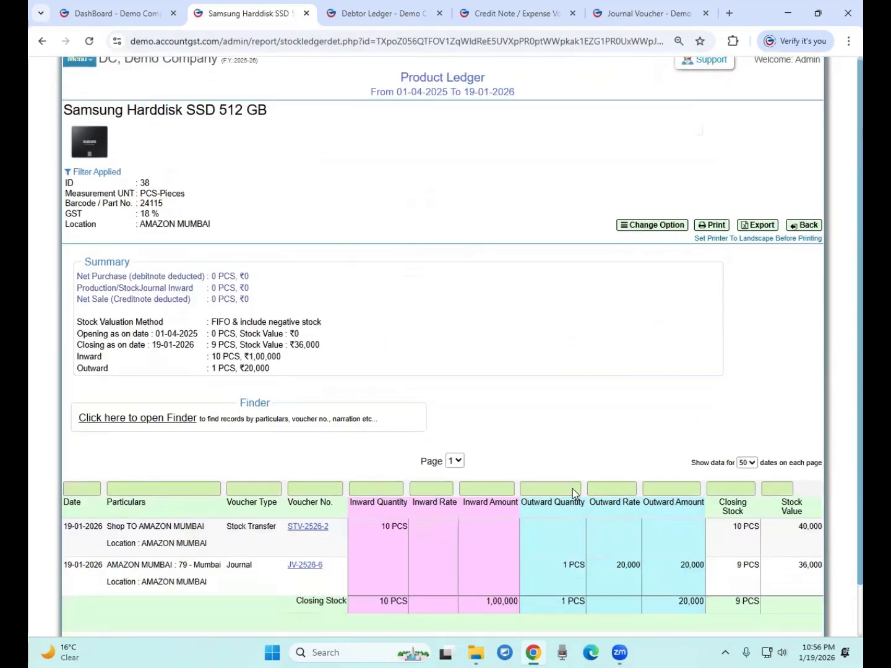
{"action": "scroll", "coordinate": [586, 487], "scroll_direction": "down", "scroll_amount": 1}
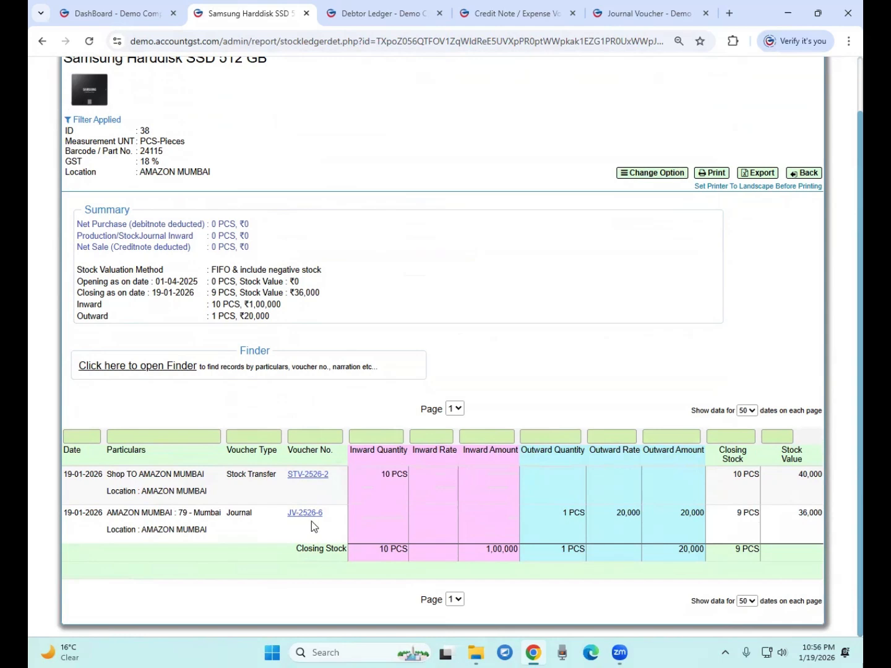
Point out the Stock Transfer 10 PCS inward and journal 1 PCS outward, then return
{"action": "left_click_drag", "start_coordinate": [233, 474], "coordinate": [268, 471]}
{"action": "left_click_drag", "start_coordinate": [381, 474], "coordinate": [399, 477]}
{"action": "left_click_drag", "start_coordinate": [561, 514], "coordinate": [578, 515]}
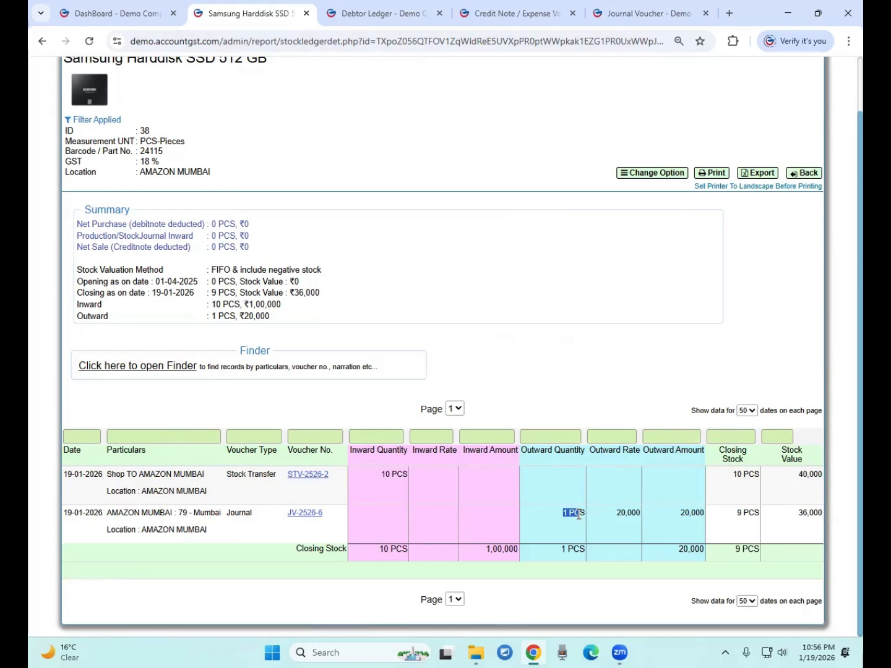
{"action": "scroll", "coordinate": [594, 489], "scroll_direction": "up", "scroll_amount": 1}
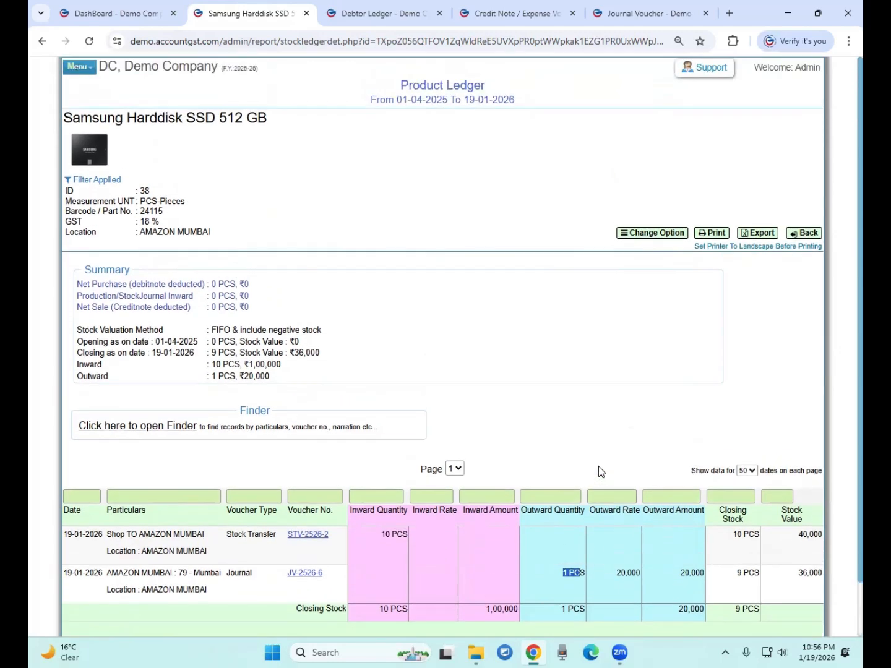
{"action": "left_click", "coordinate": [810, 235]}
Close the Debtor Ledger page to reveal the Credit Note / Expense Voucher form
{"action": "left_click", "coordinate": [410, 12]}
{"action": "left_click", "coordinate": [441, 14]}
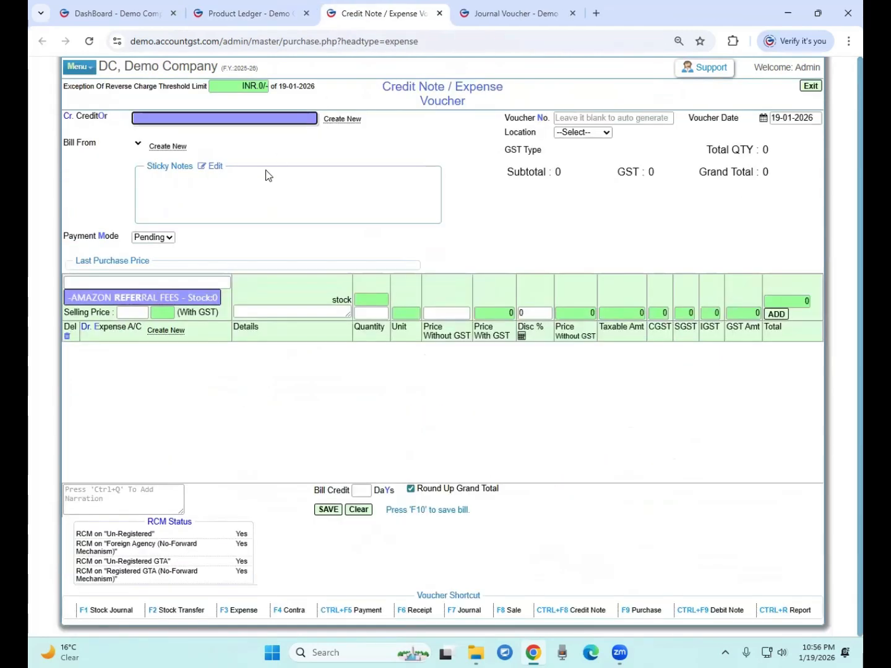